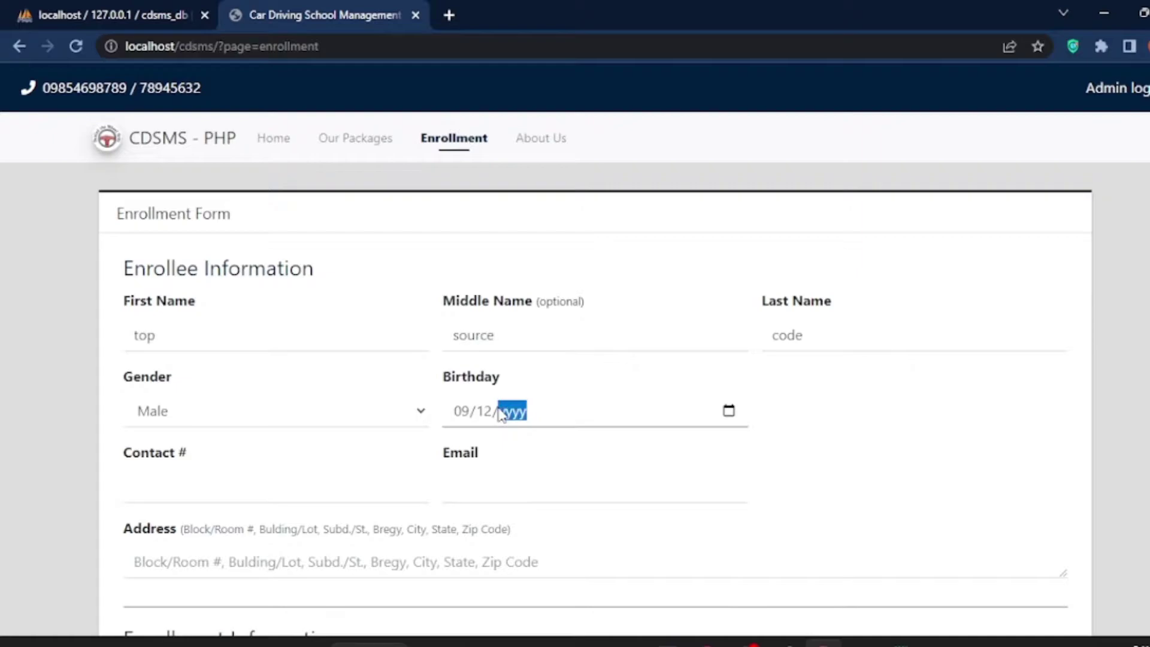
Step: Fill in the enrollee's details, including contact number, e-mail and address
text(000)
click(135, 491)
click(493, 483)
scroll(269, 475, down, 2)
click(264, 477)
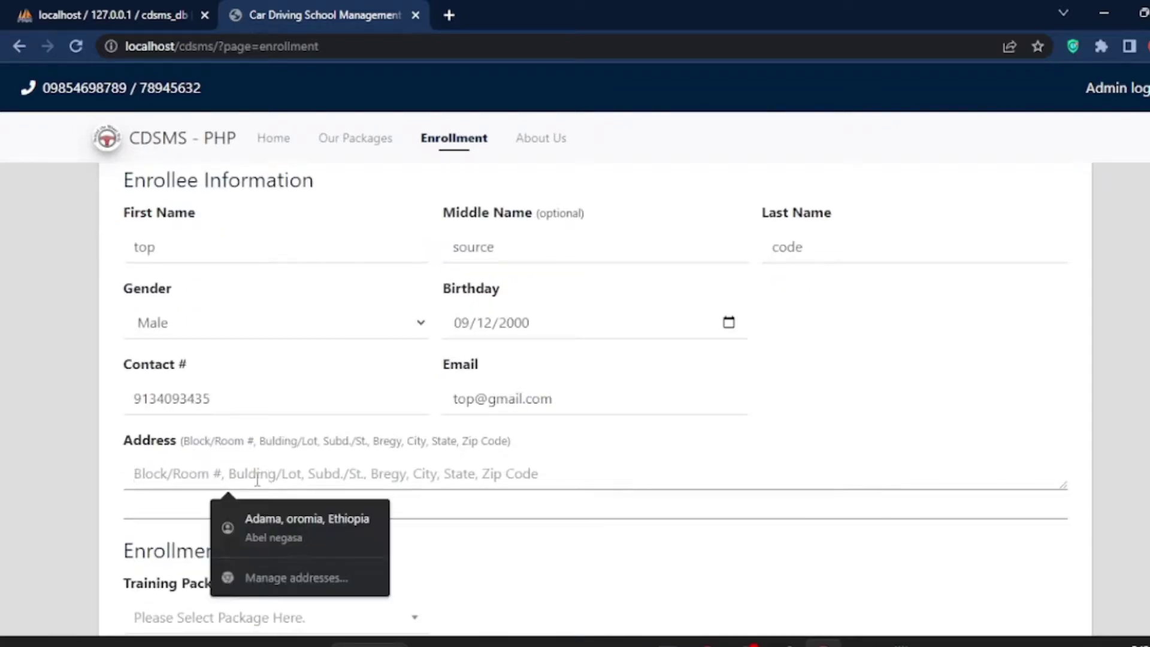
text(32,563,778)
Step: Choose Automatic Car Training, set the start date, and keep the 08:00 AM - 09:30 AM slot
scroll(318, 539, down, 2)
click(318, 539)
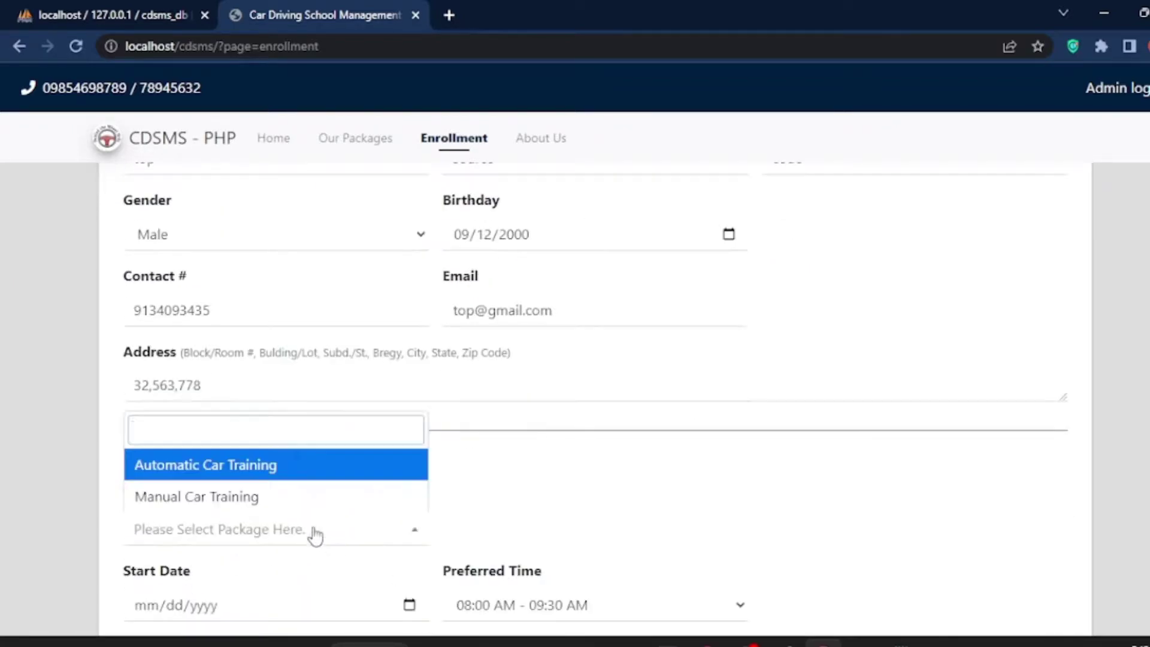
click(239, 465)
scroll(215, 443, down, 4)
click(175, 445)
text(912023)
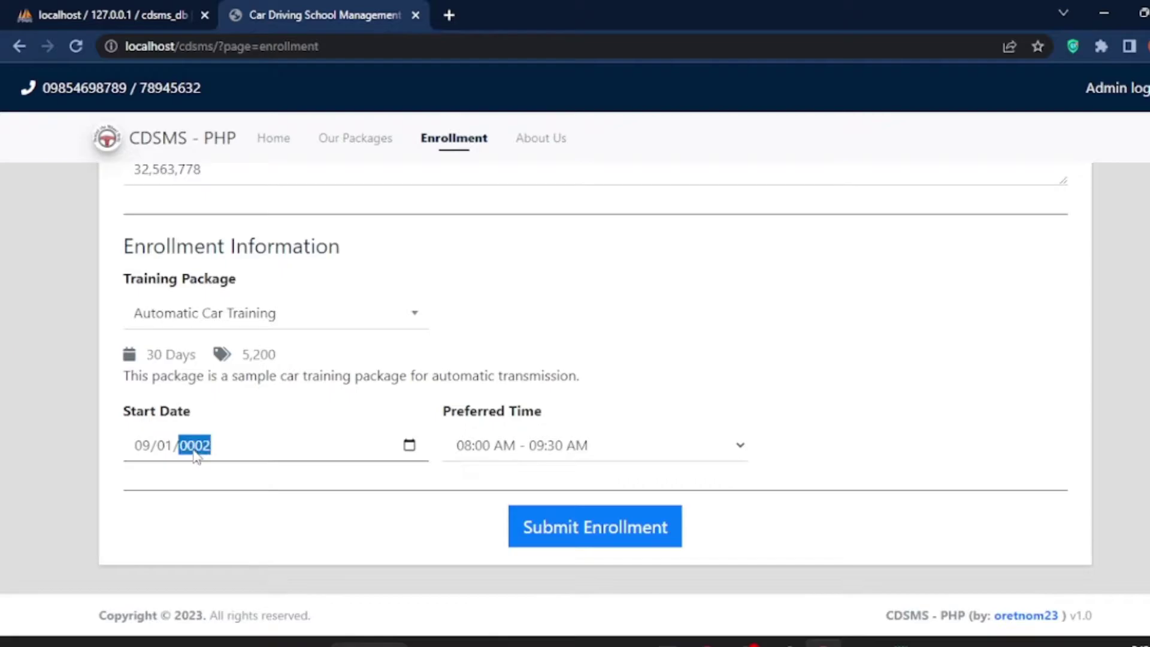
click(471, 446)
click(479, 530)
Step: Submit the enrollment, dismiss the success message, and view the Our Packages page
click(653, 525)
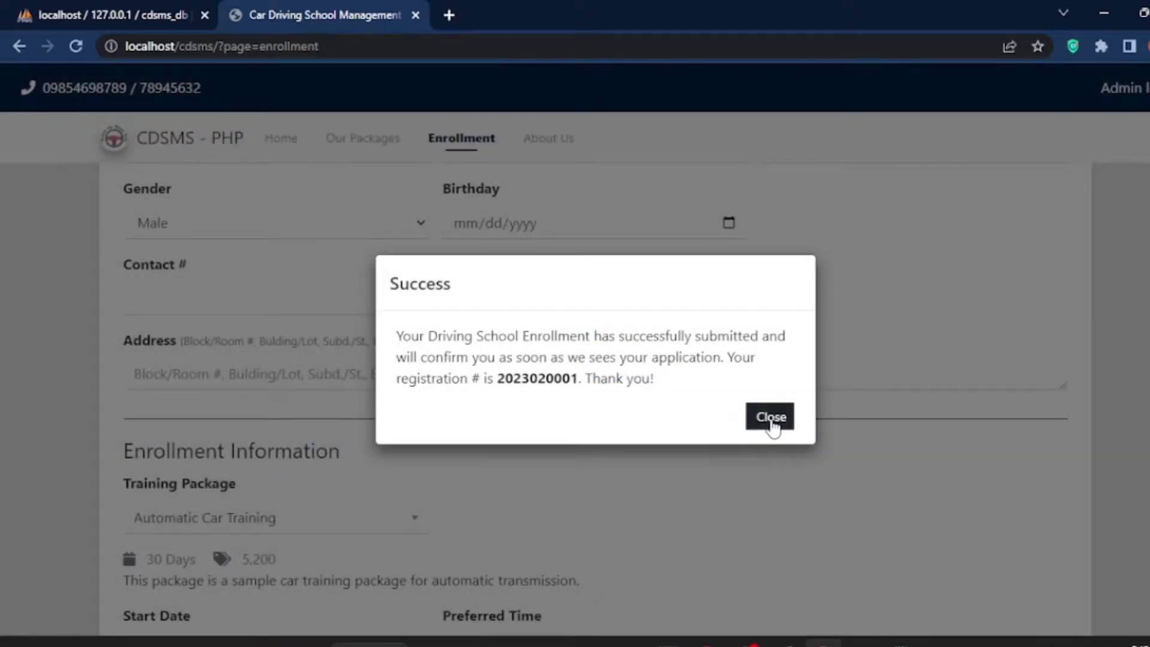
click(771, 416)
click(376, 139)
click(429, 265)
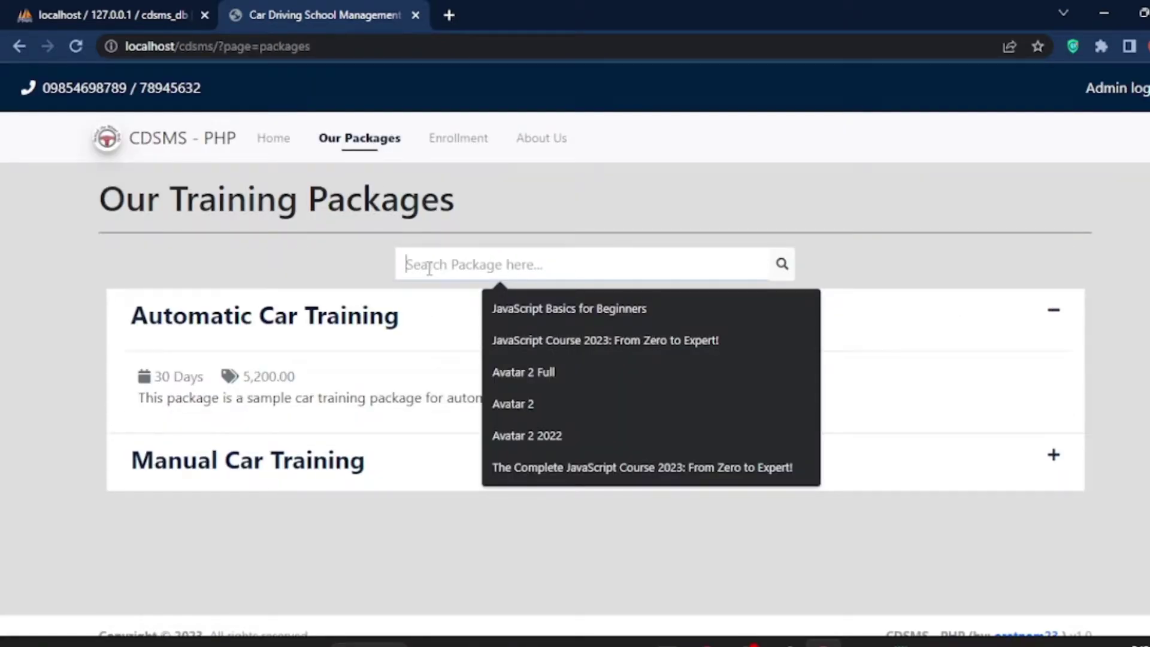
Step: Log in to the admin panel using the password from the readme
text(sa)
click(275, 138)
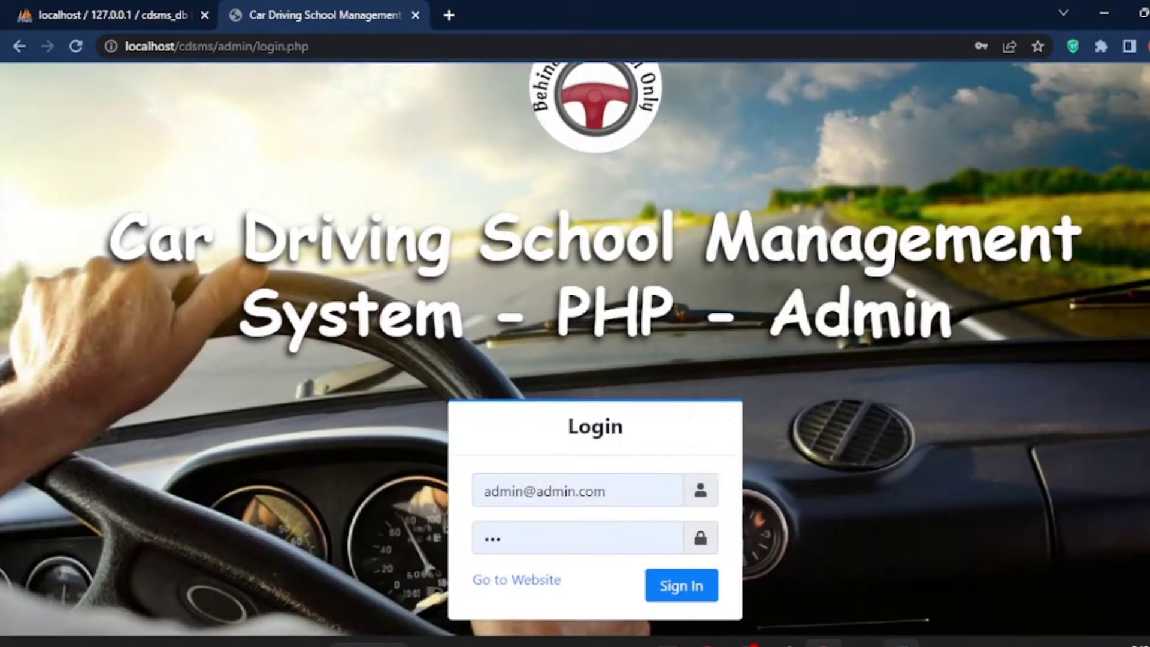
click(890, 640)
double_click(801, 454)
drag(605, 491, 525, 491)
key(BackSpace)
key(BackSpace)
click(529, 529)
text(n123)
click(681, 585)
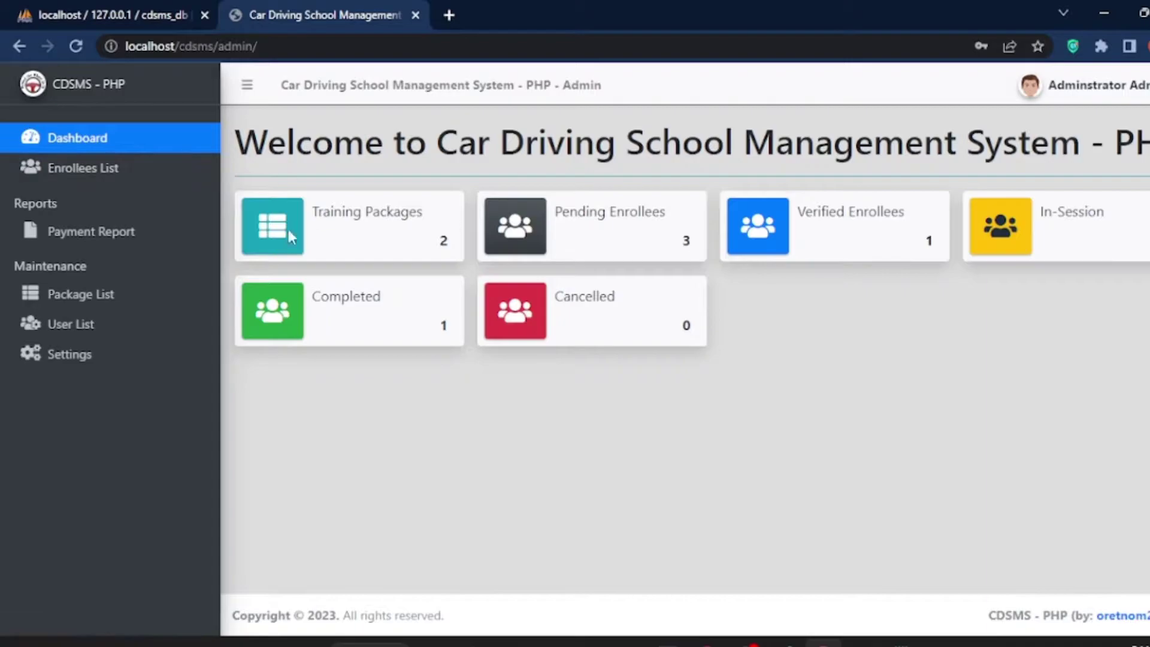
Step: Review the payment report and its print preview
click(90, 168)
click(83, 231)
click(948, 231)
key(Escape)
Step: Open the new enrollee's details from the enrollees list
click(71, 168)
drag(324, 346, 804, 347)
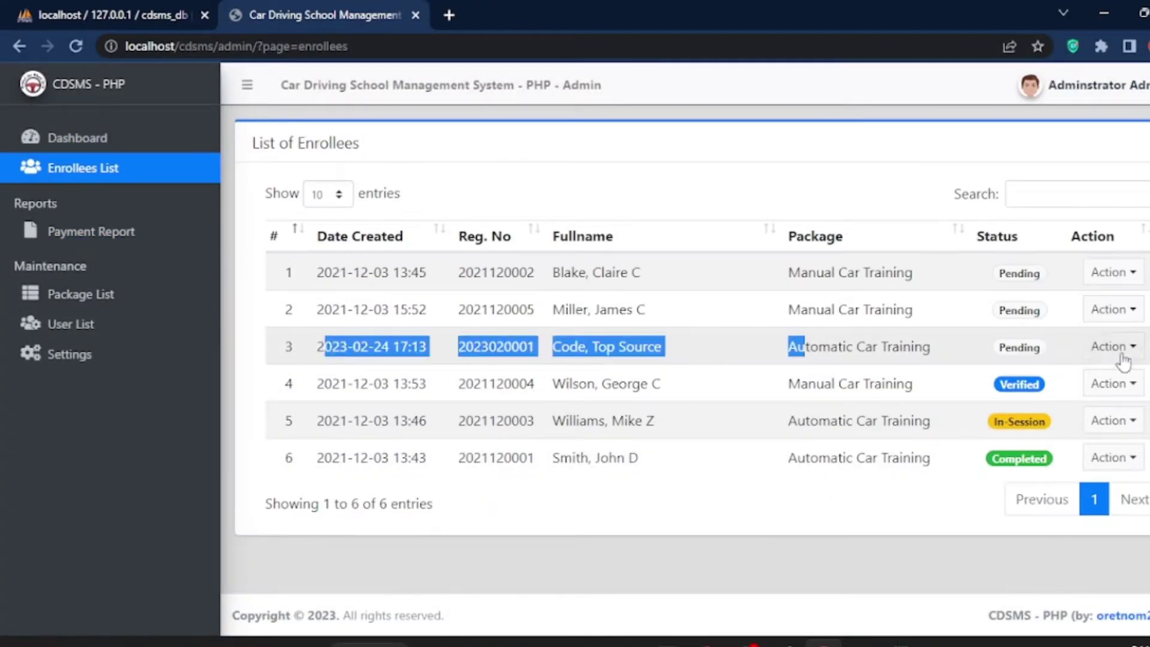
click(1111, 347)
click(1108, 366)
triple_click(286, 411)
Step: Add and save a payment of 23246 for the new enrollee
click(738, 526)
click(498, 341)
text(23246paid)
click(711, 510)
Step: Cancel printing the enrollee details and check the new entry in the payment report
click(806, 526)
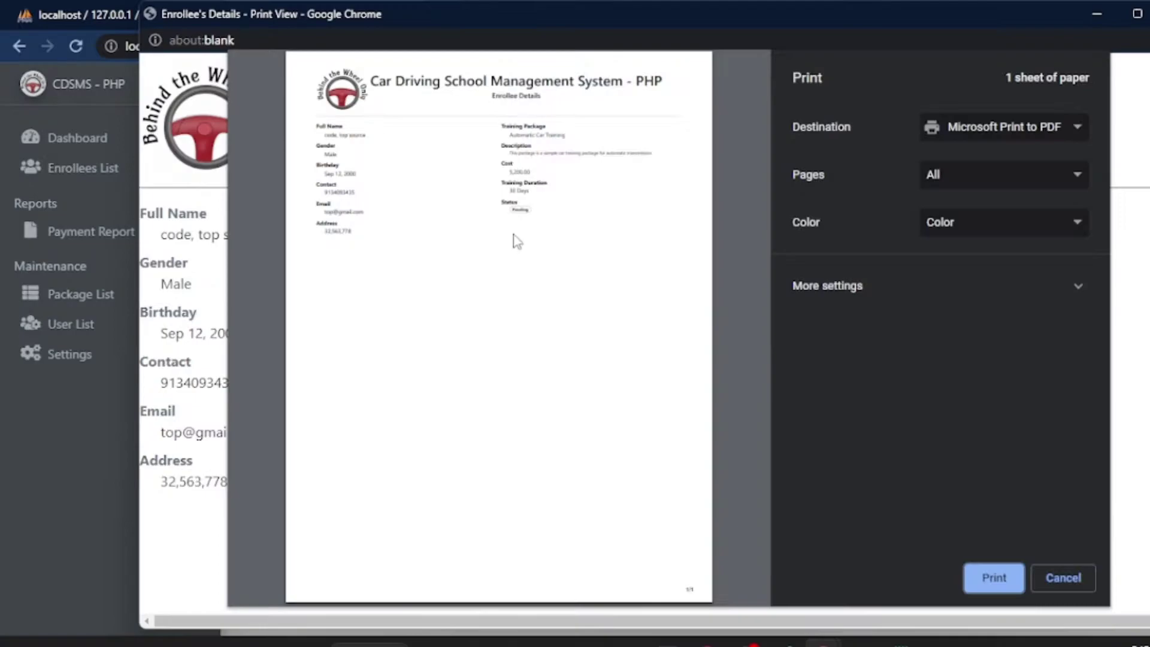
click(1063, 578)
click(91, 231)
drag(242, 473, 1122, 478)
Step: Append 'top source code' to the System Name in Settings and update it
click(81, 293)
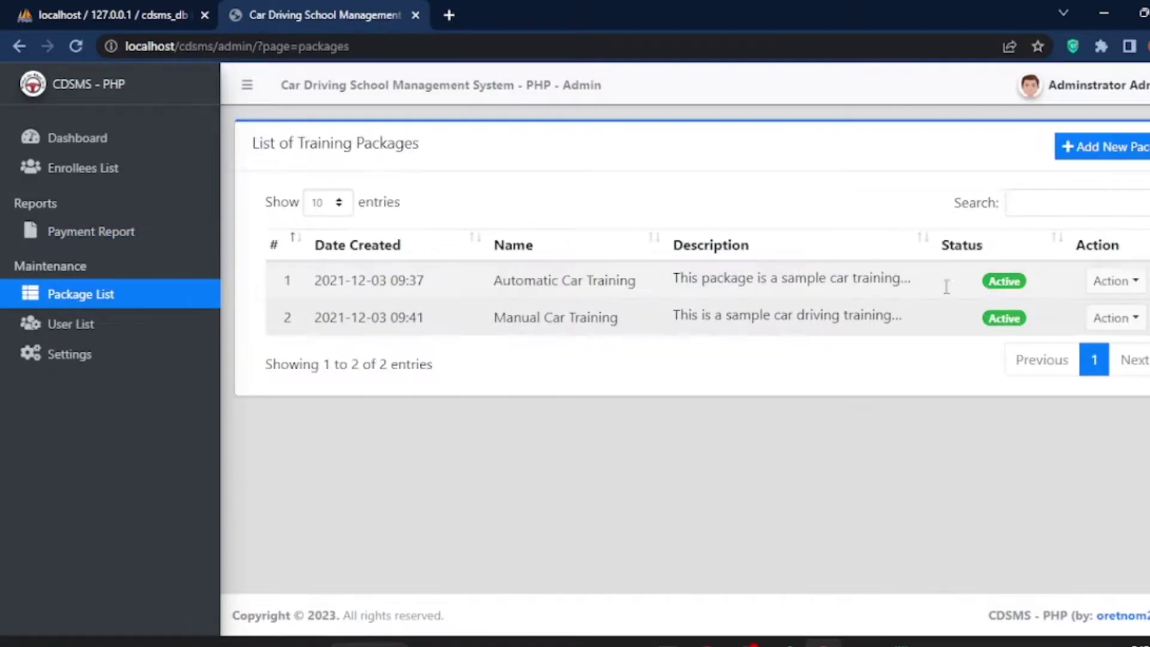
click(48, 358)
click(525, 236)
text(top source code)
scroll(658, 420, down, 10)
click(286, 555)
Step: Log out of the admin panel via the administrator account menu
click(1084, 84)
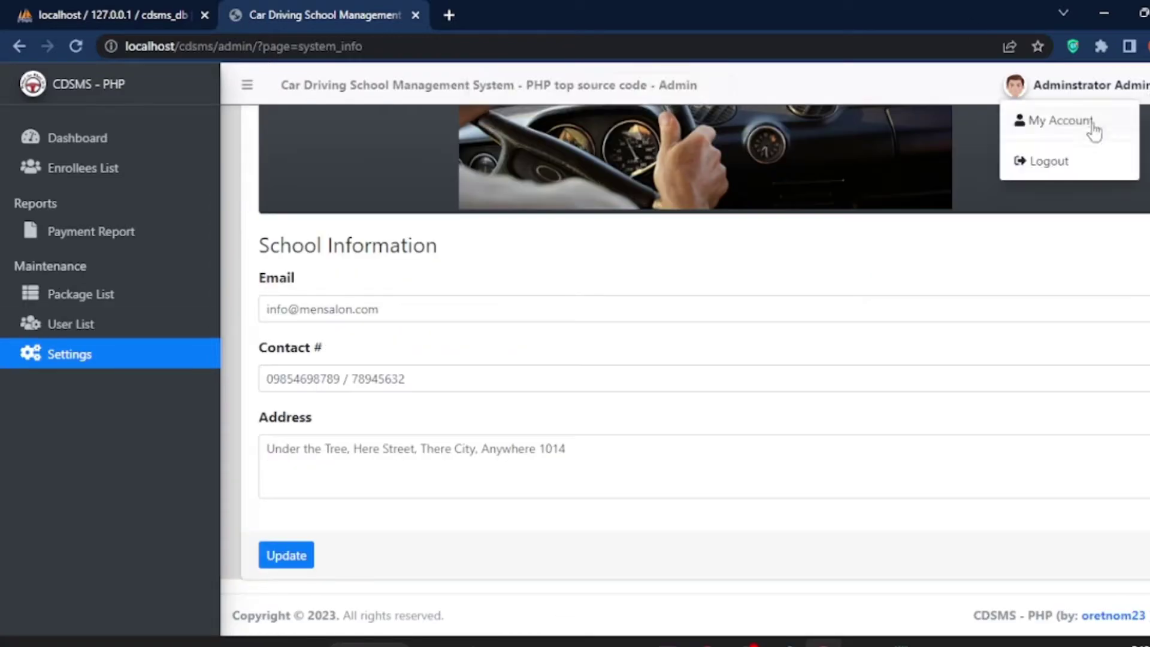
click(1108, 122)
click(1084, 85)
click(1057, 159)
Step: Browse the public site's training packages and return to the enrollment form
click(546, 589)
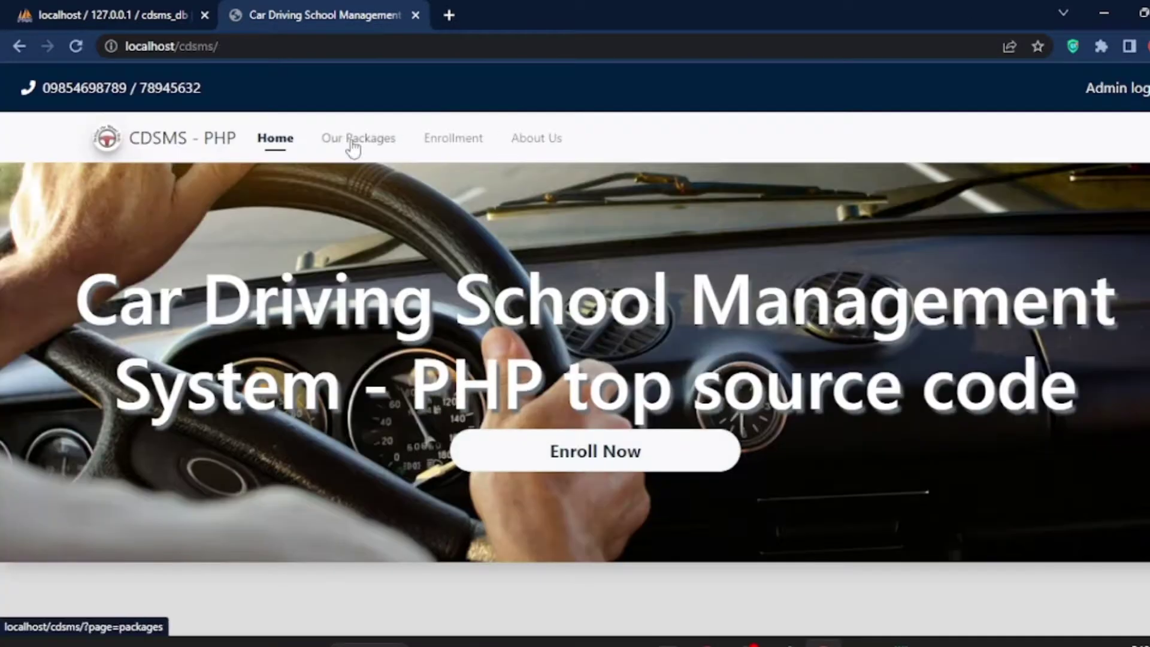
click(358, 137)
click(303, 378)
click(282, 316)
double_click(269, 376)
drag(294, 398, 594, 398)
click(140, 143)
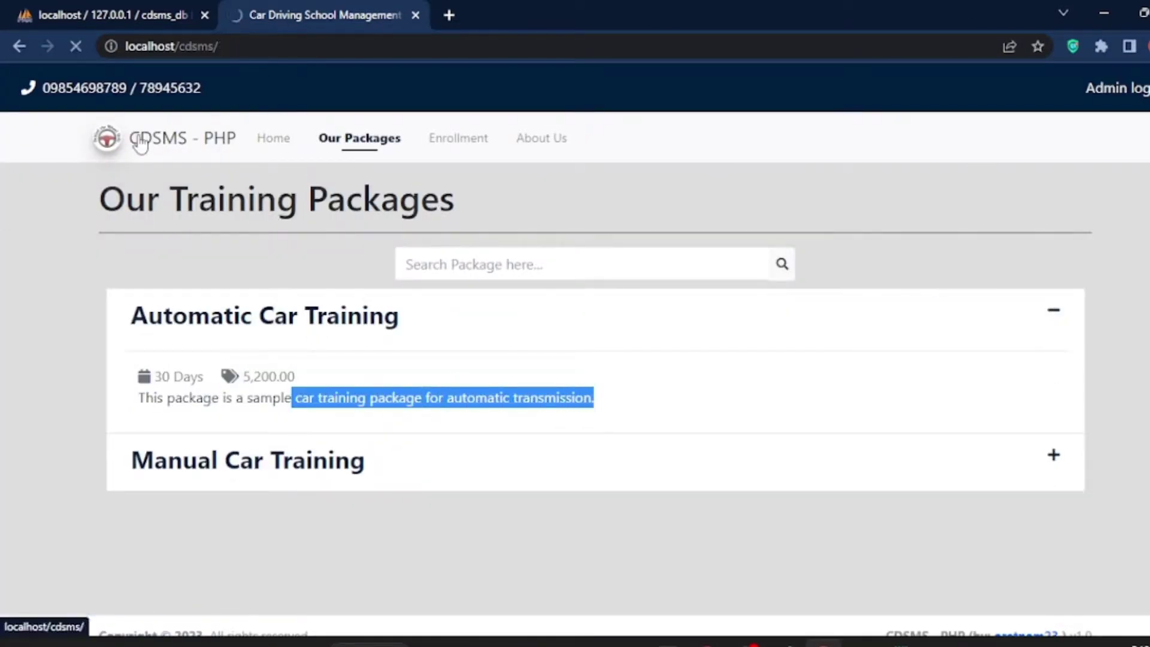
click(425, 146)
Step: Extract All of the cdsms archive with C:\xampp\htdocs as the destination folder
key(alt+Tab)
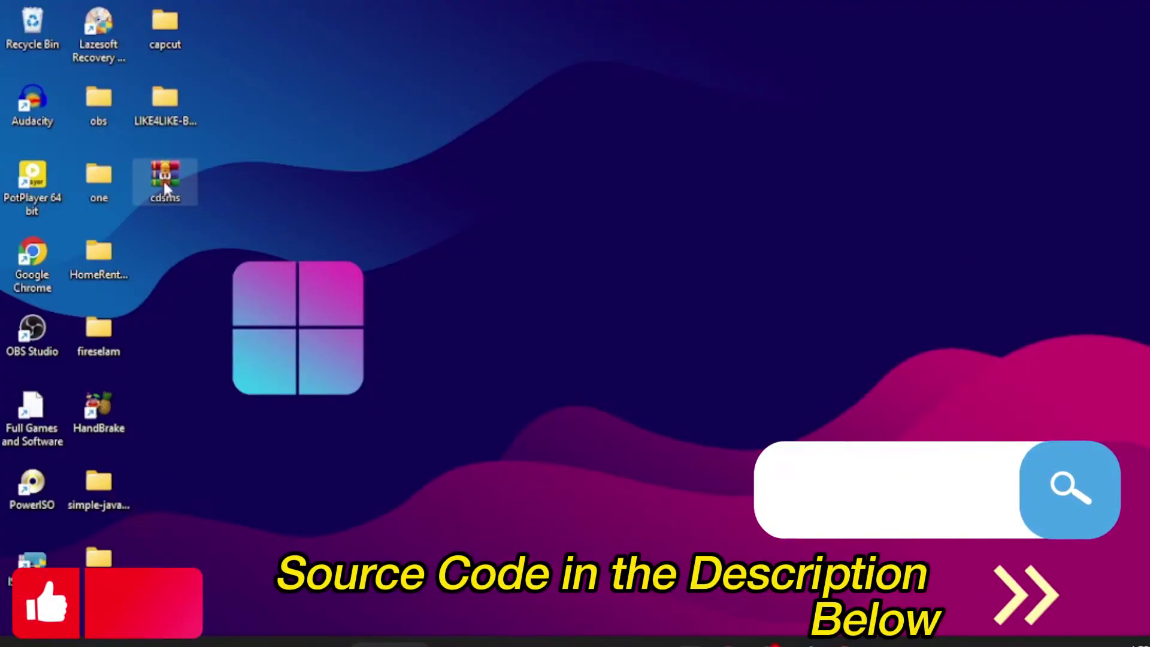
right_click(164, 182)
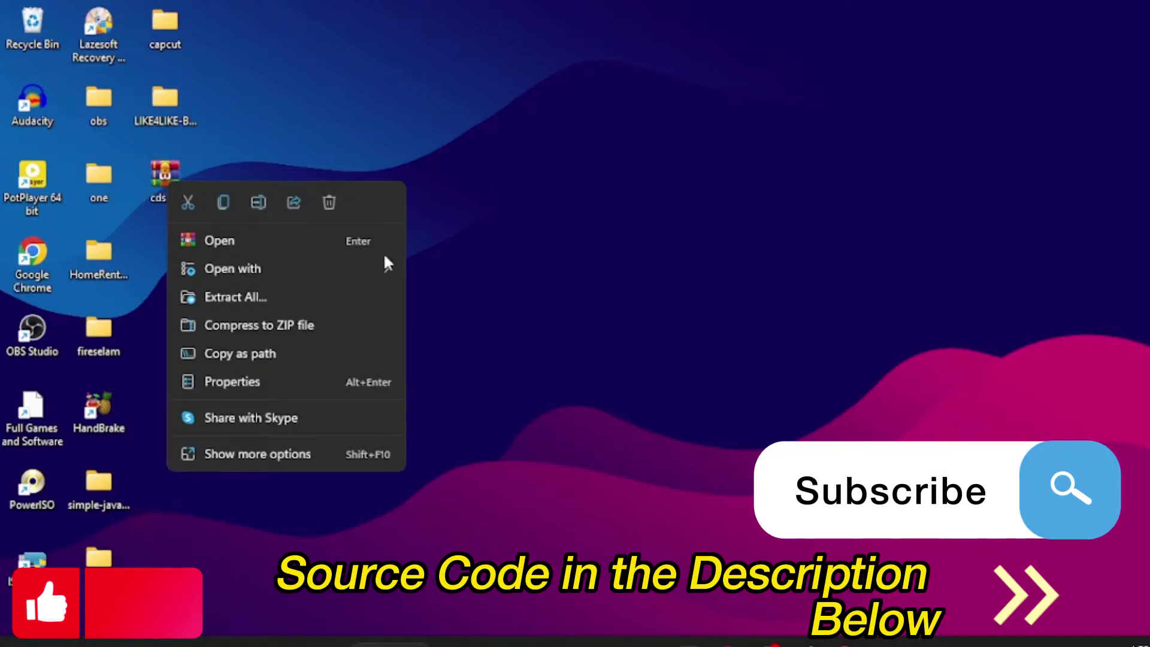
click(244, 297)
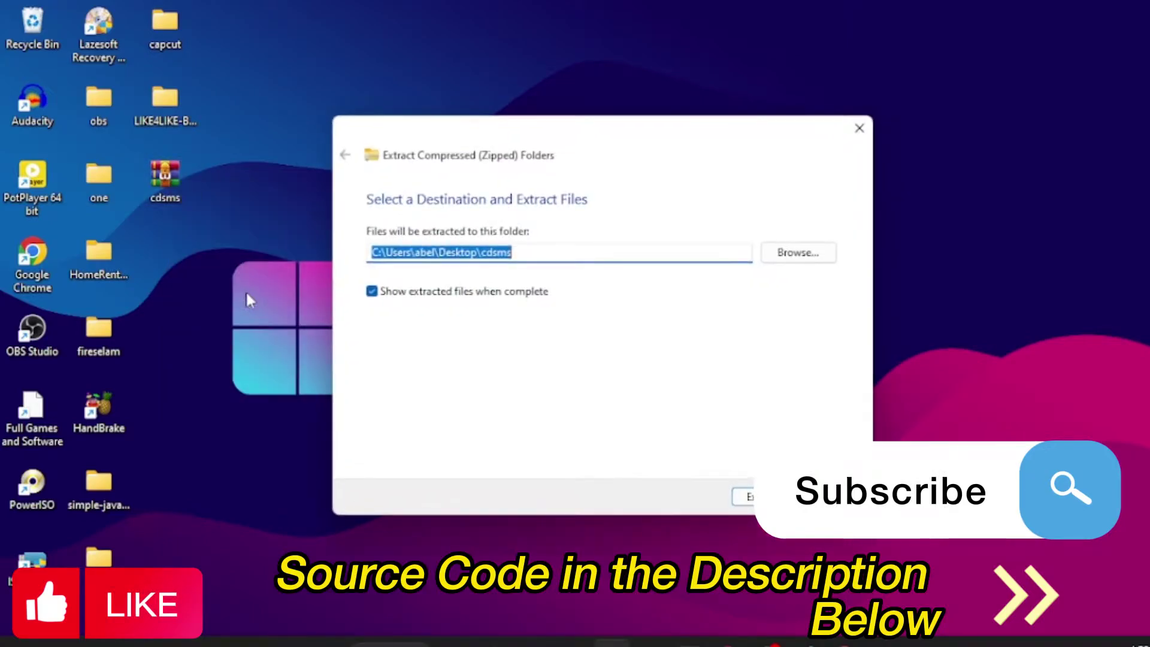
click(794, 254)
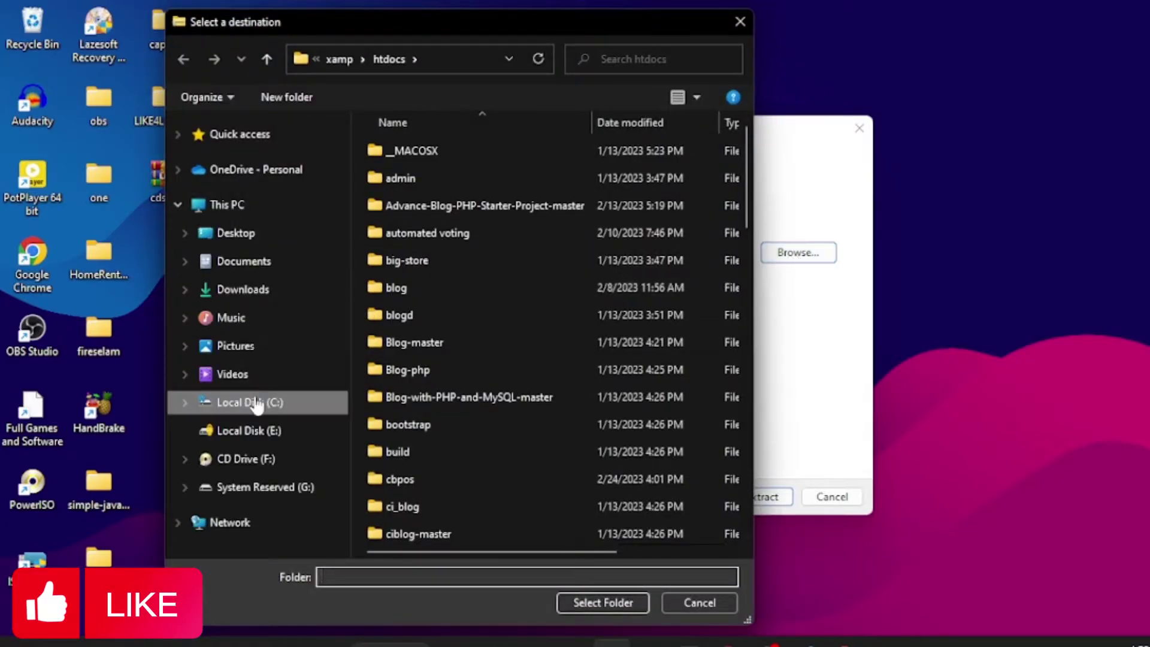
click(256, 403)
drag(748, 161, 749, 216)
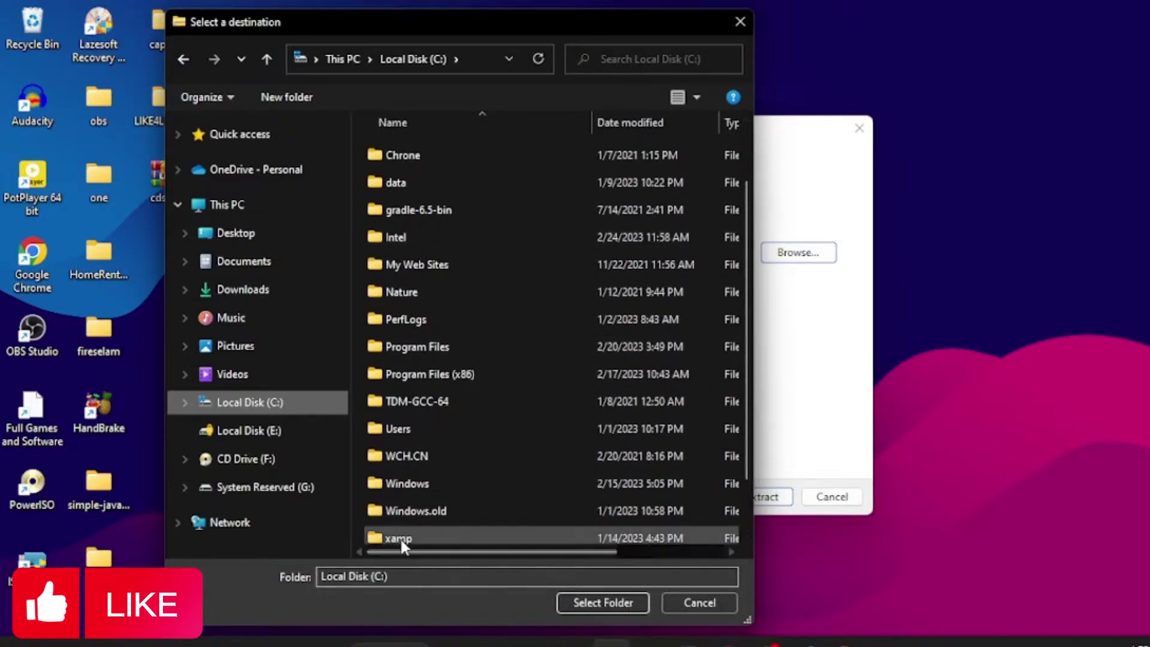
scroll(746, 396, down, 1)
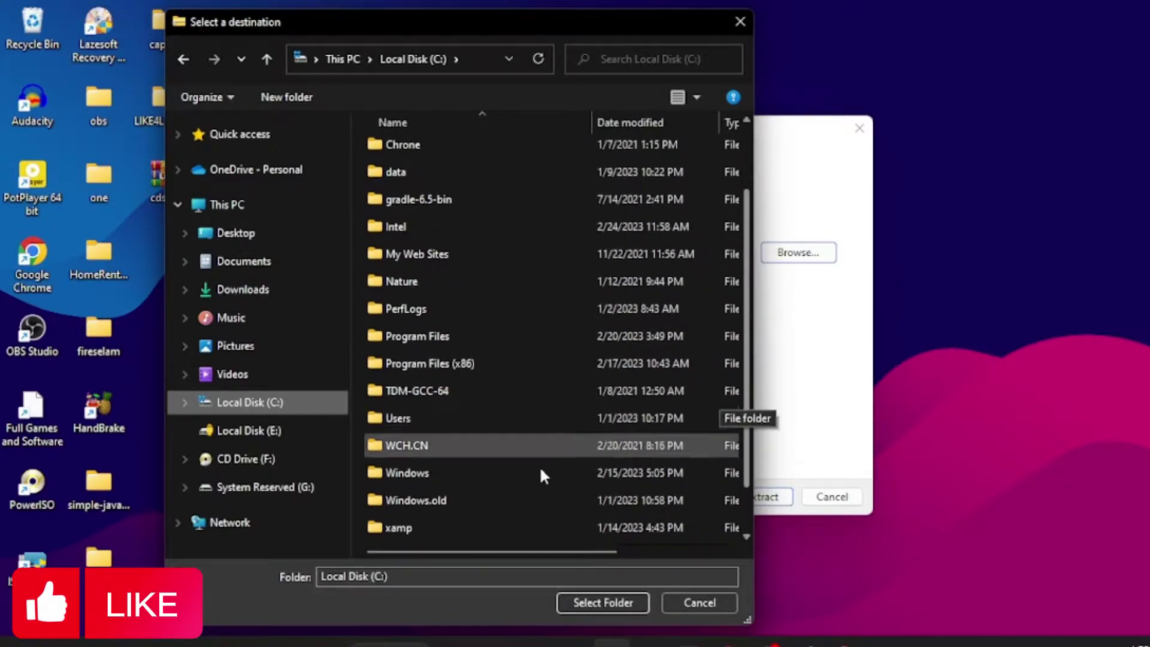
click(460, 529)
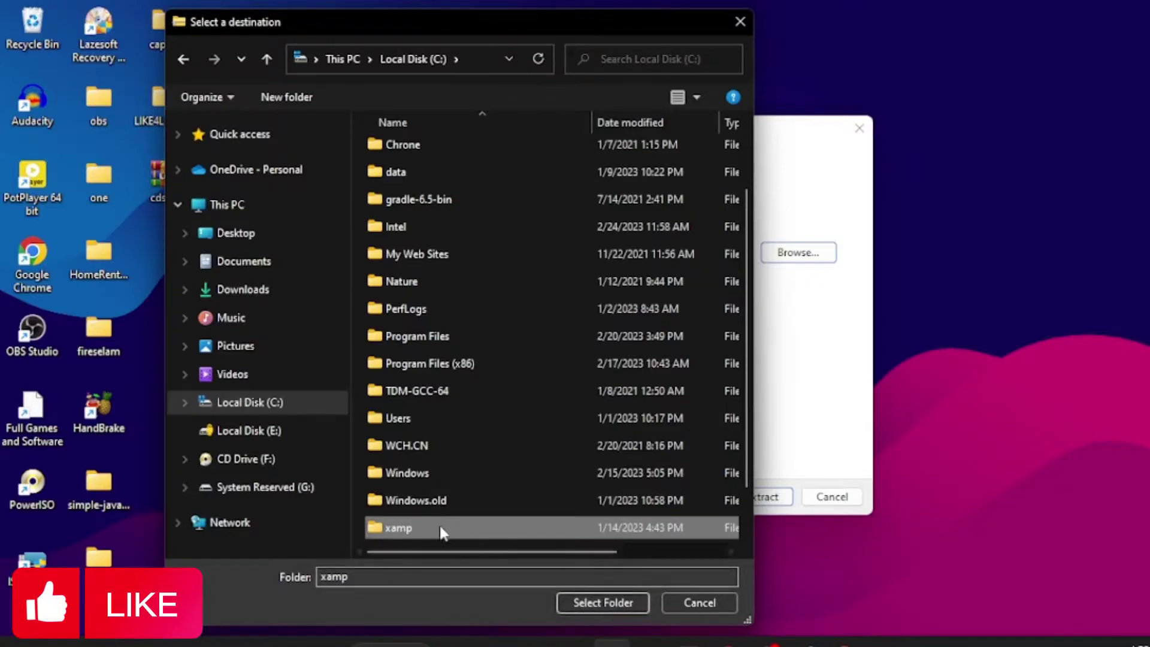
double_click(441, 529)
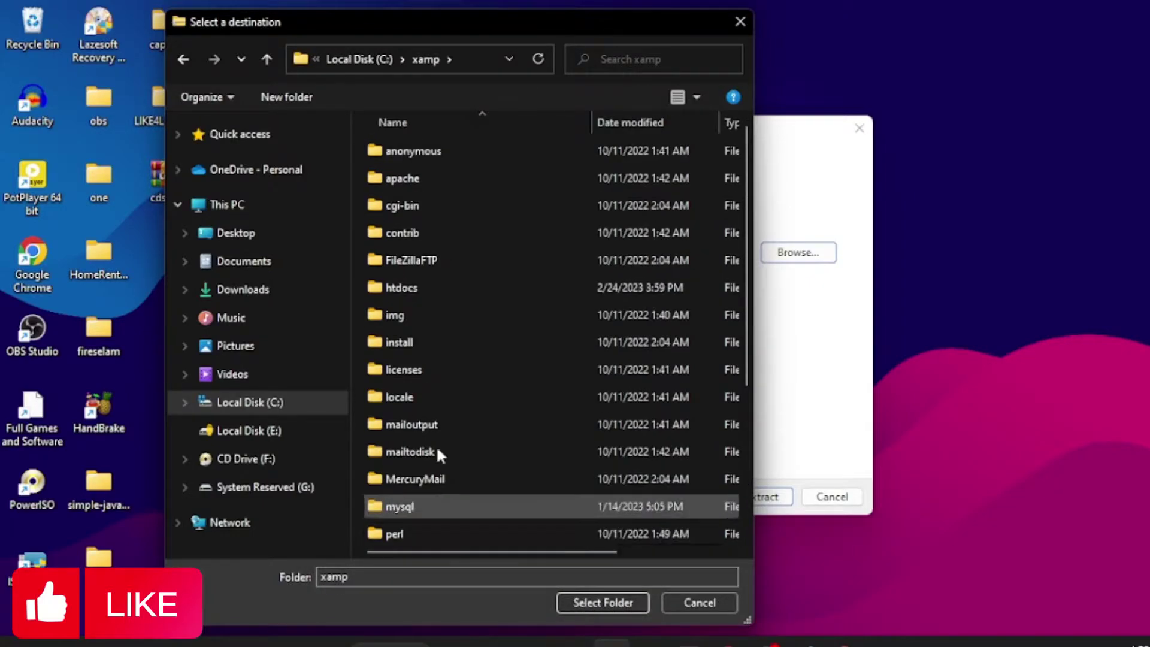
click(473, 291)
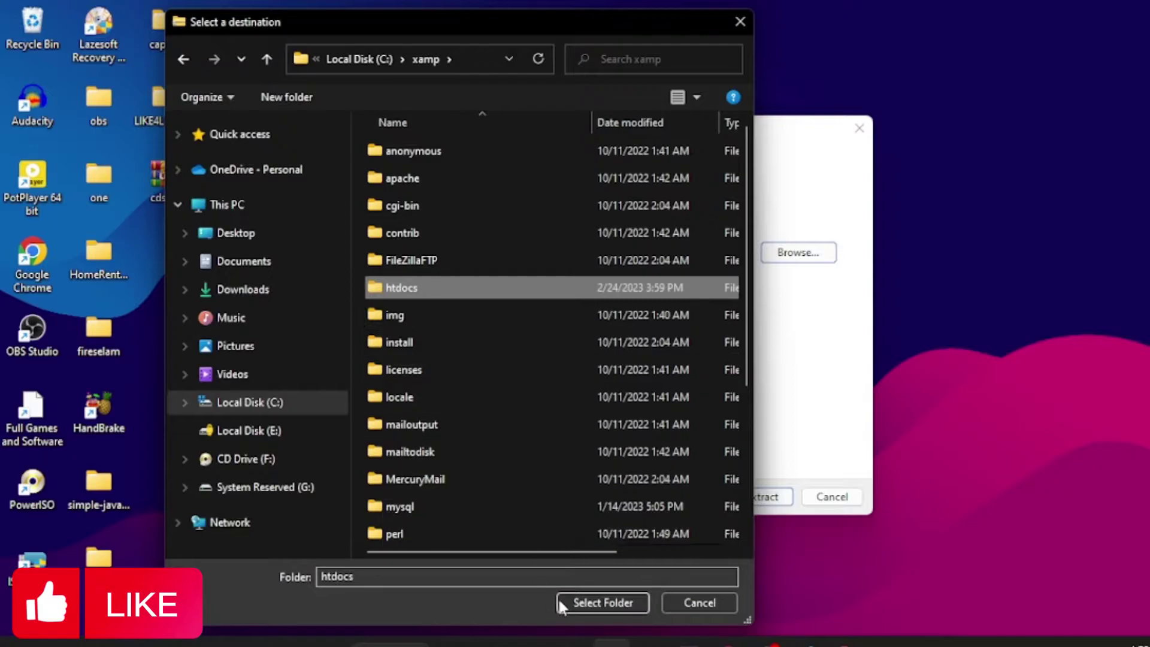
click(593, 602)
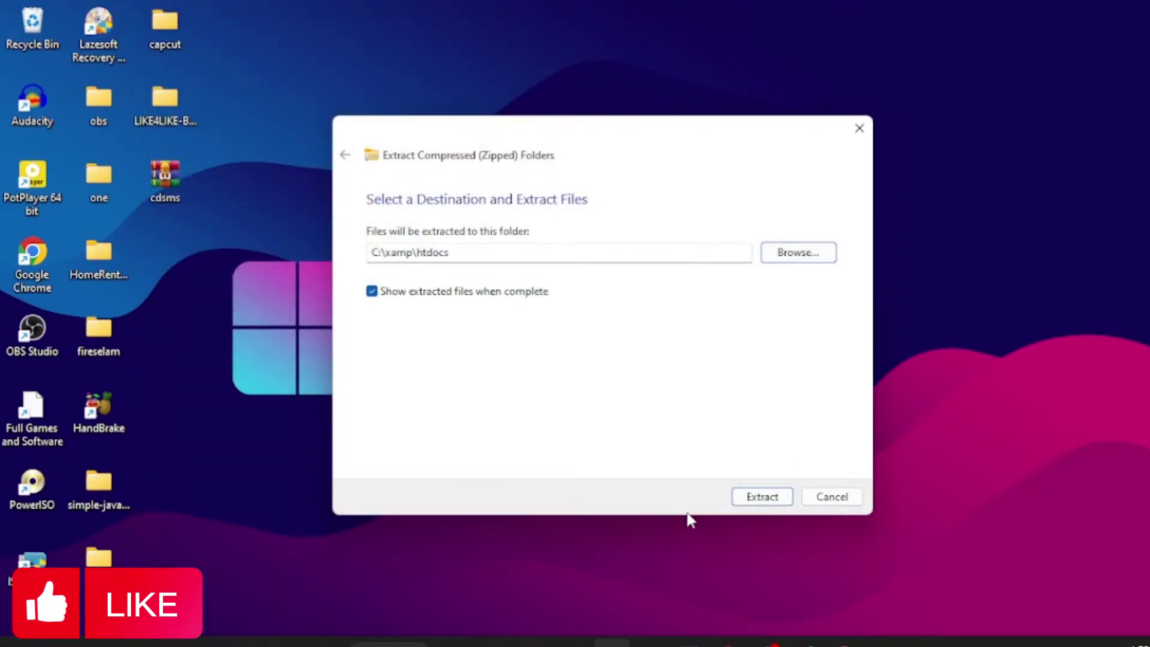
click(767, 503)
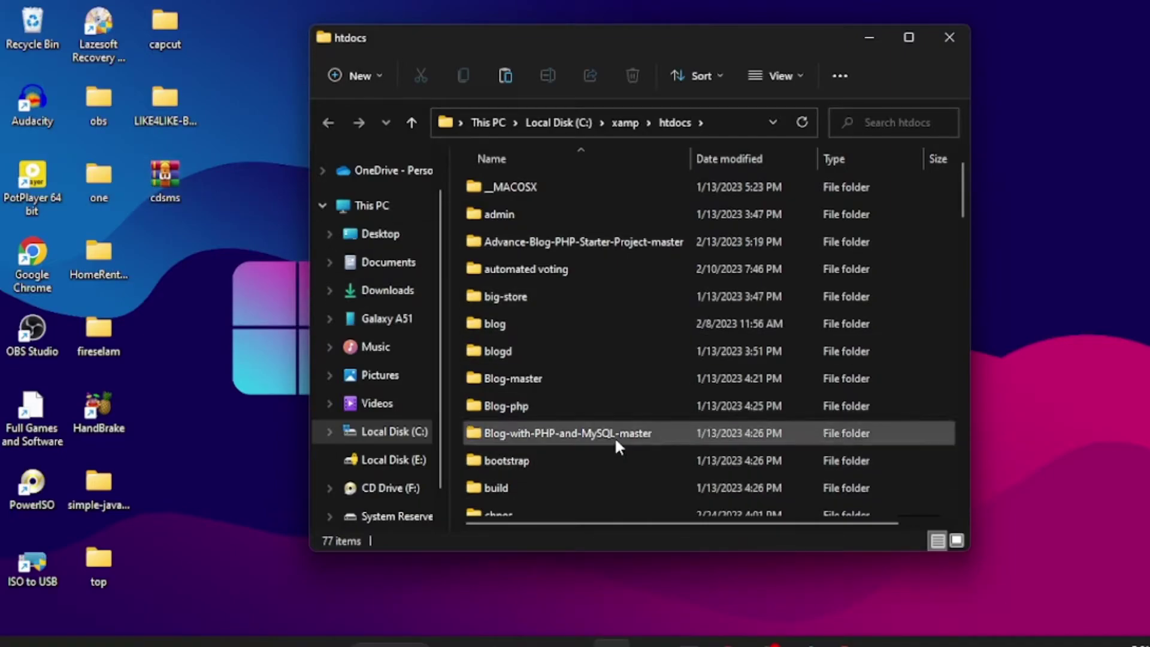
Step: Go into htdocs\cdsms\cdsms and open the readme text file in Notepad
scroll(962, 194, down, 1)
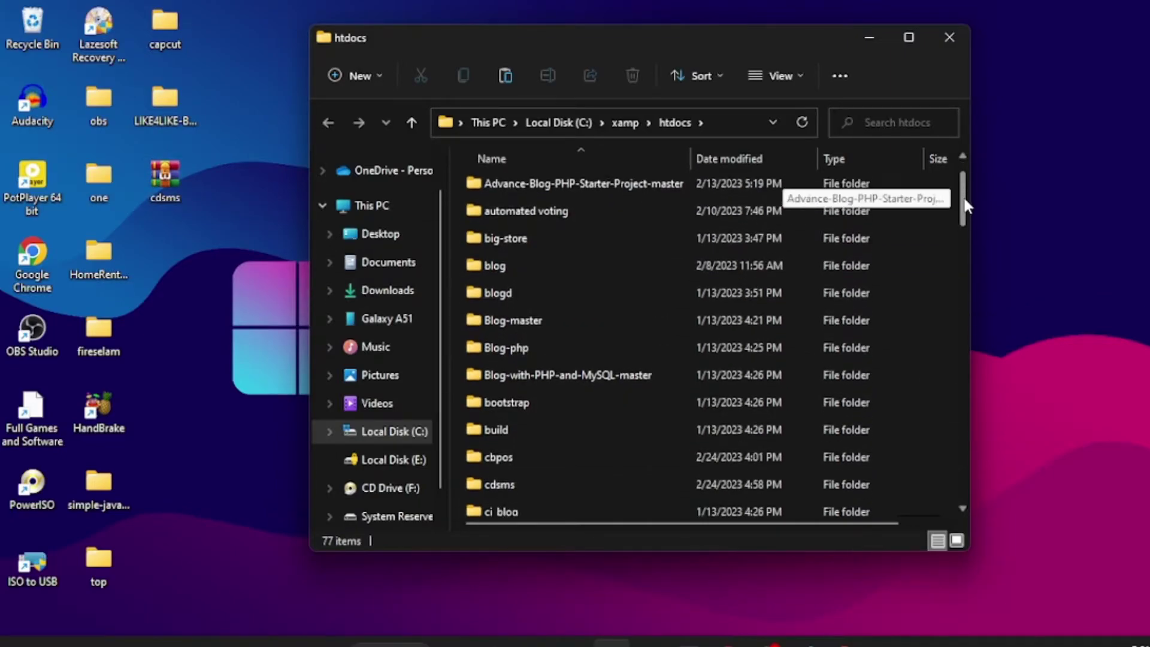
click(503, 462)
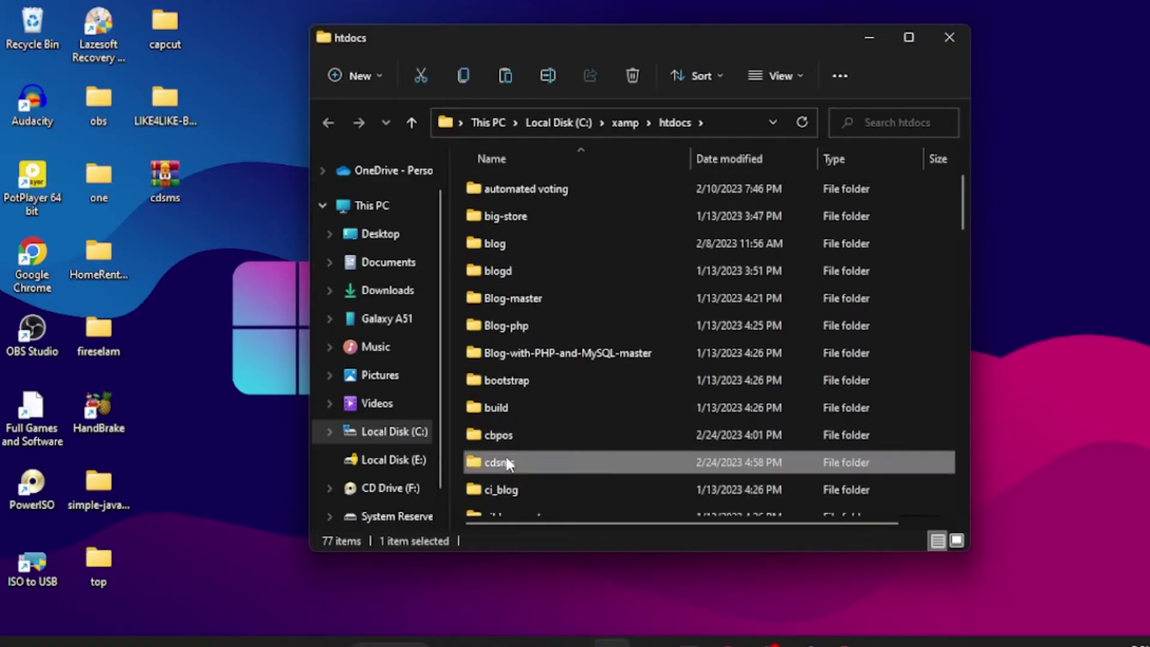
double_click(506, 462)
double_click(655, 243)
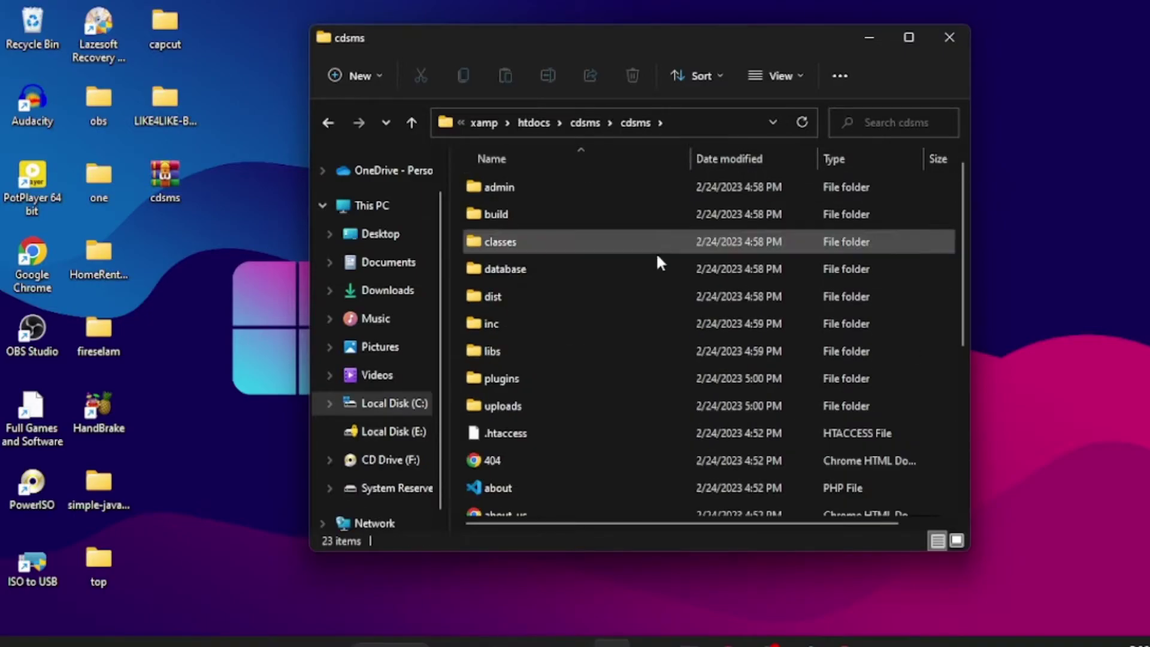
scroll(655, 275, down, 3)
scroll(657, 311, up, 1)
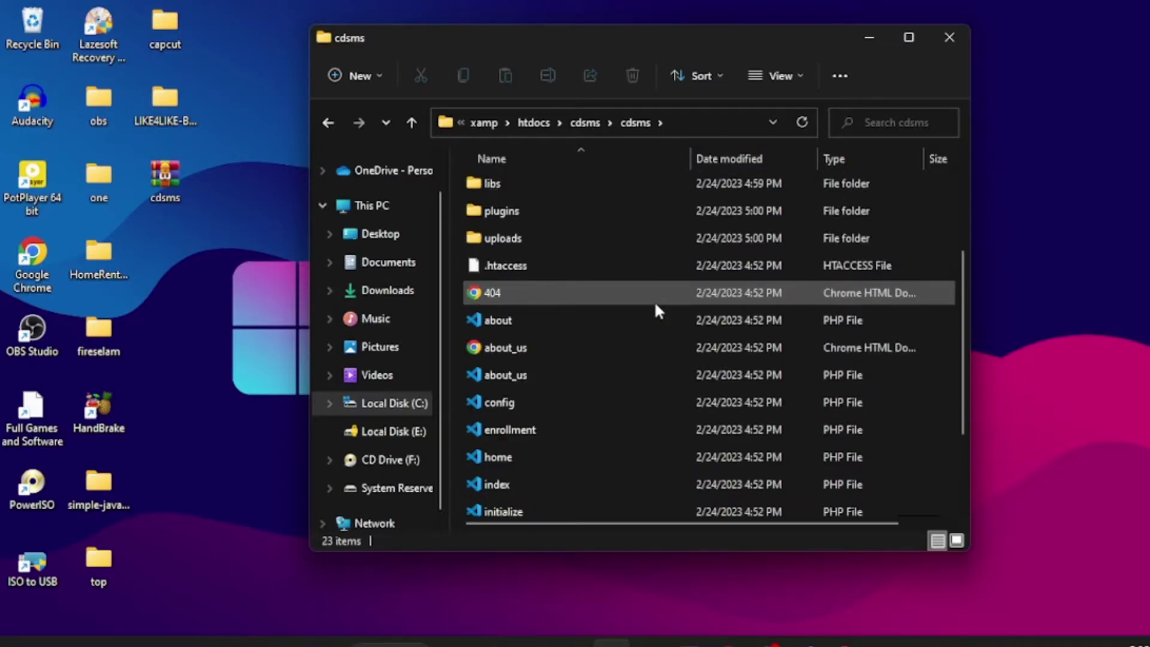
scroll(654, 302, down, 2)
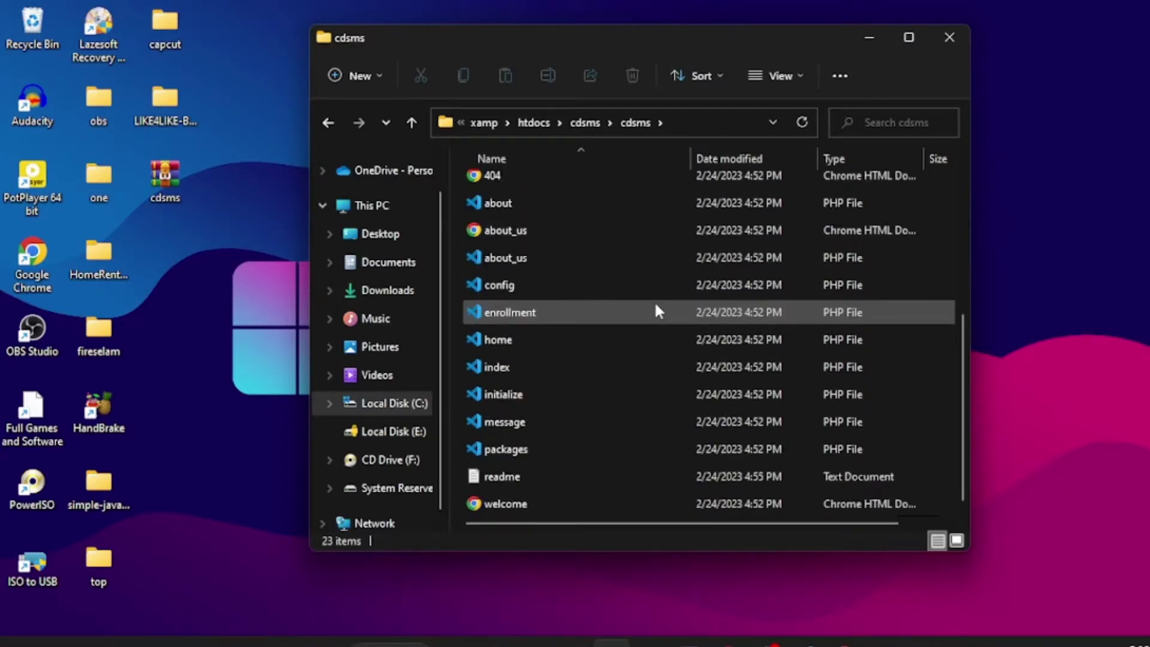
double_click(519, 472)
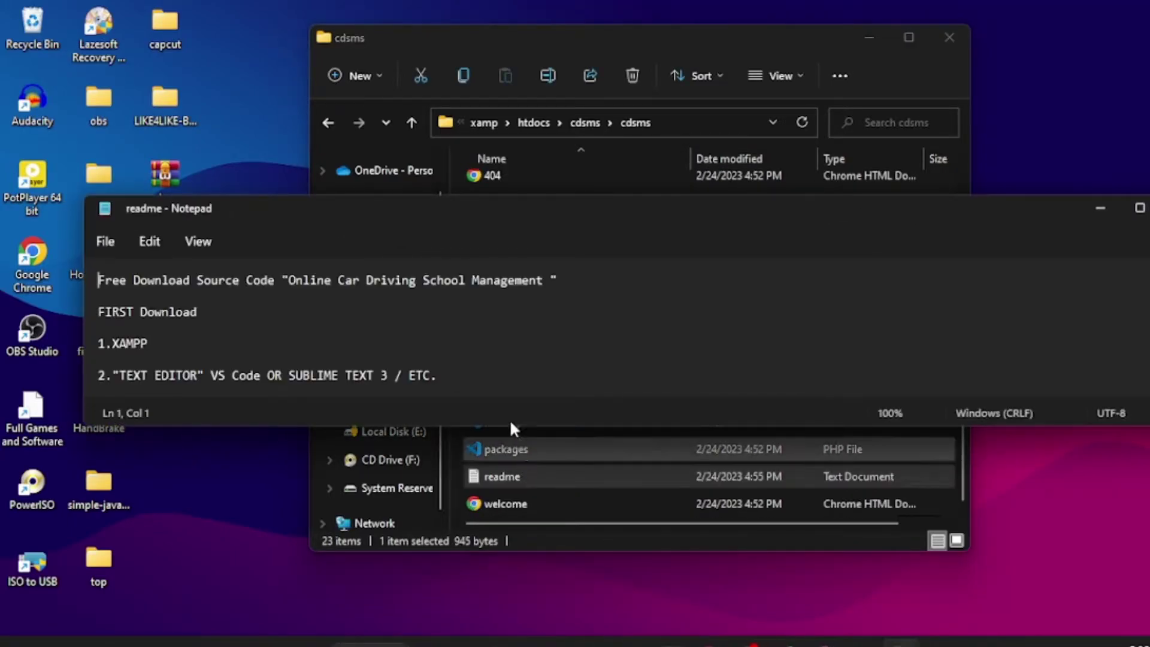
Step: Resize the readme window and go over the title and XAMPP and text-editor requirements
click(288, 279)
drag(290, 279, 545, 282)
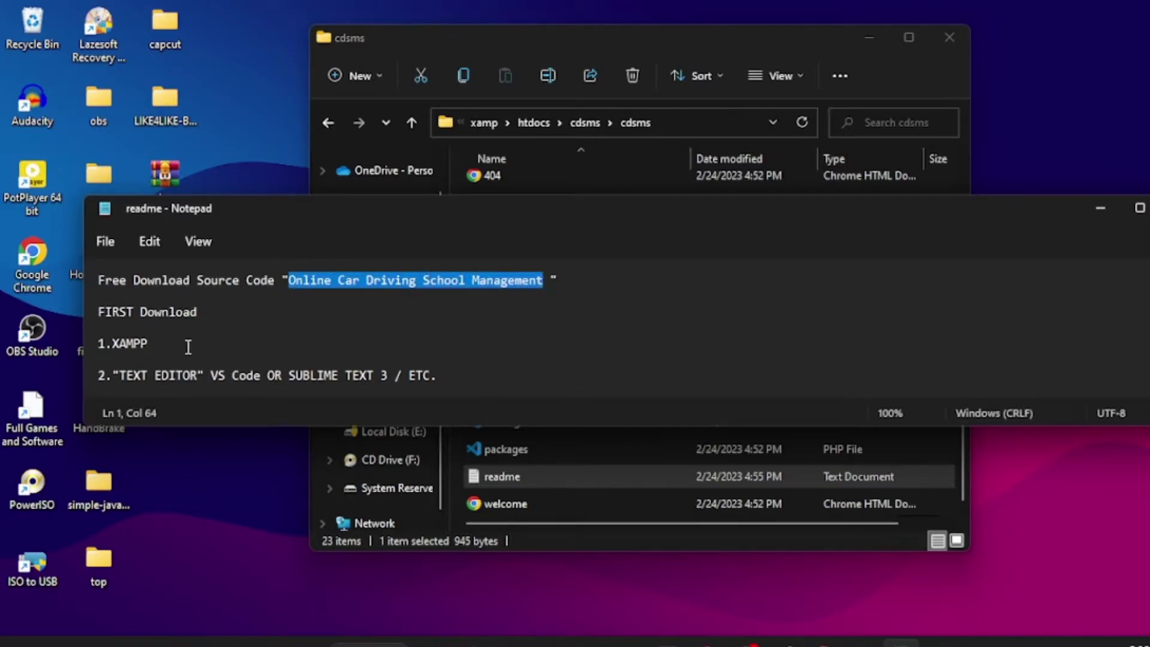
drag(83, 298, 687, 299)
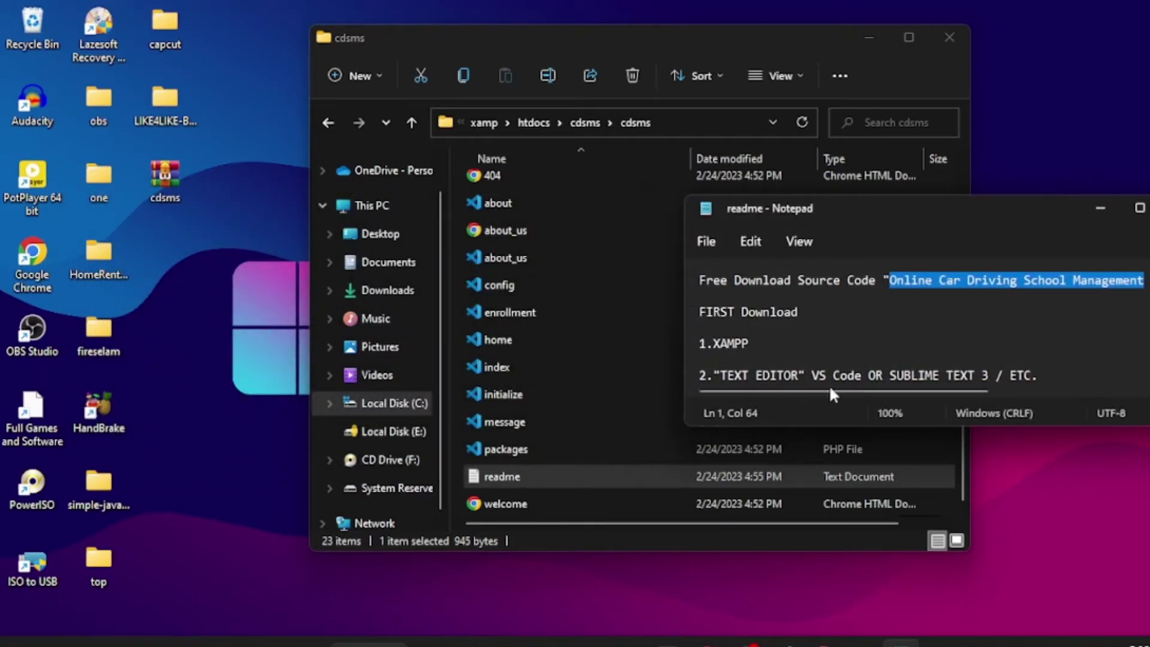
drag(938, 425, 943, 532)
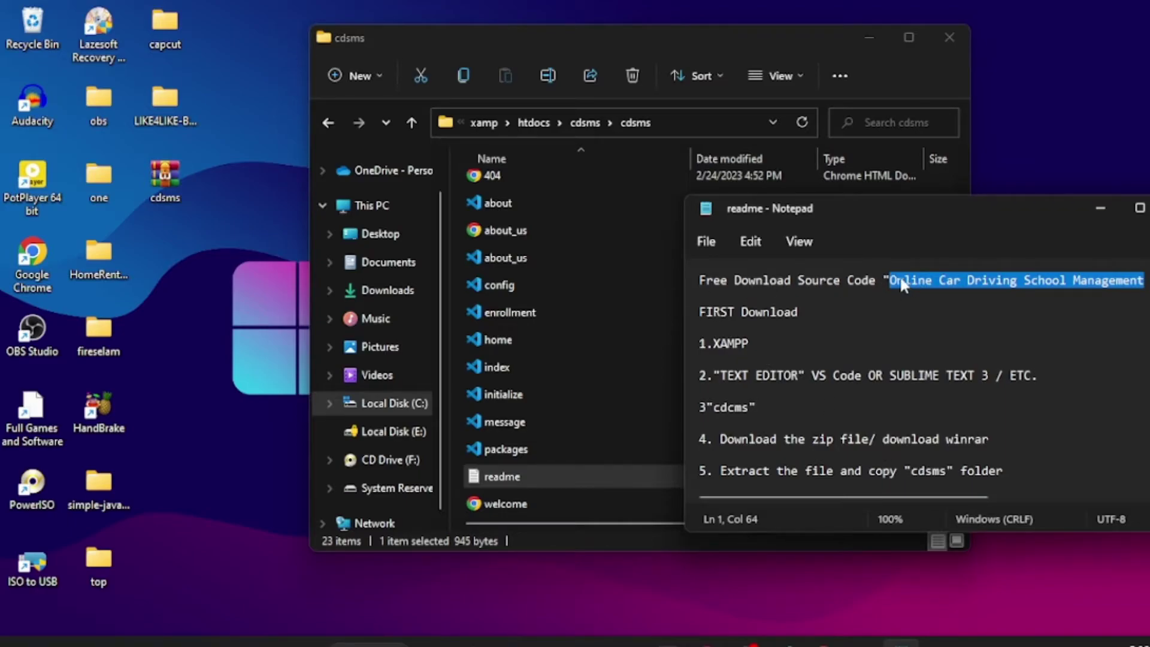
drag(701, 310, 801, 315)
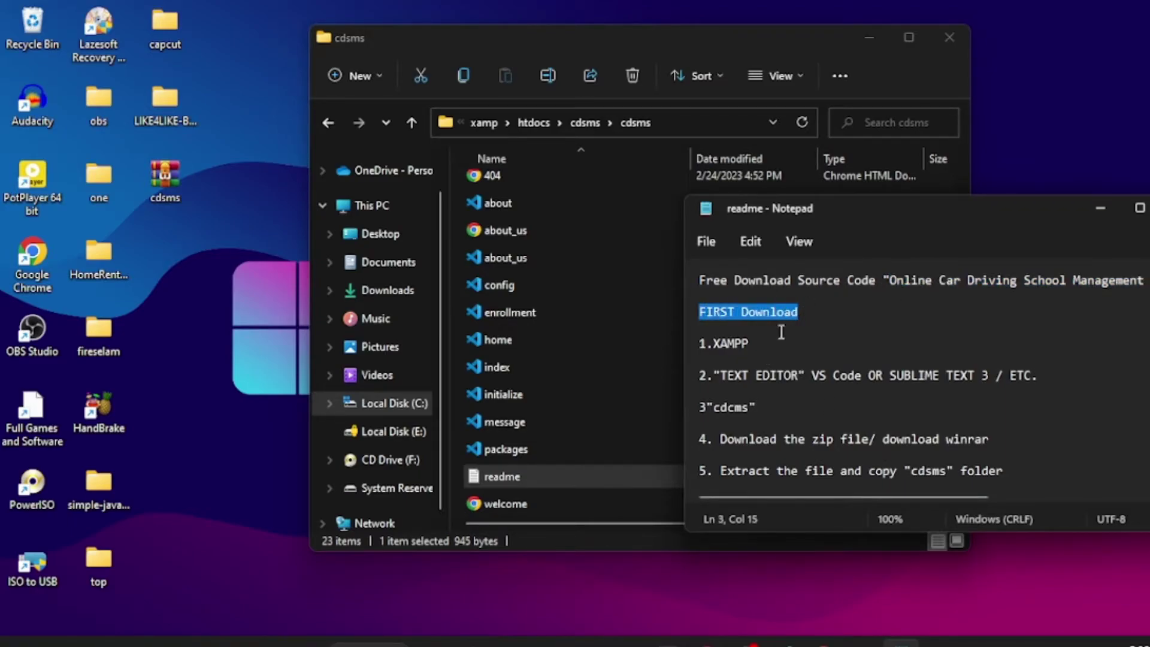
drag(706, 344, 758, 345)
drag(711, 376, 995, 376)
double_click(717, 410)
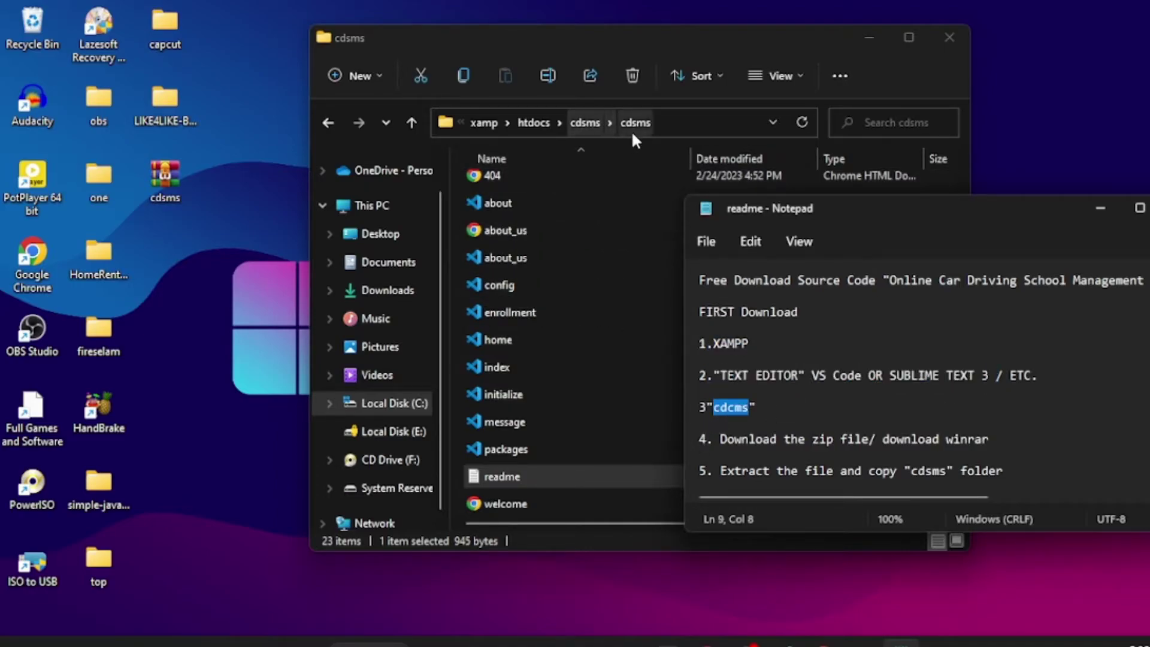
scroll(767, 434, down, 2)
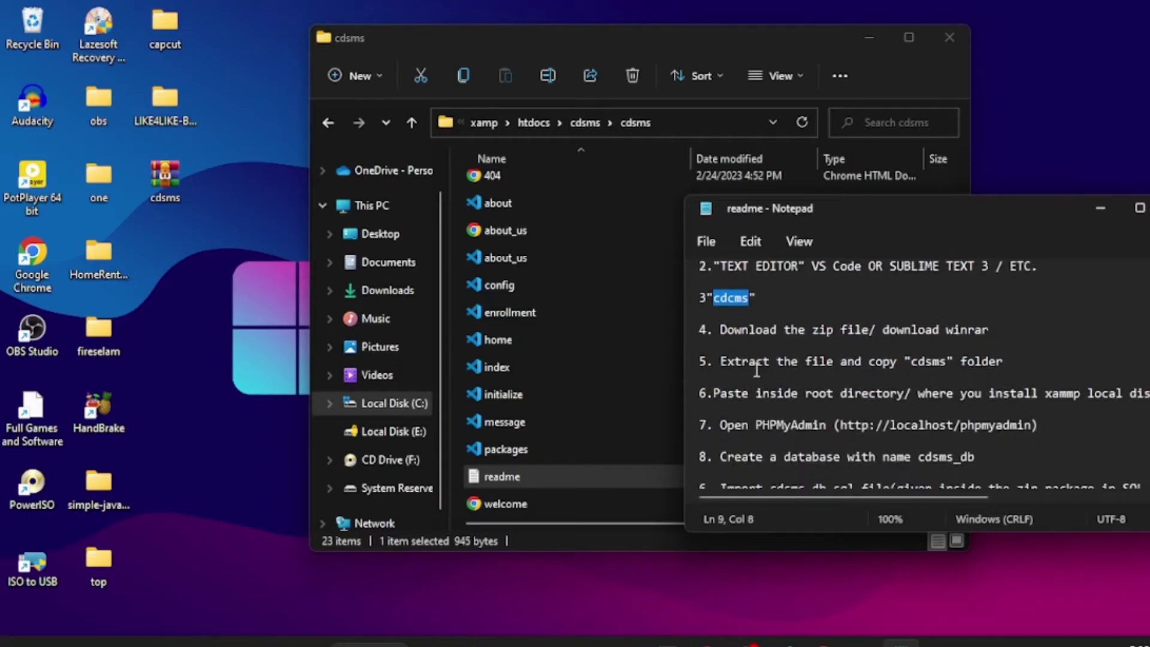
drag(715, 330, 951, 331)
scroll(838, 329, down, 1)
drag(713, 313, 835, 328)
double_click(921, 315)
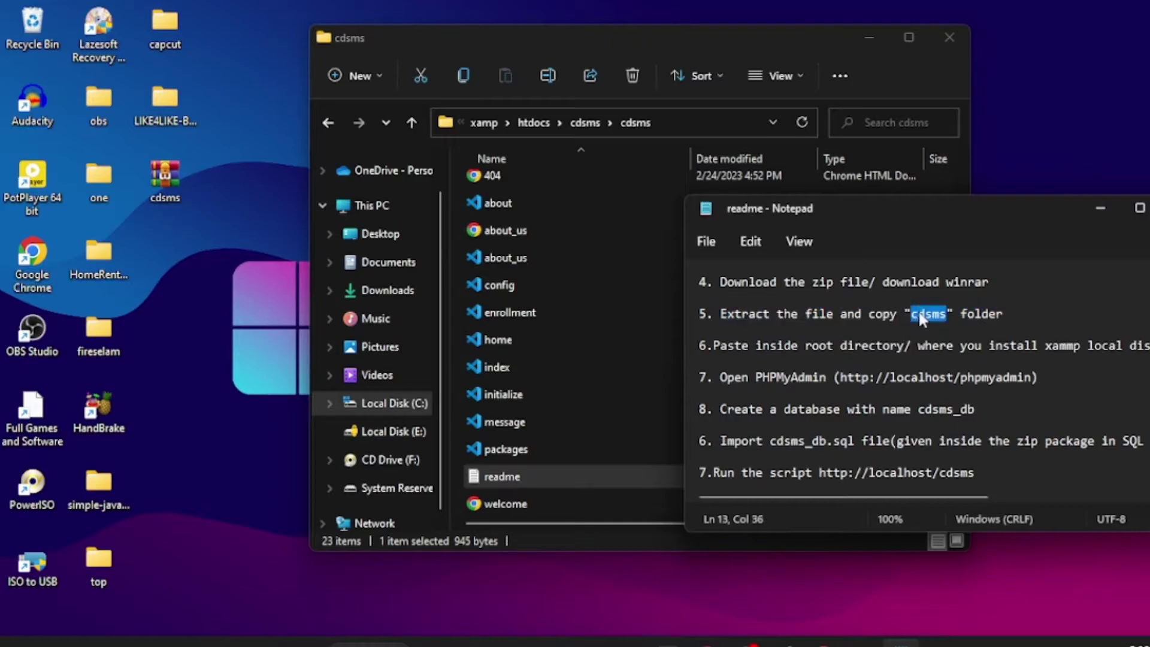
drag(713, 352, 903, 331)
scroll(903, 335, down, 1)
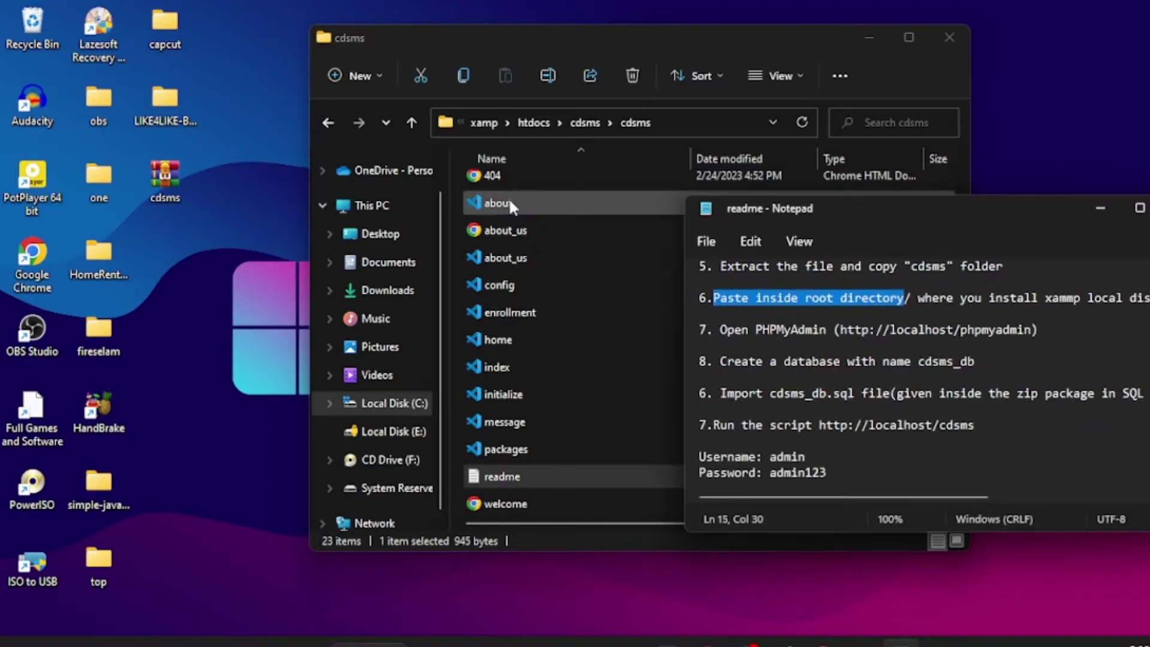
drag(717, 331, 931, 331)
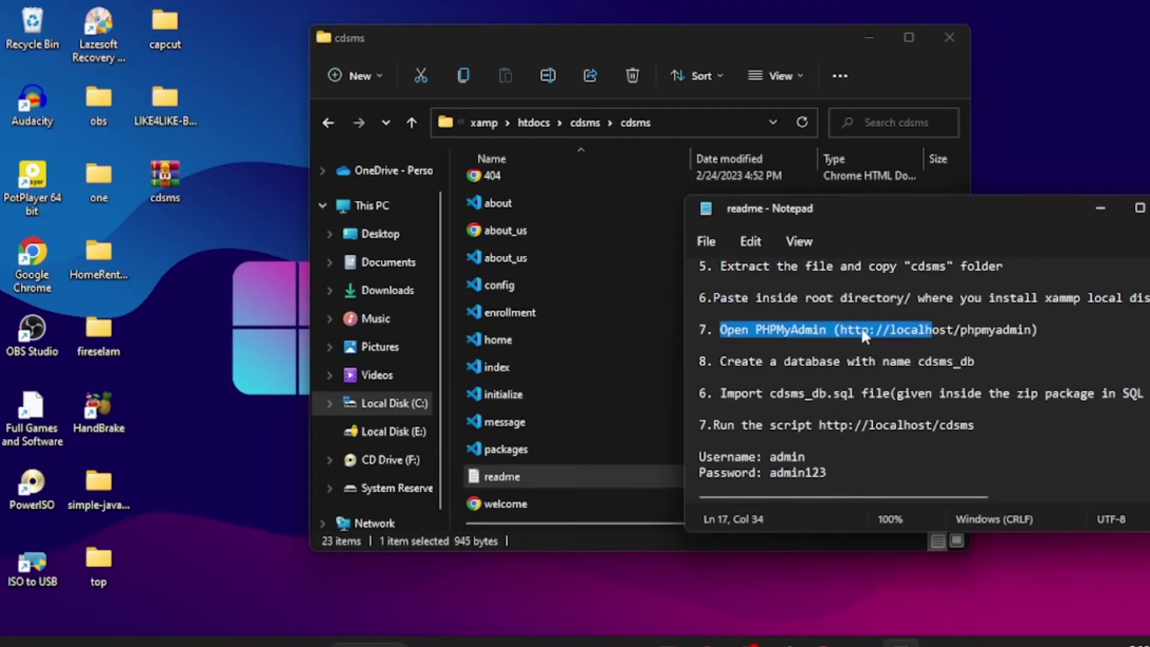
drag(840, 330, 1035, 330)
key(ctrl+c)
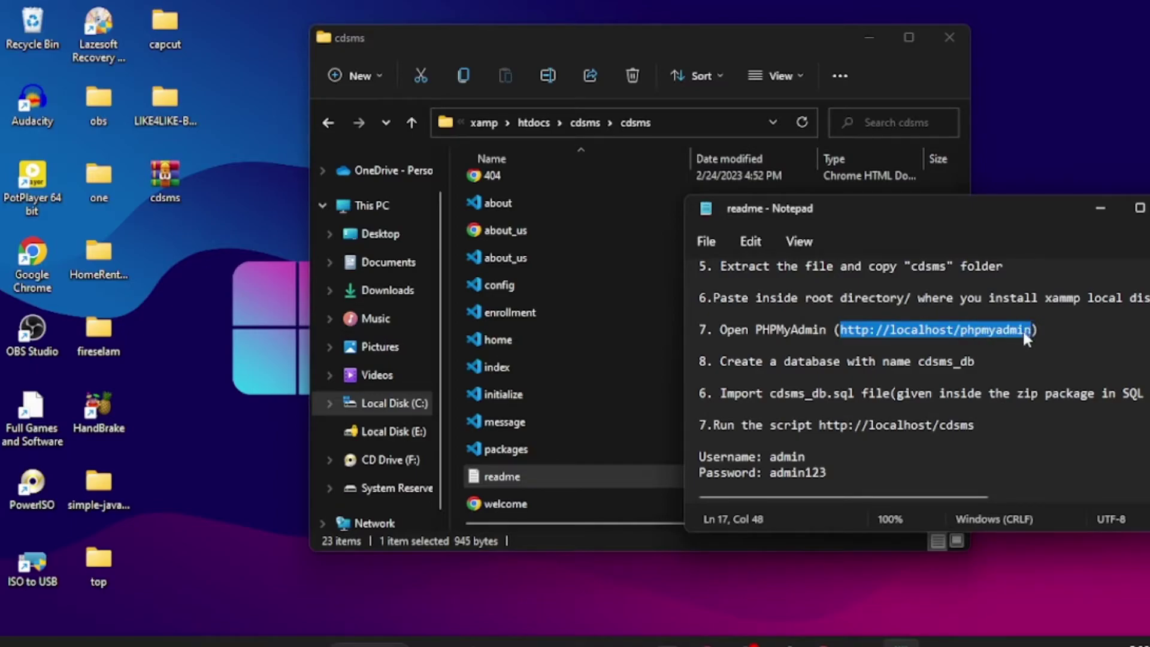
right_click(978, 332)
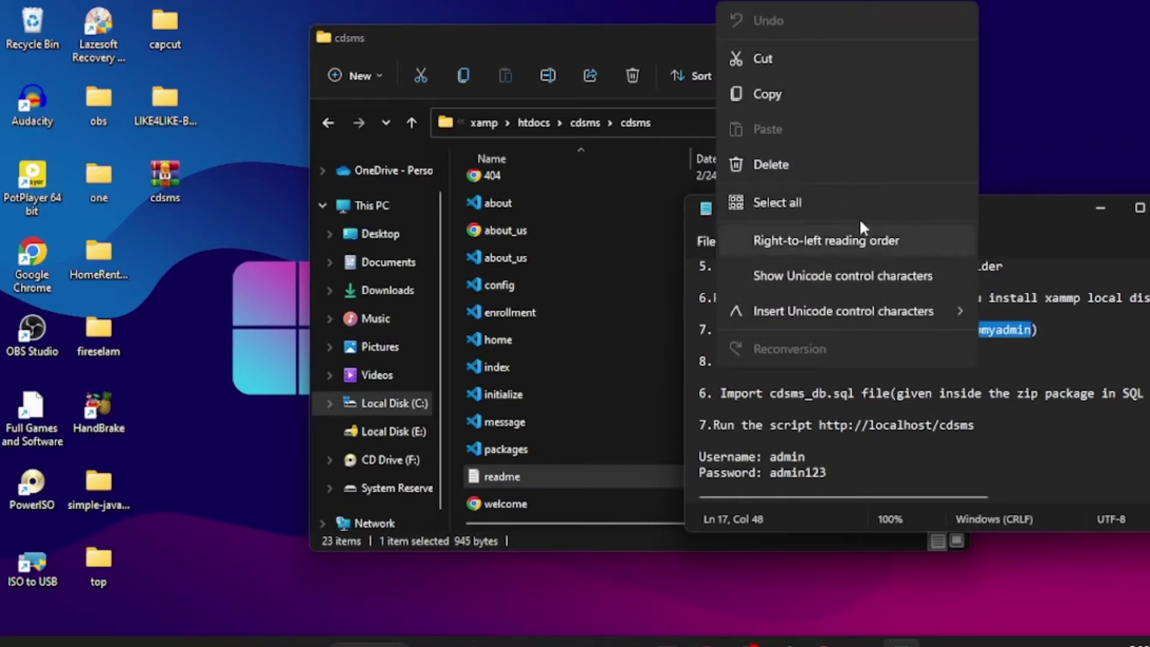
click(771, 95)
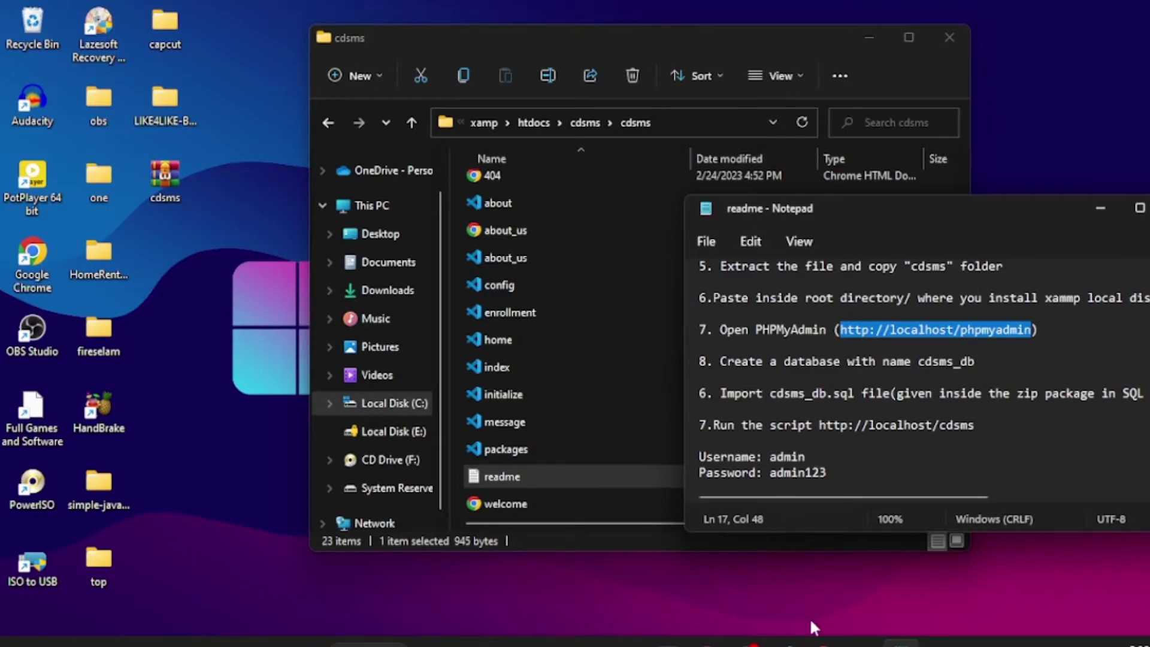
Step: Load localhost/phpmyadmin/ in Chrome from the pasted address, then add a blank tab
click(819, 642)
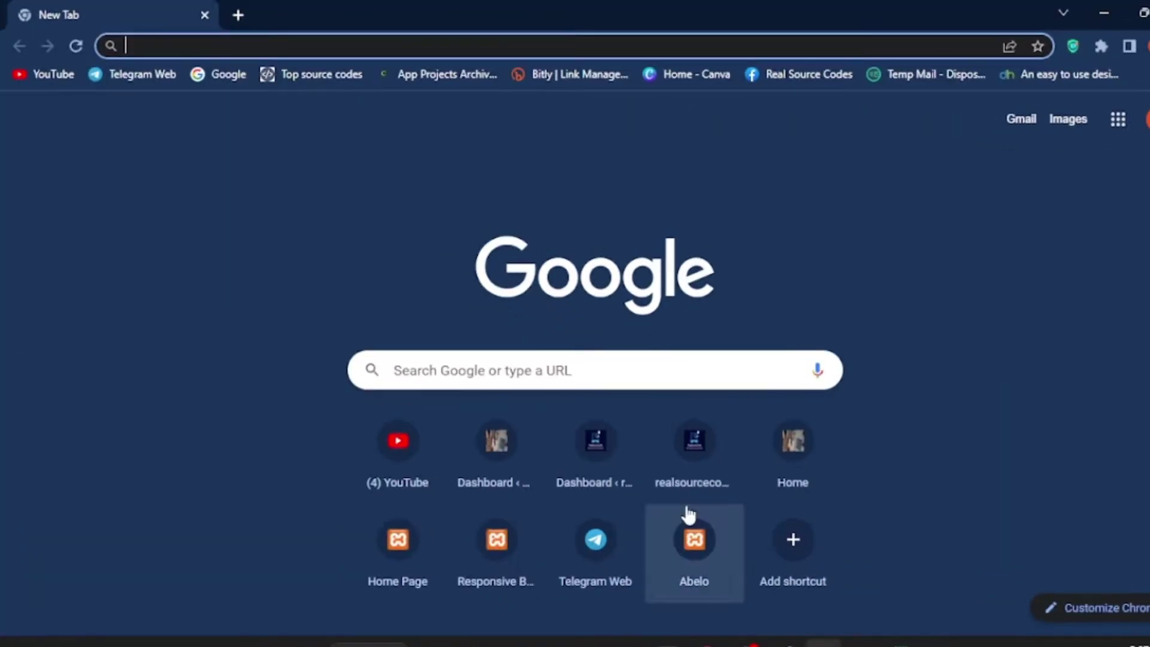
right_click(172, 48)
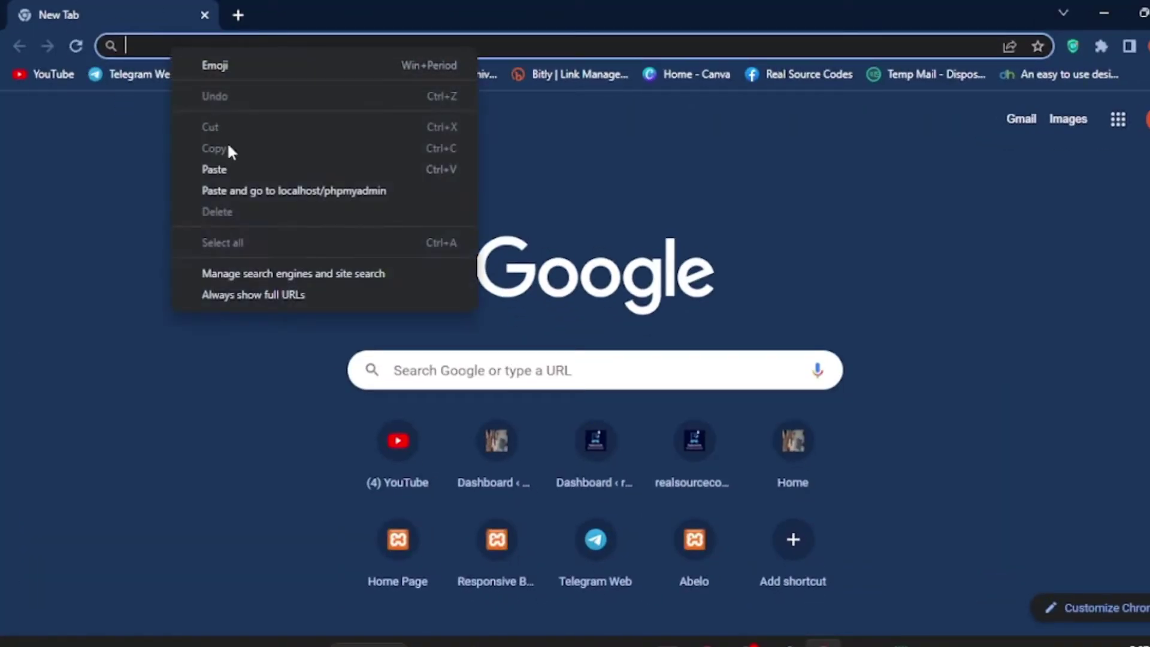
click(232, 169)
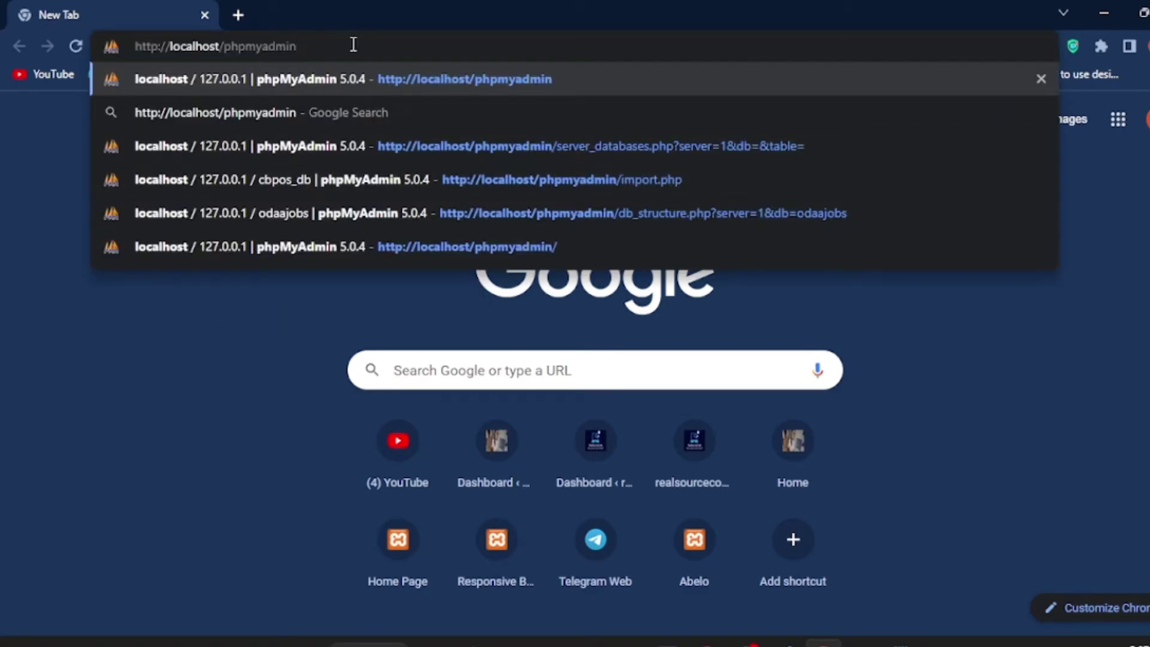
text(/)
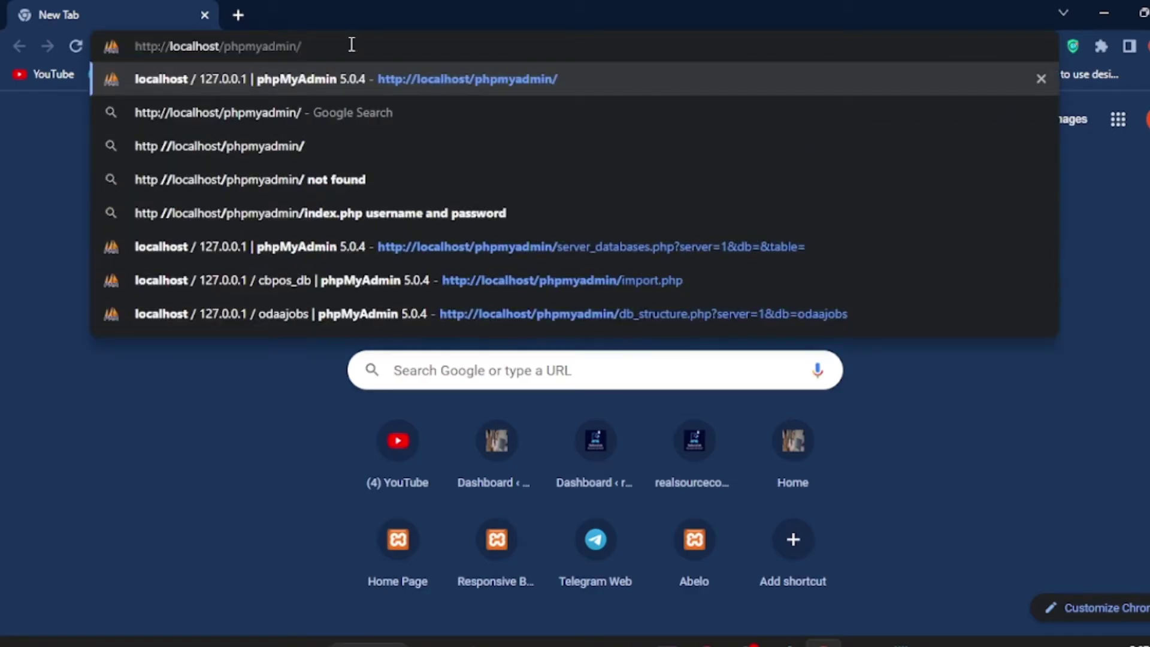
key(Return)
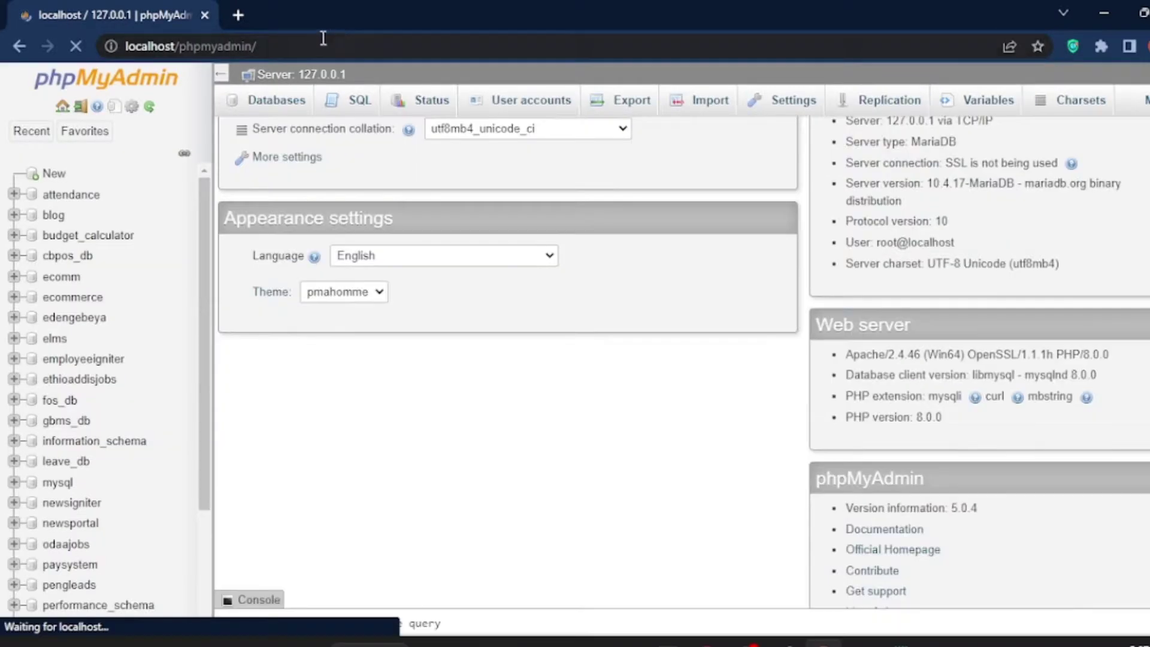
click(238, 15)
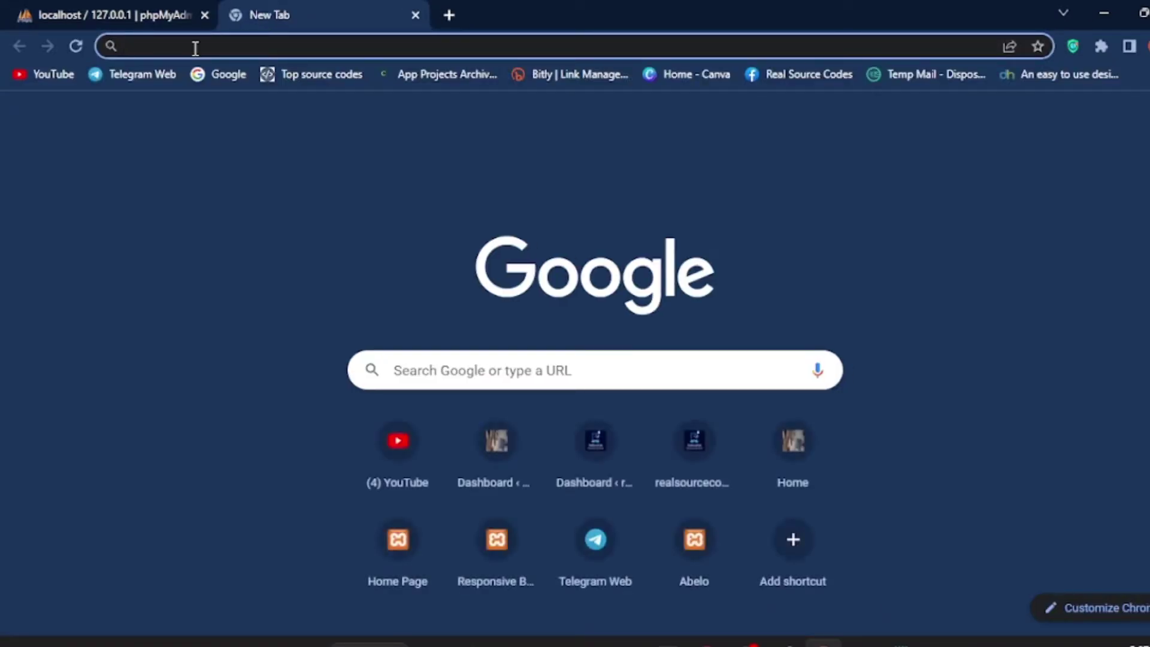
Step: Verify the project path htdocs\cdsms in File Explorer and enter localhost/cdsms/ in the new tab
click(195, 47)
text(loca)
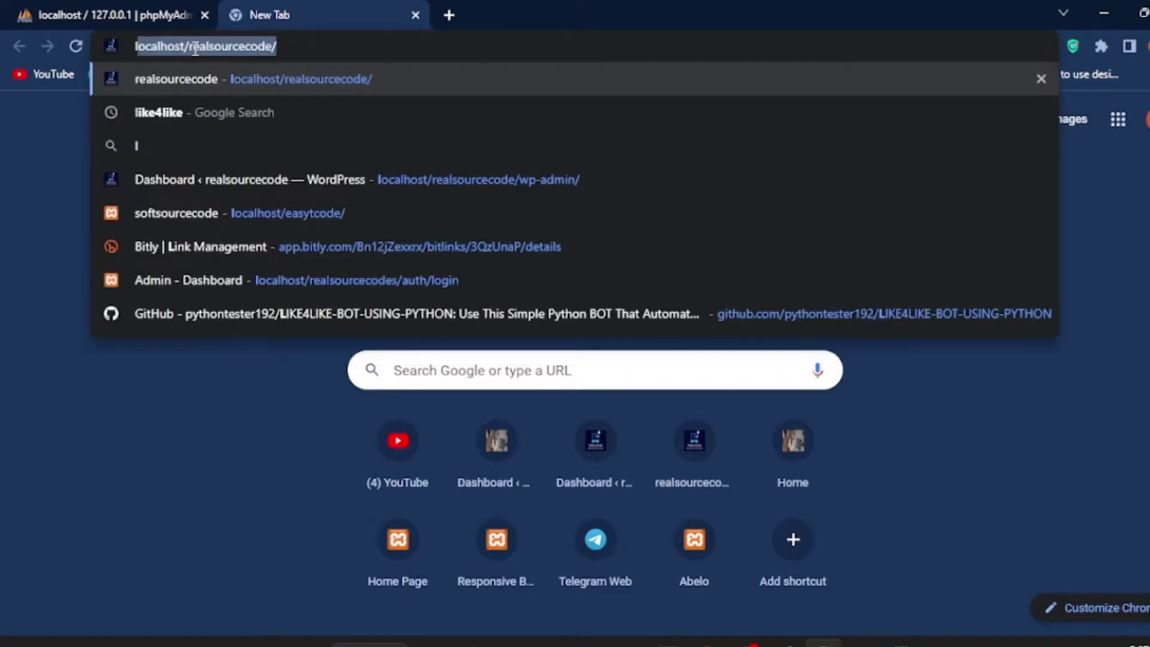
text(lhost)
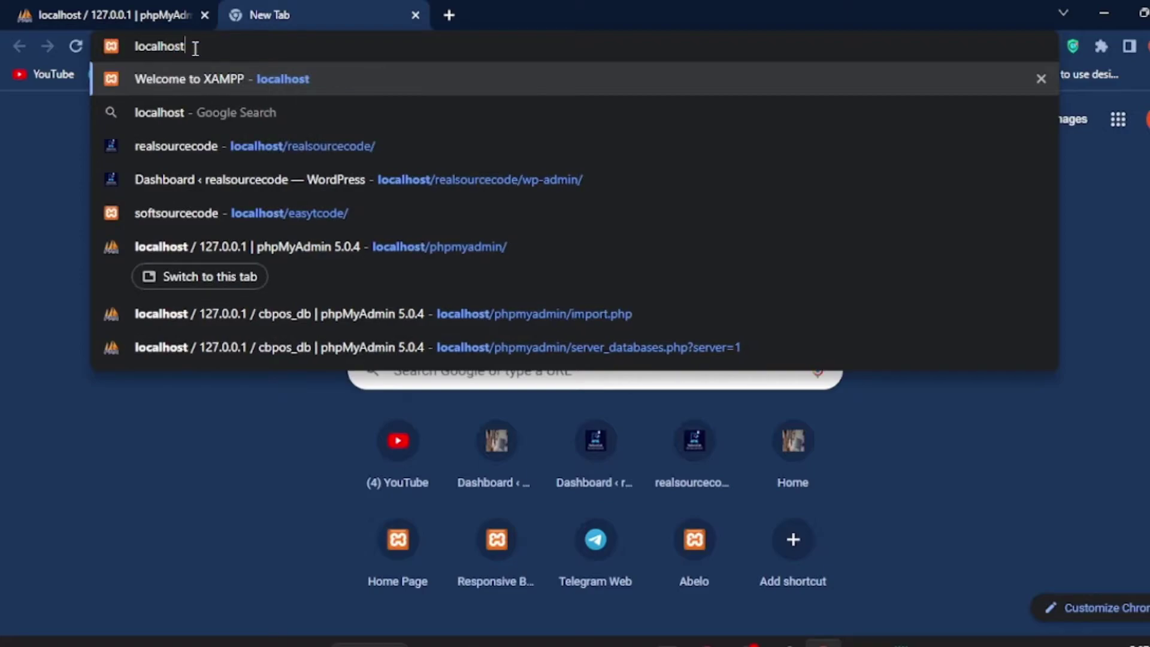
text(/)
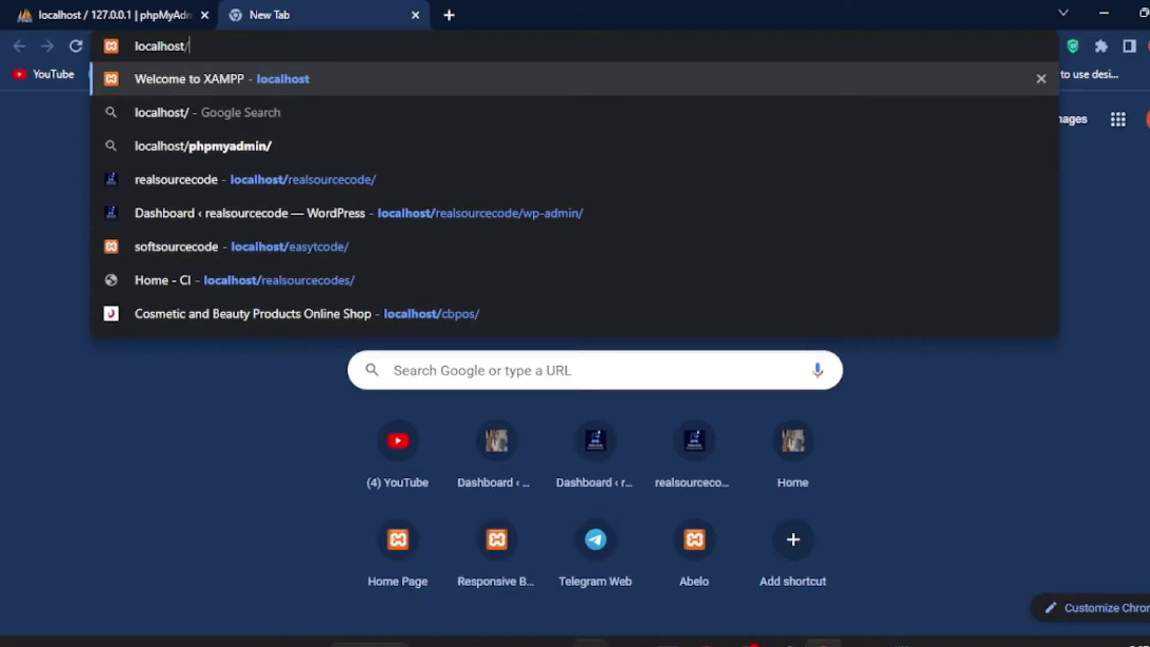
click(590, 639)
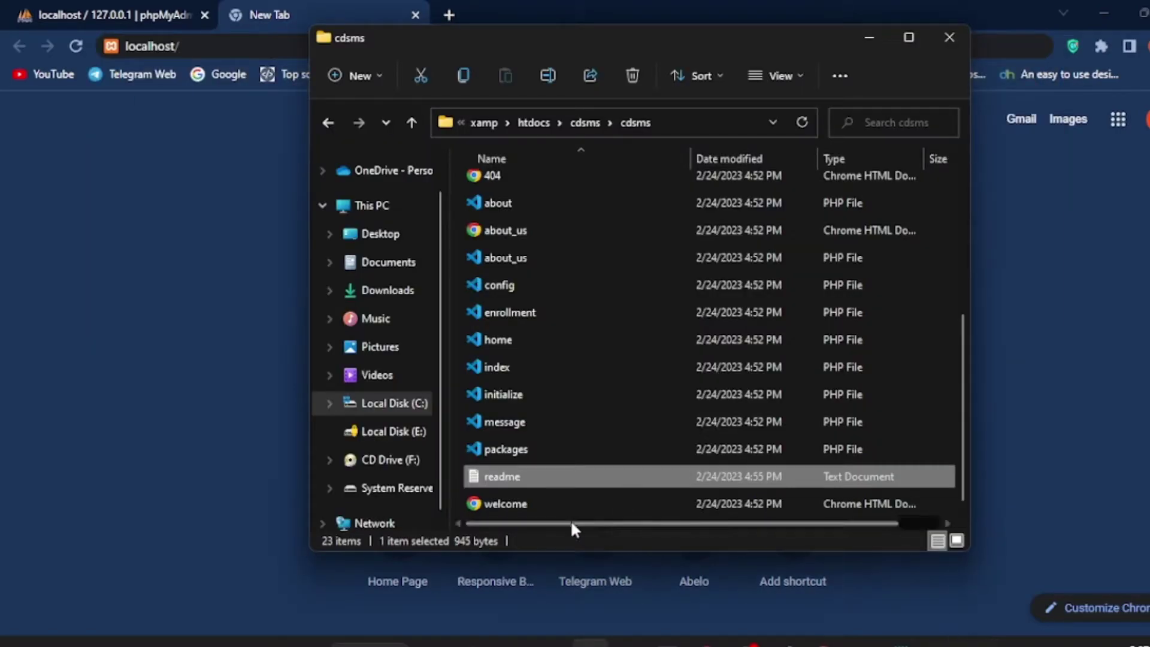
click(591, 122)
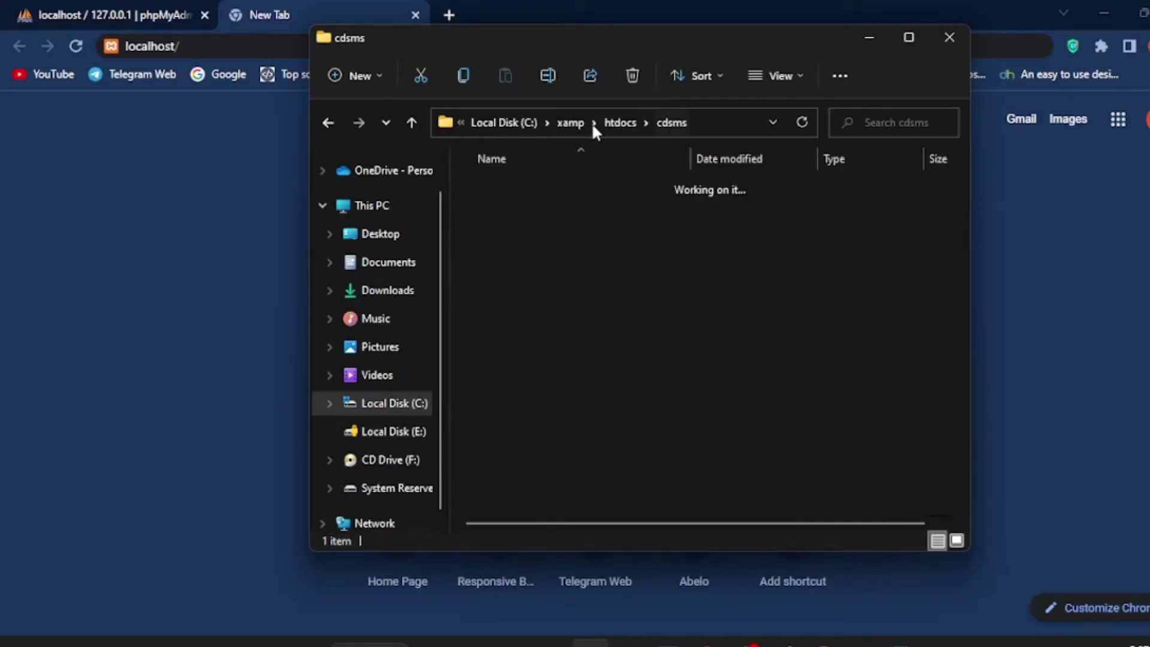
click(727, 122)
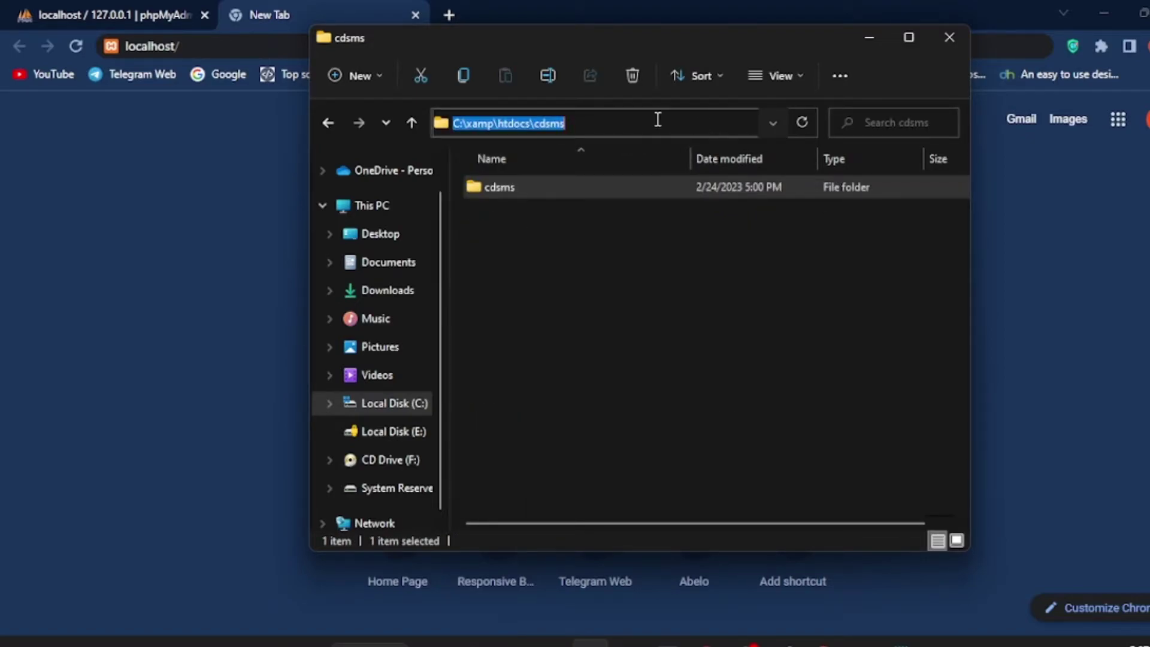
click(821, 640)
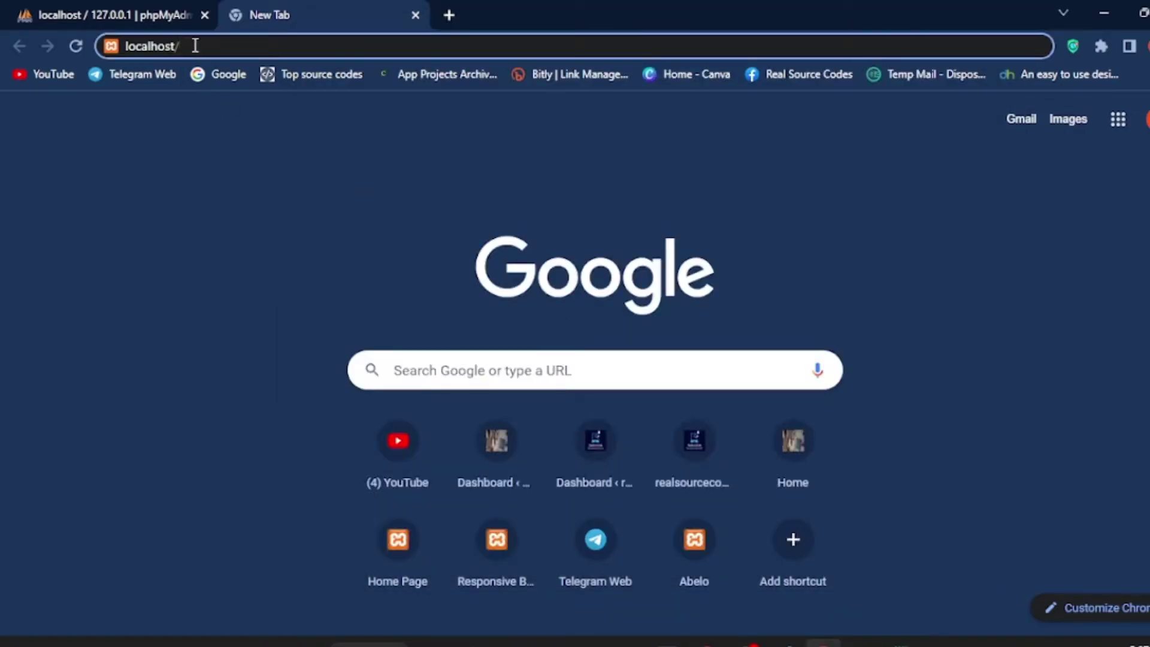
text(localhost/c)
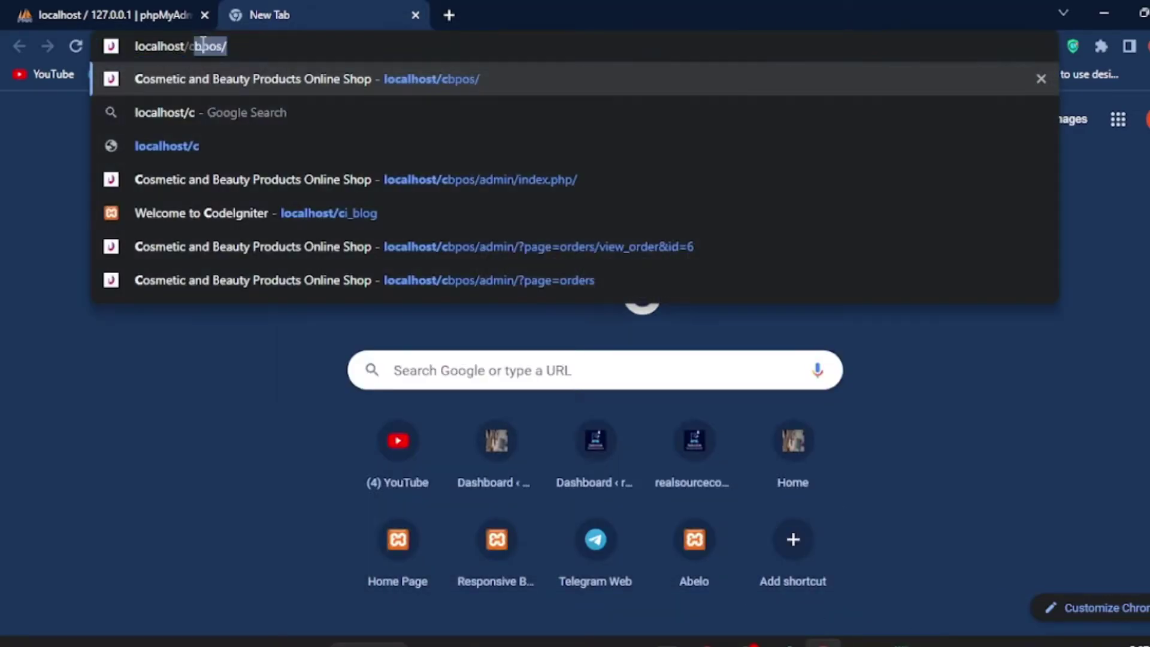
text(dsms/)
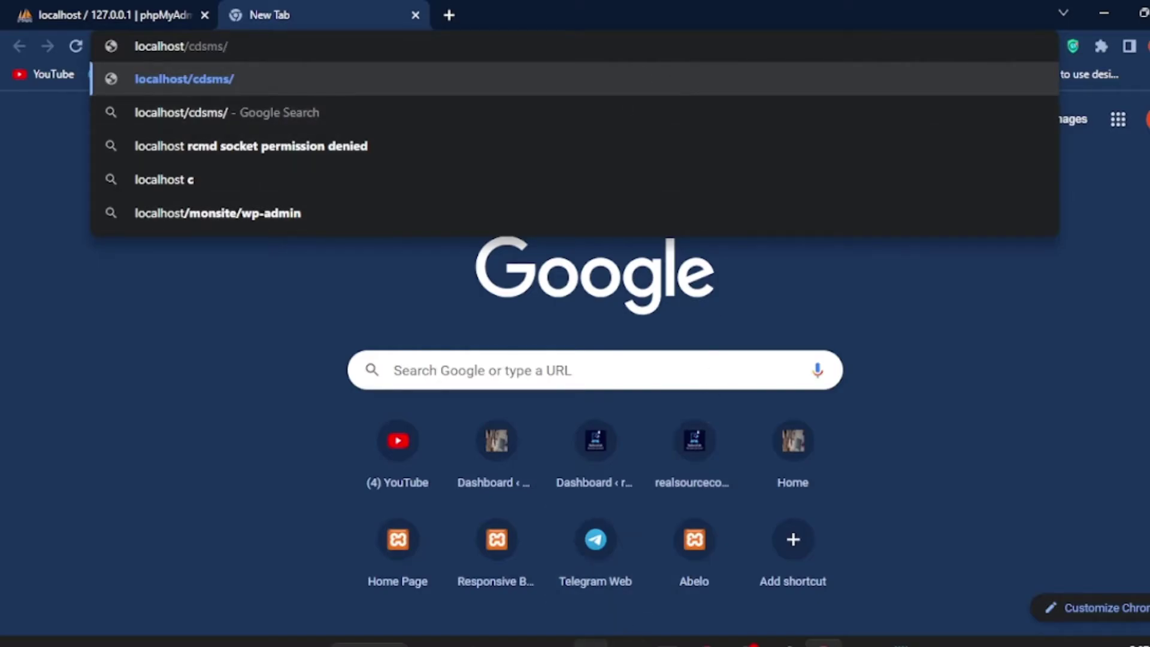
key(alt+Tab)
Step: Load localhost/cdsms/cdsms/, note the unknown 'cdsms_db' error in DBConnection.php, and go back to phpMyAdmin
click(209, 105)
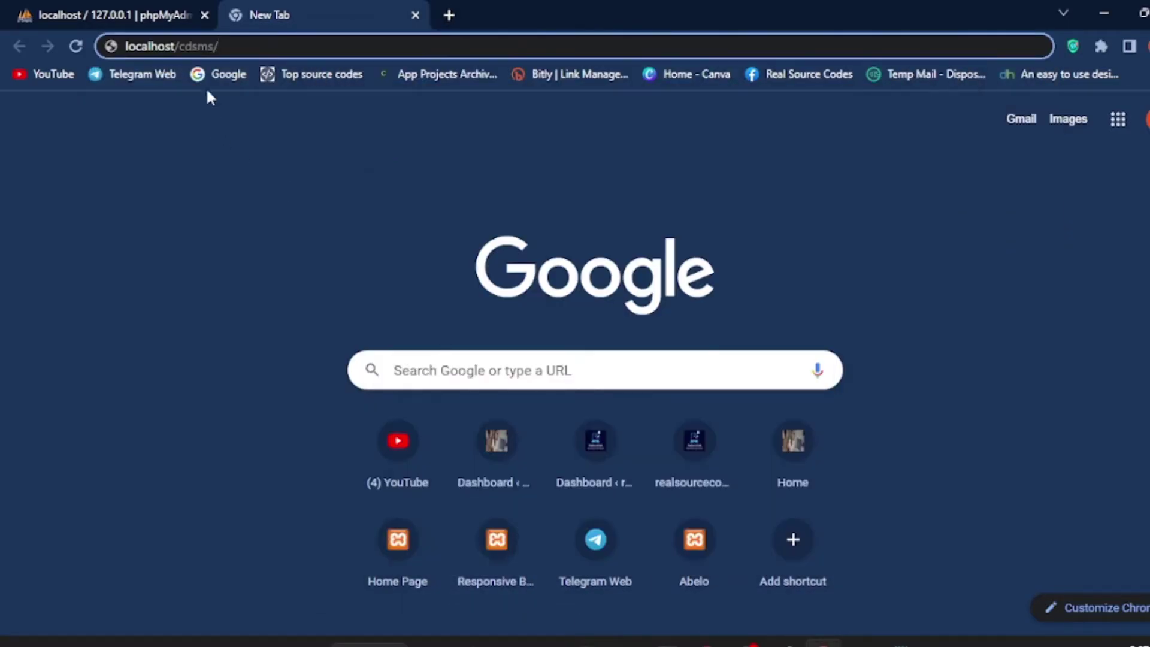
text(cdsms)
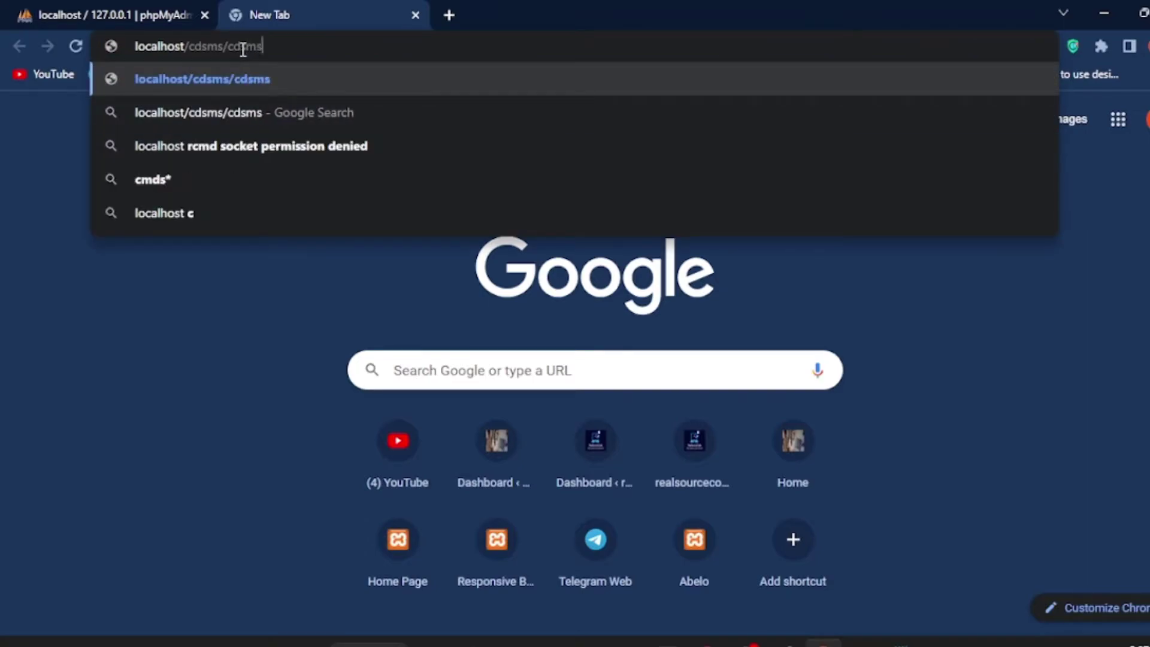
text(/)
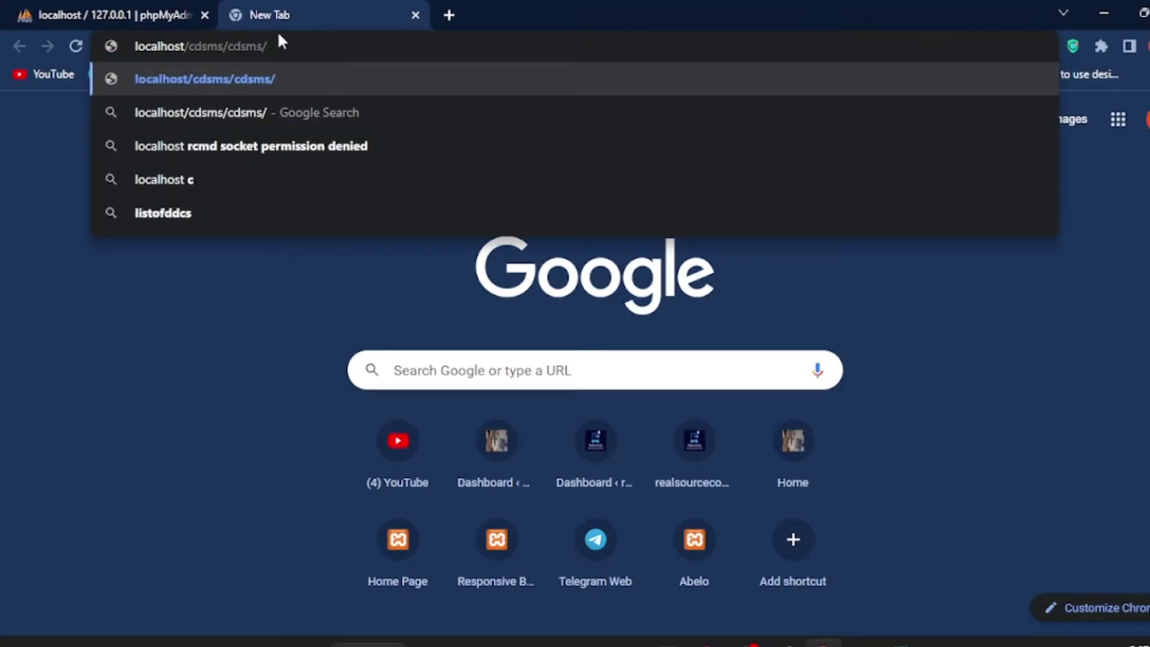
key(Return)
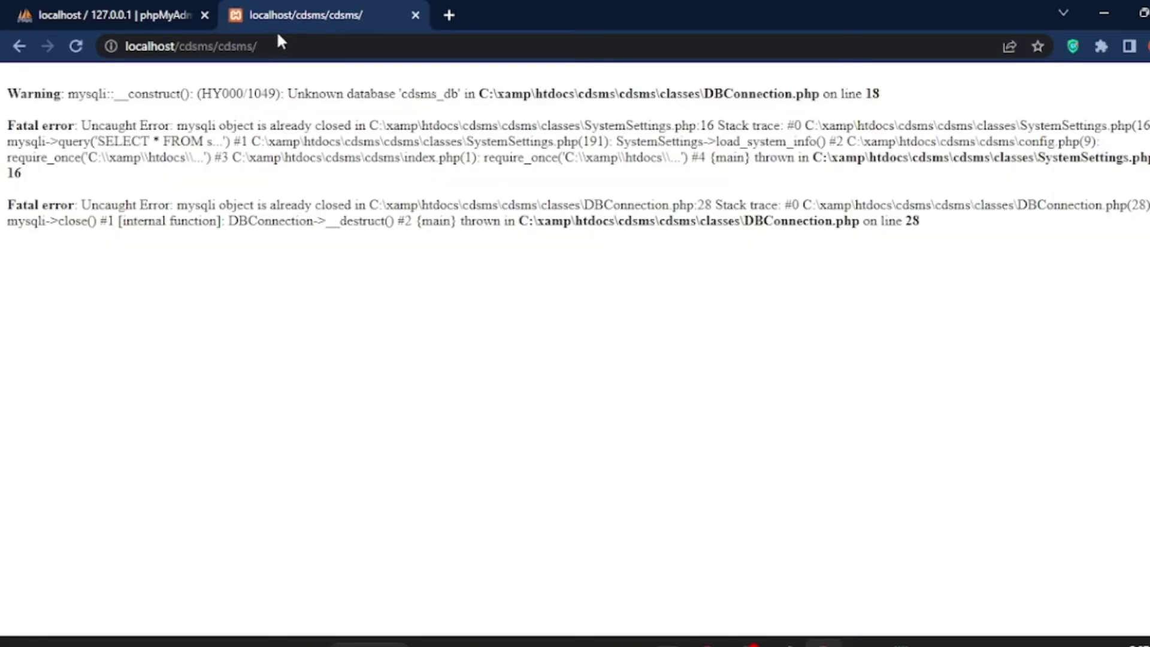
drag(704, 93, 771, 111)
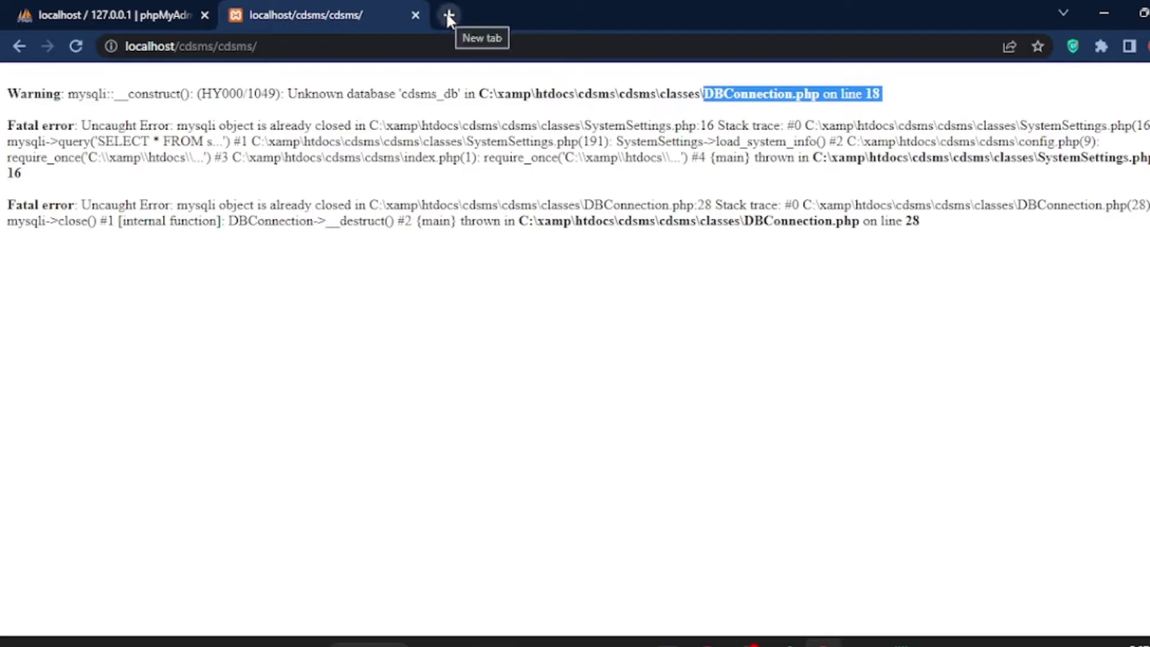
click(139, 15)
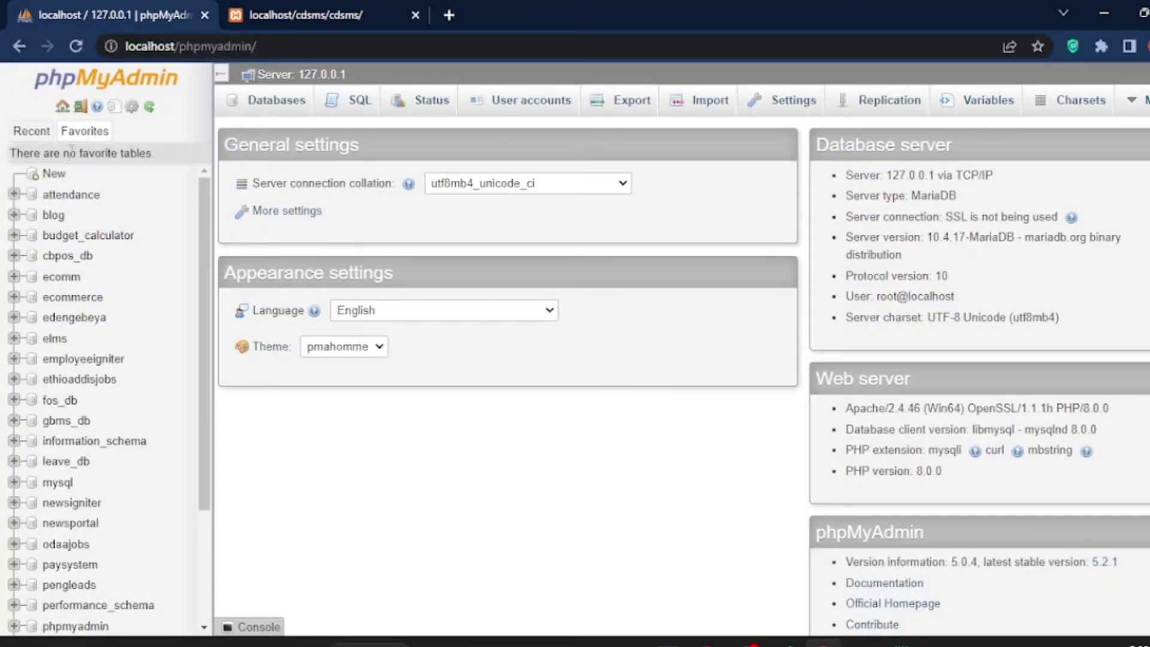
Step: Copy the name cdsms_db from the readme and create that database in phpMyAdmin
click(54, 174)
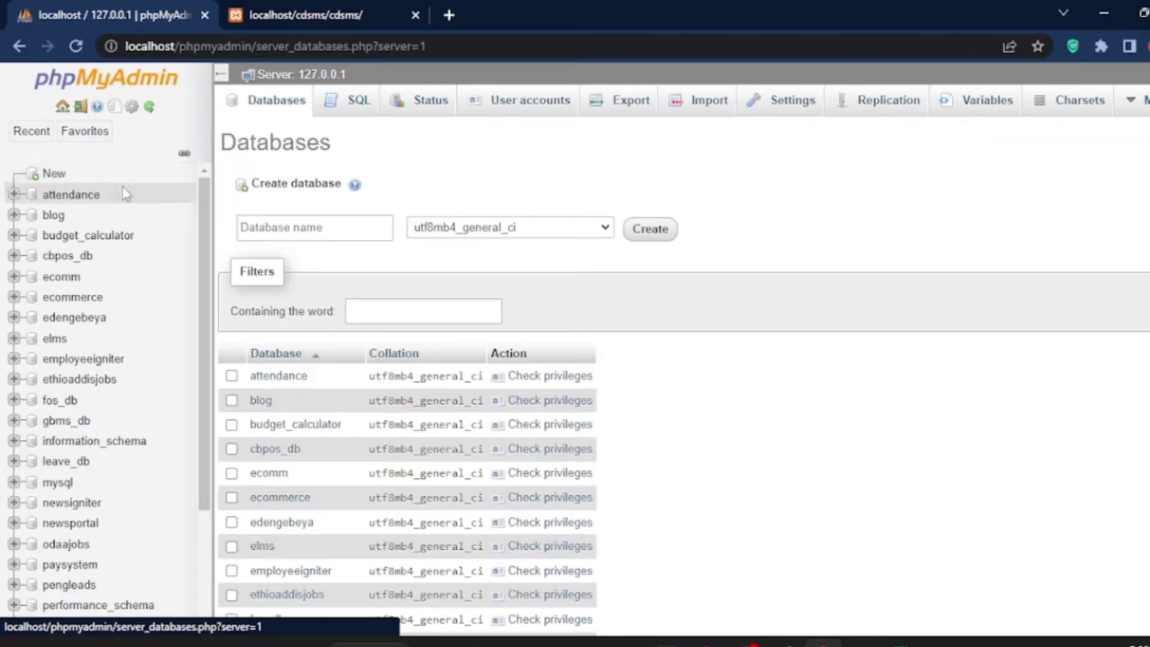
click(275, 100)
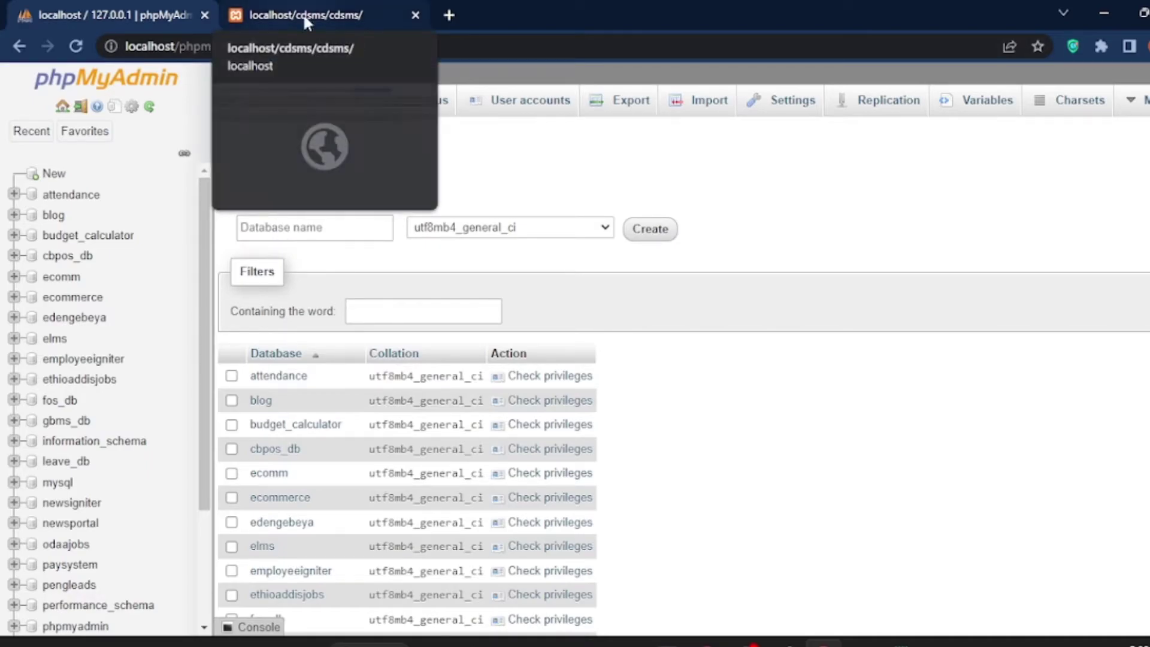
click(901, 642)
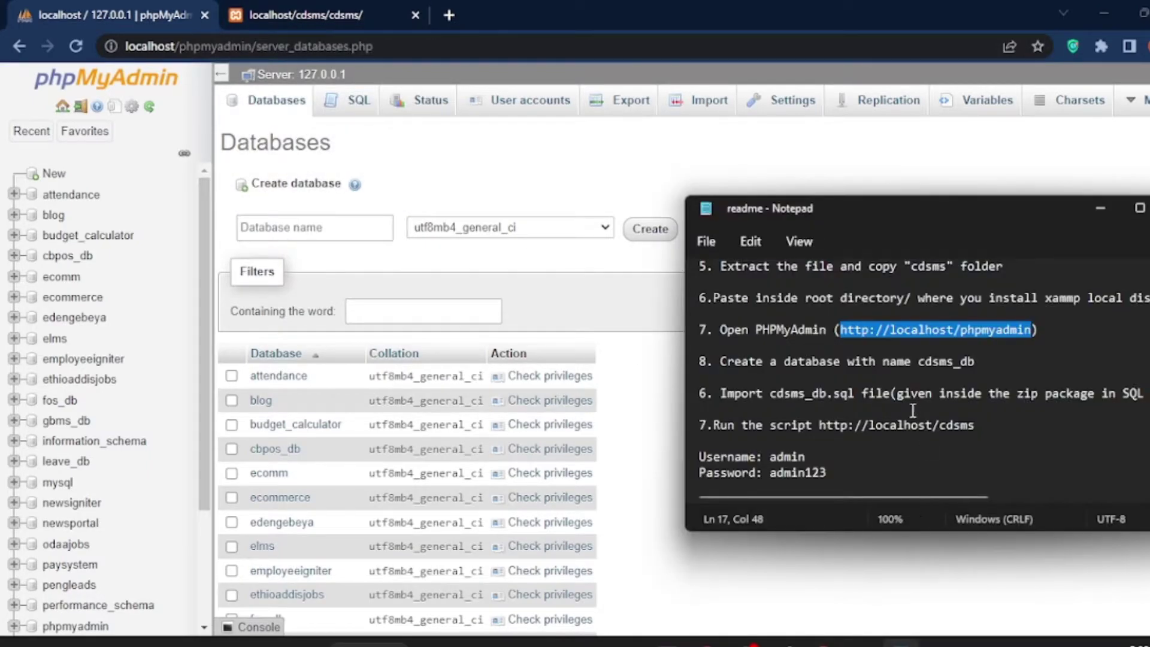
drag(920, 361, 983, 363)
click(974, 361)
right_click(946, 356)
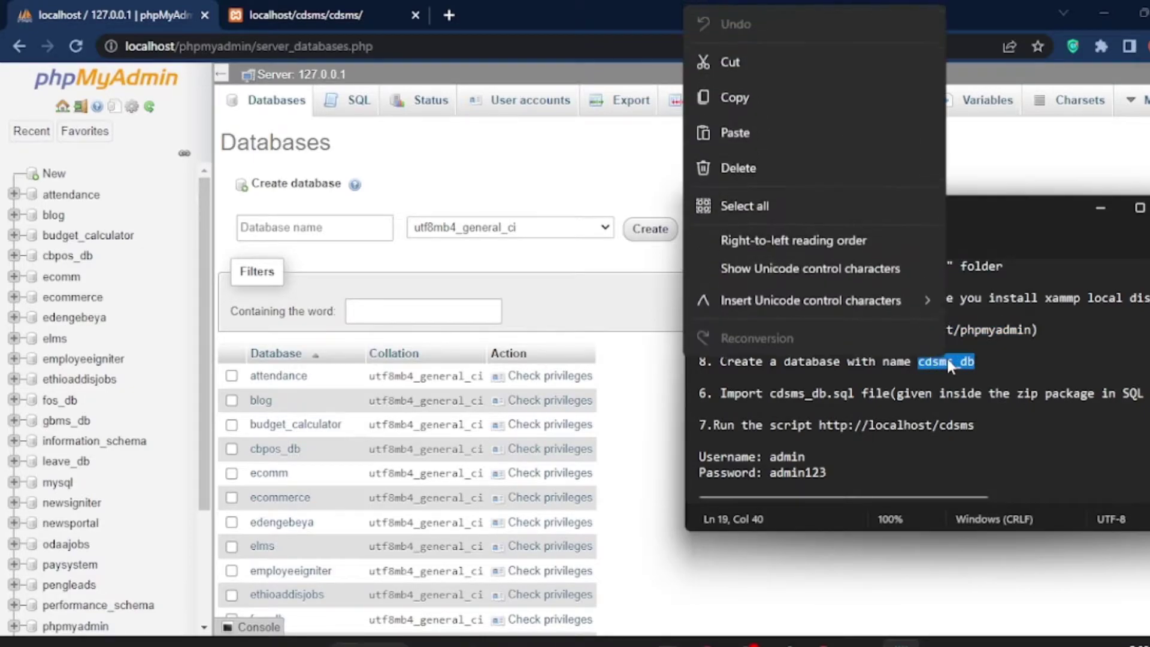
click(754, 97)
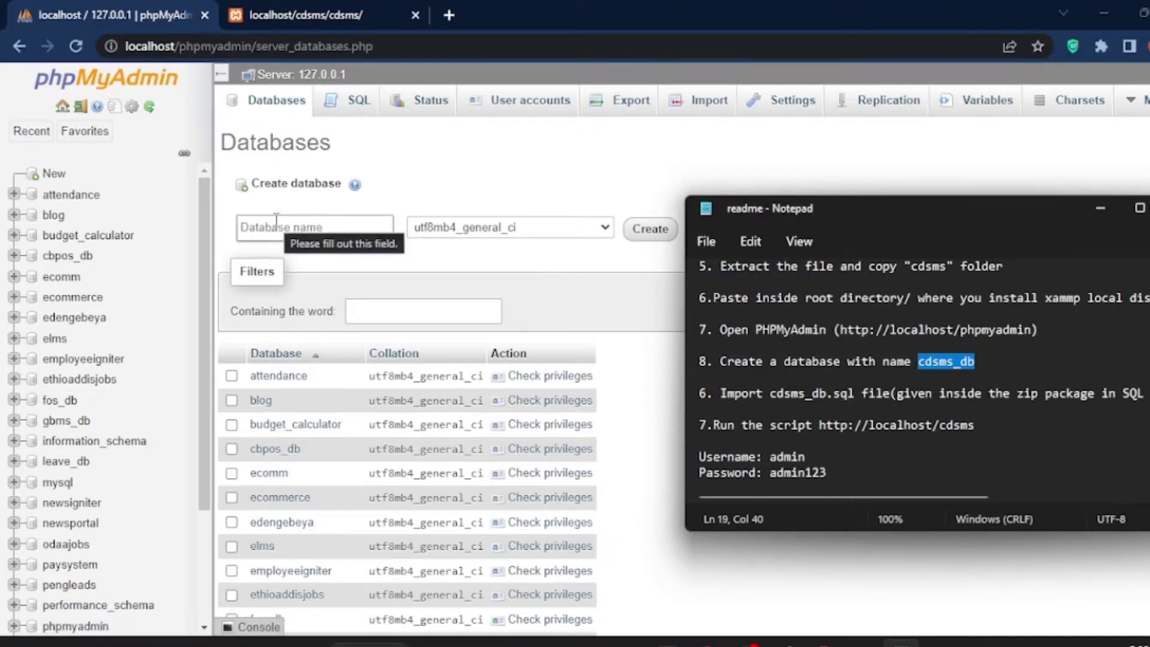
click(276, 227)
right_click(262, 231)
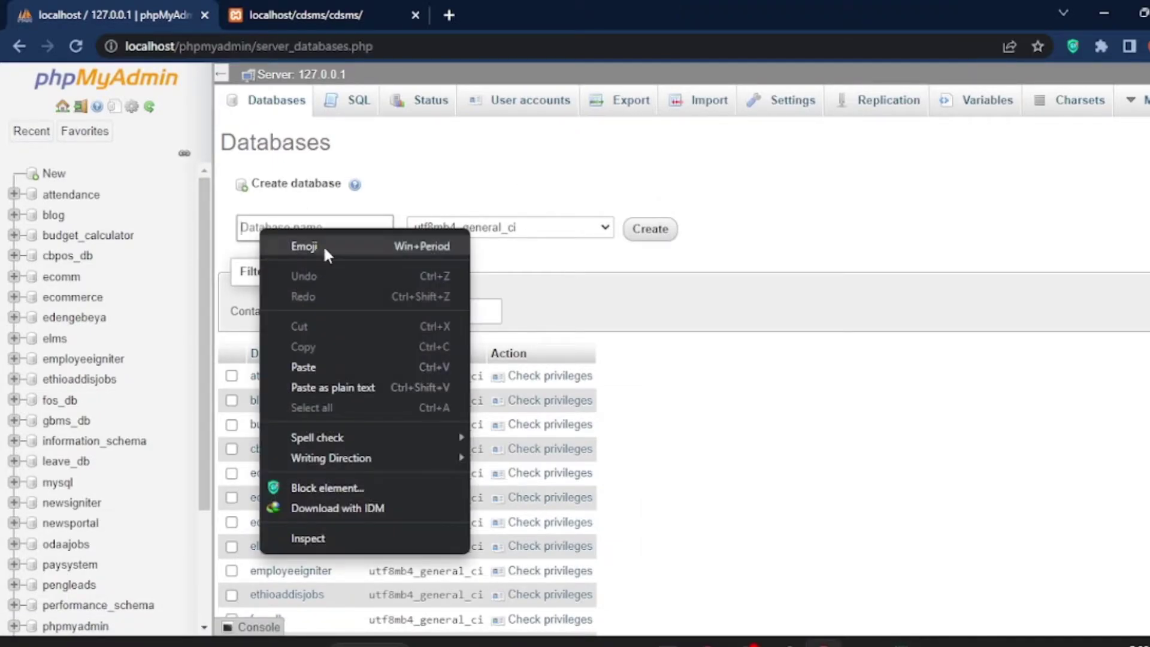
click(332, 368)
click(650, 230)
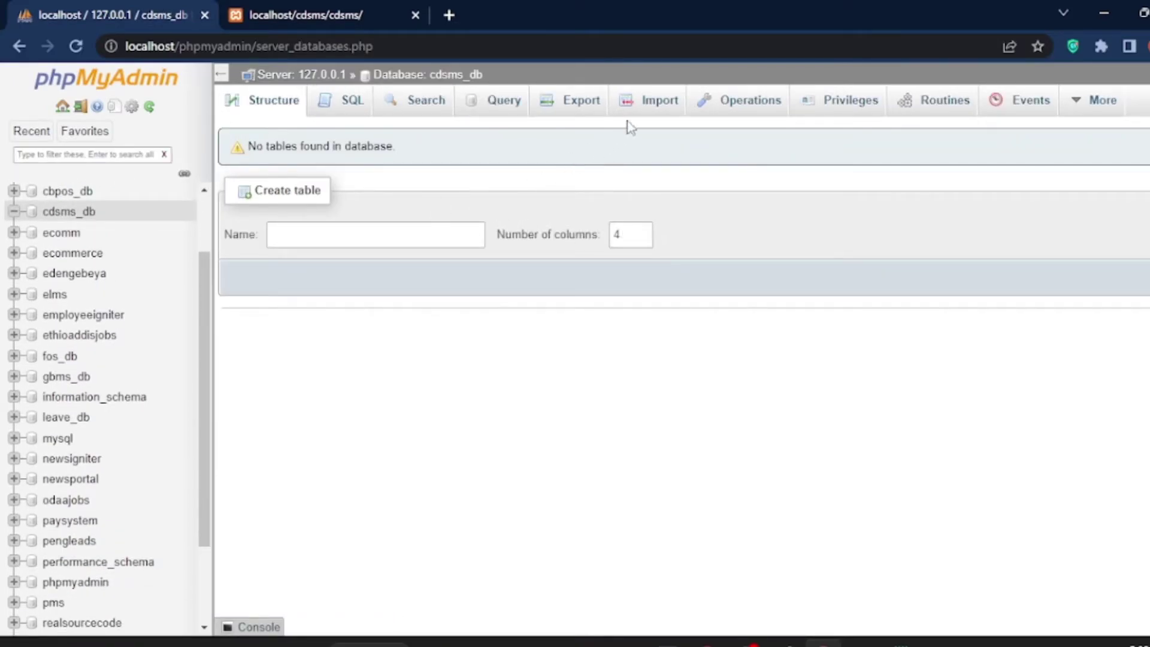
Step: Start an import into cdsms_db and browse the file picker to C:\xamp\htdocs
click(648, 113)
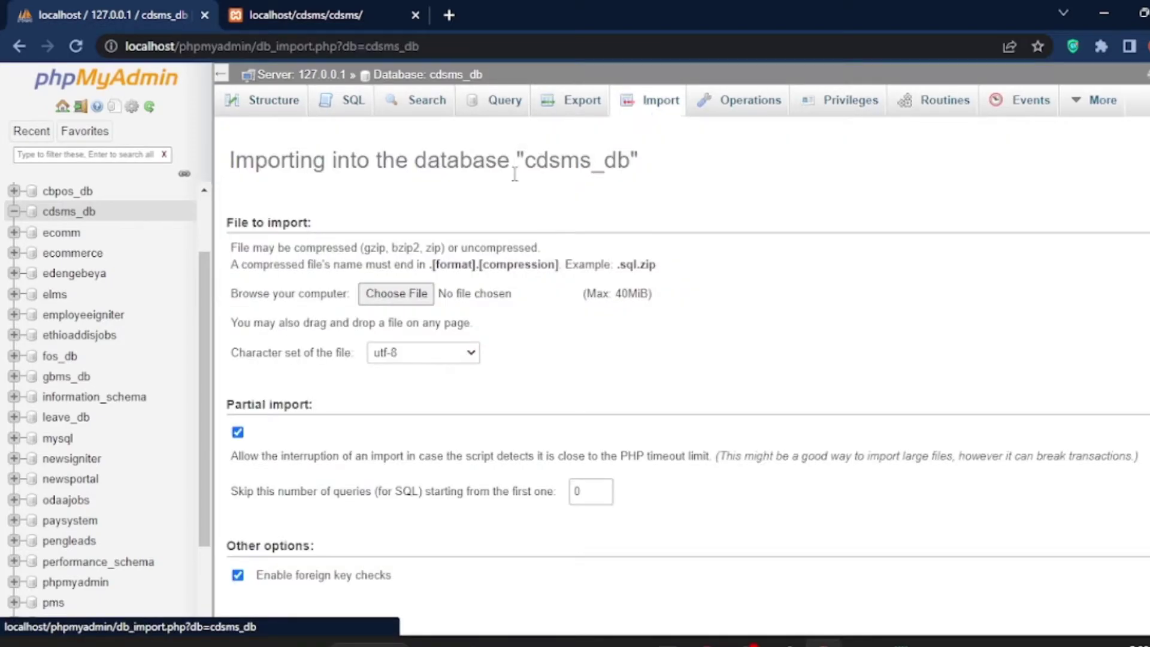
click(396, 292)
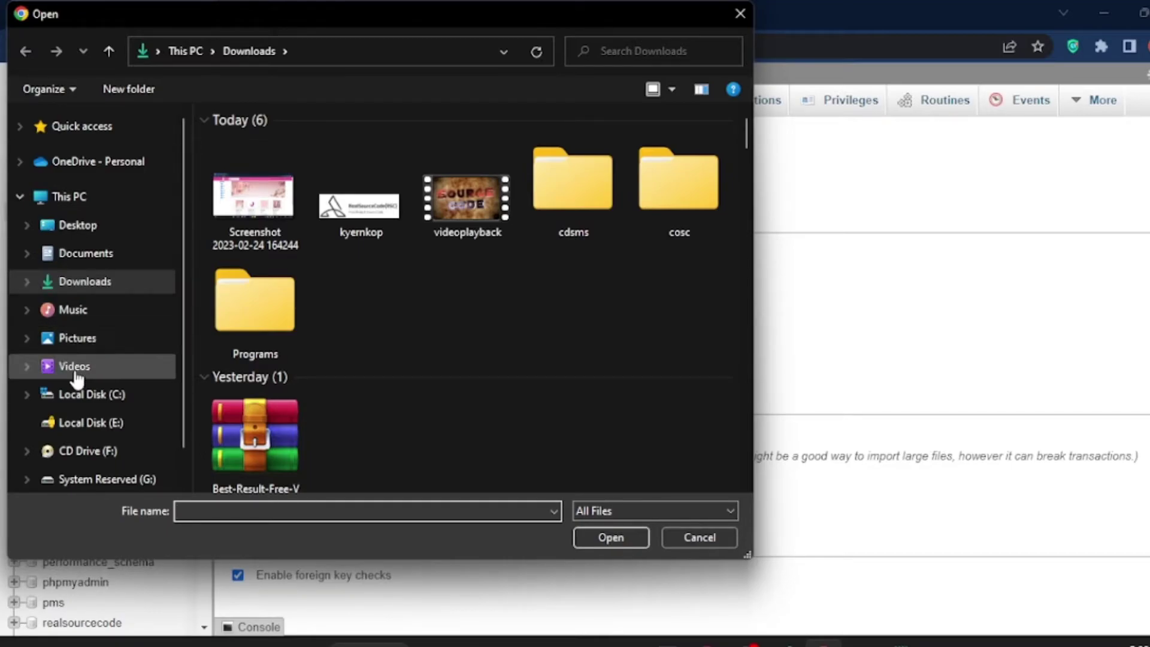
click(82, 401)
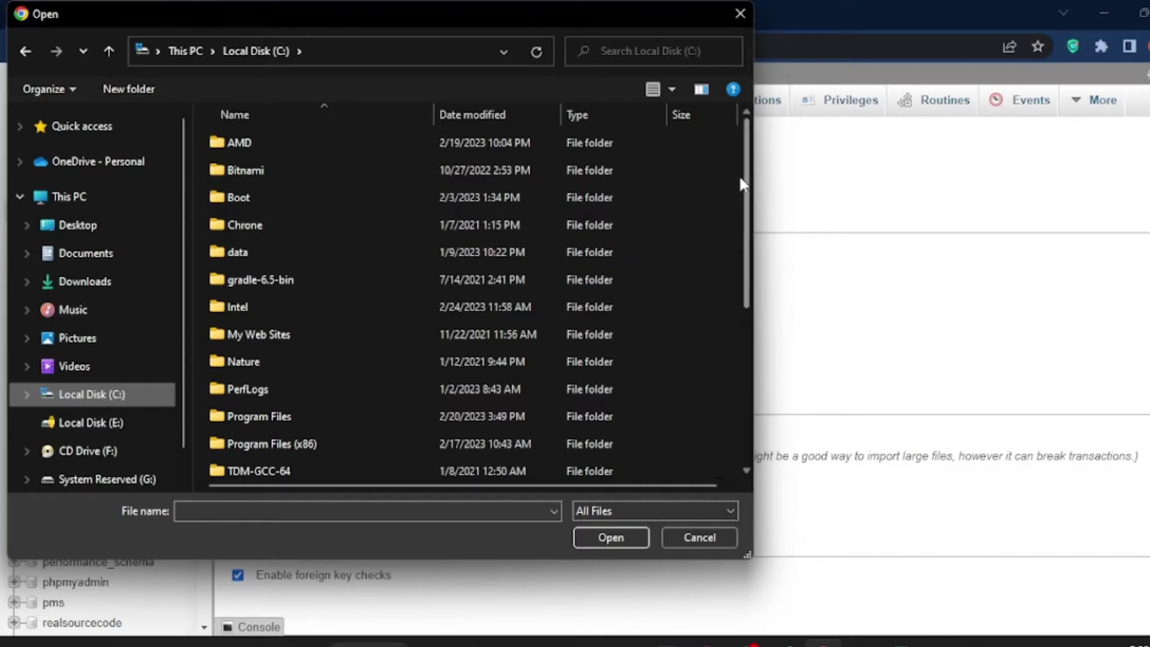
drag(746, 185, 751, 320)
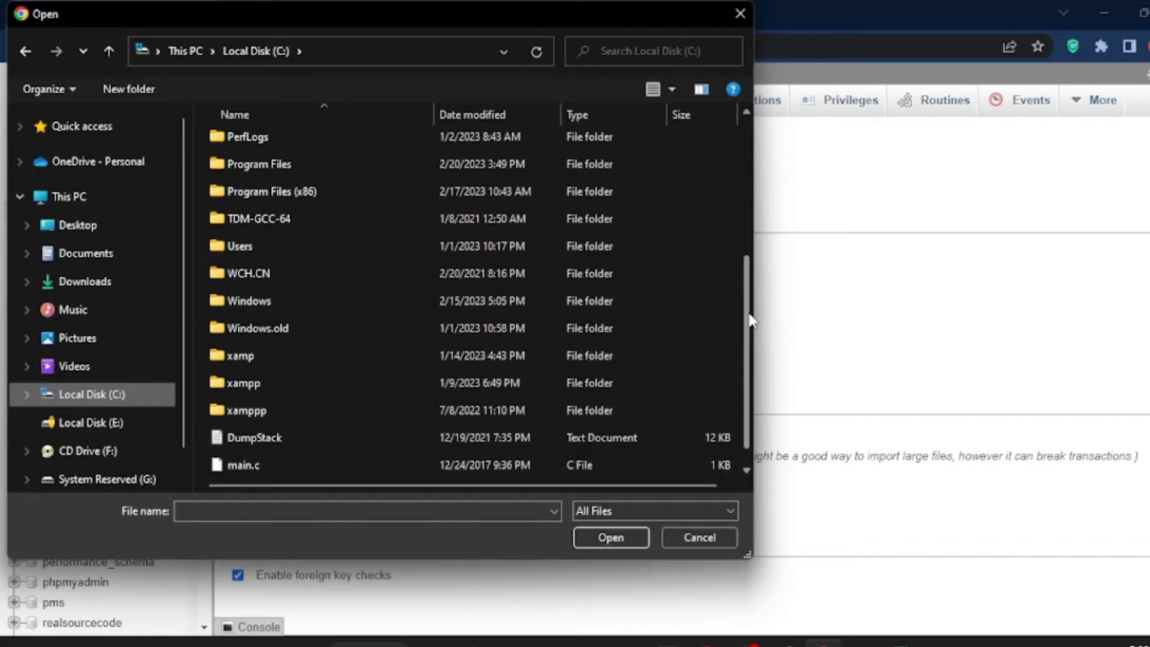
double_click(418, 355)
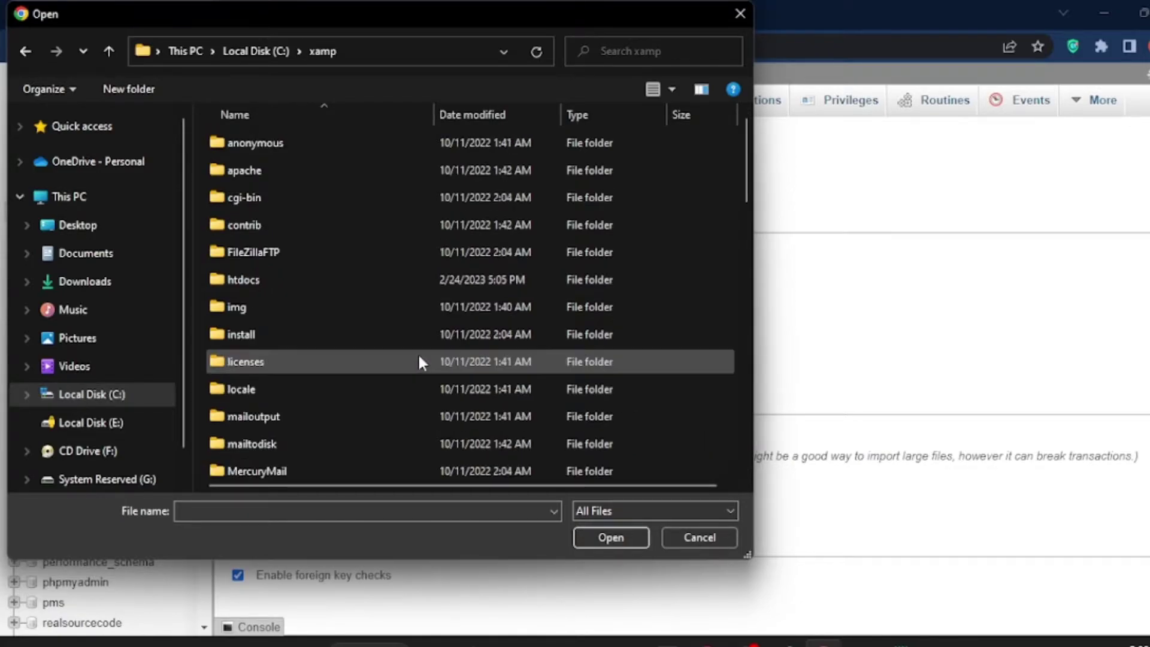
double_click(365, 278)
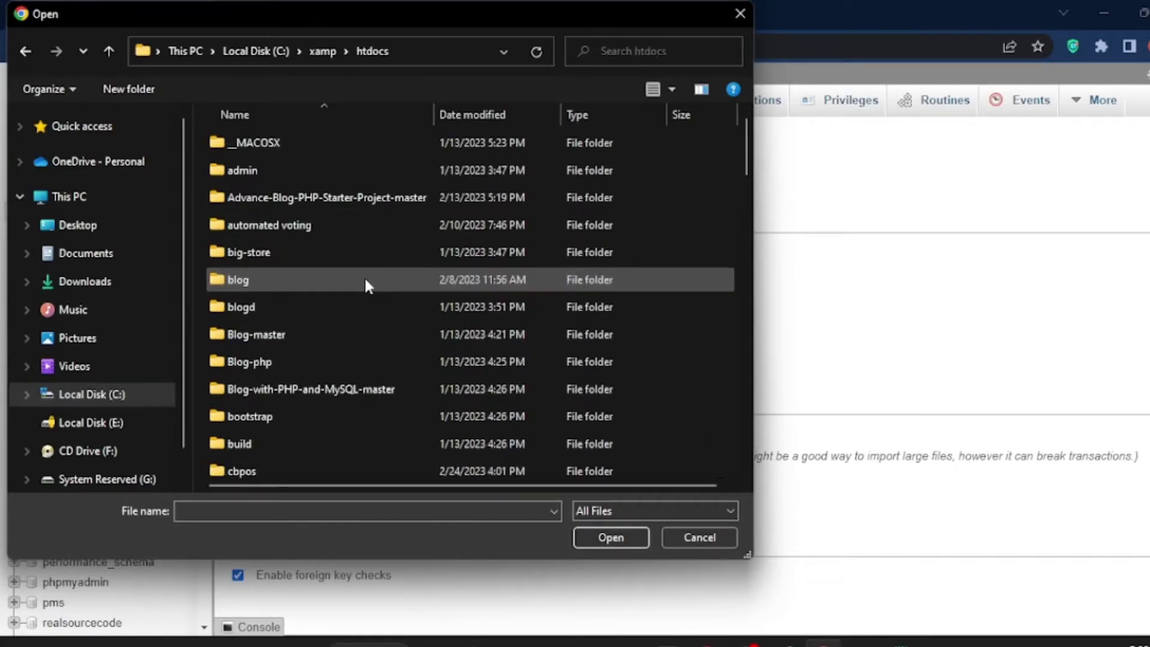
Step: Go into cdsms\cdsms\database and choose cdsms_db.sql as the import file
drag(741, 157, 742, 196)
double_click(334, 243)
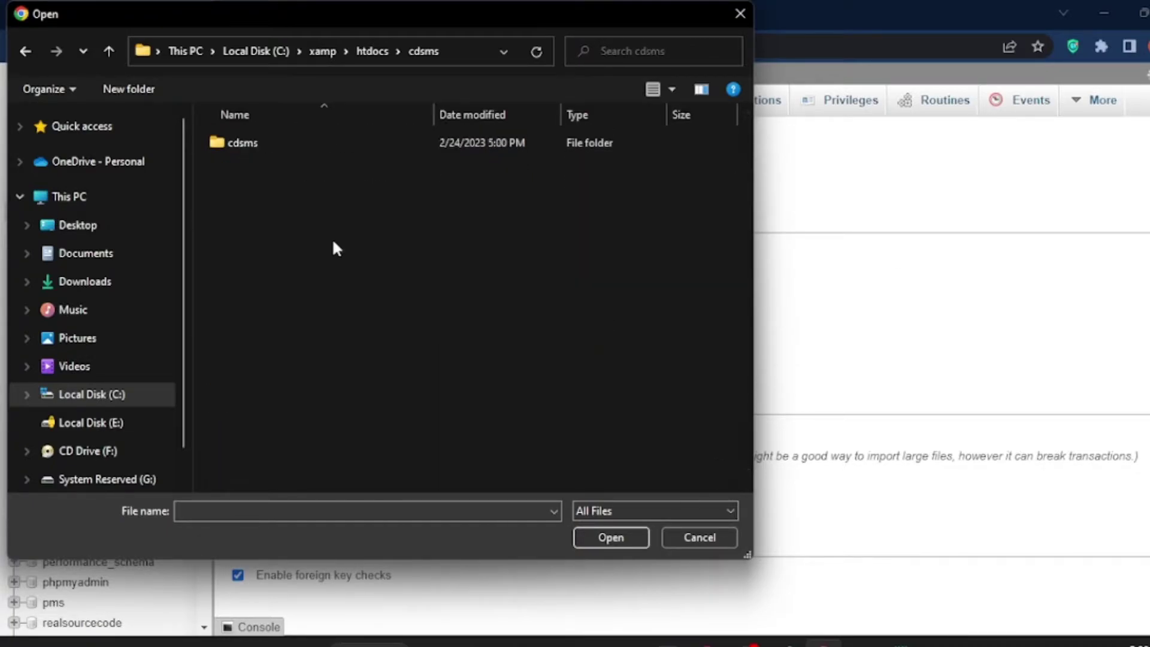
double_click(325, 146)
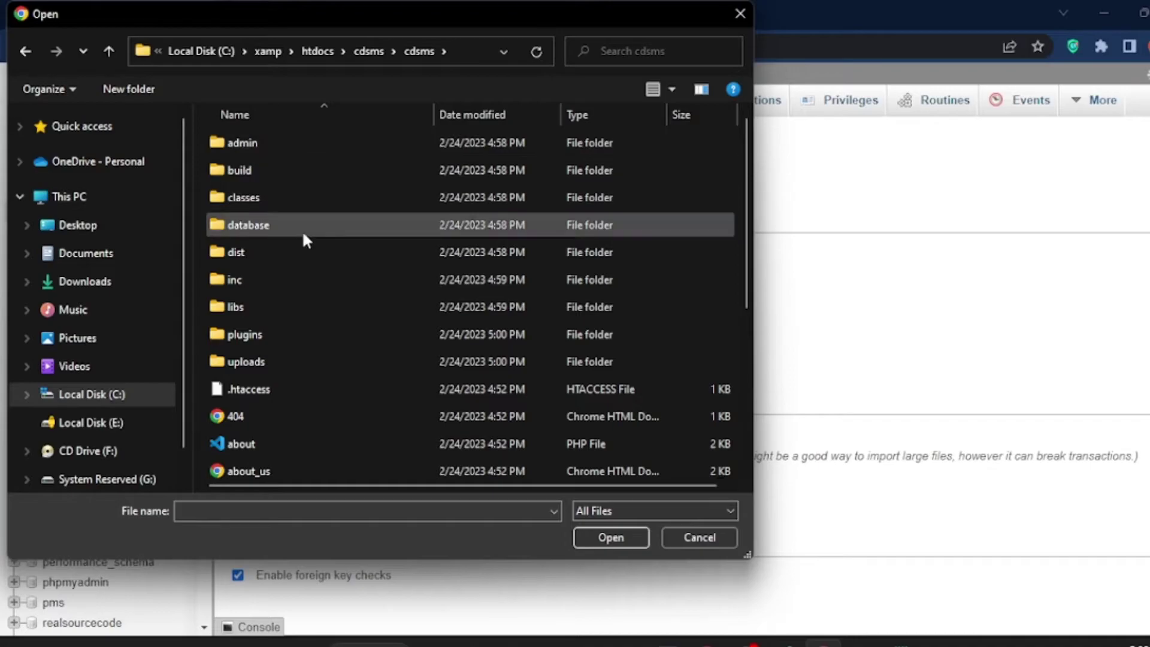
double_click(302, 231)
click(311, 150)
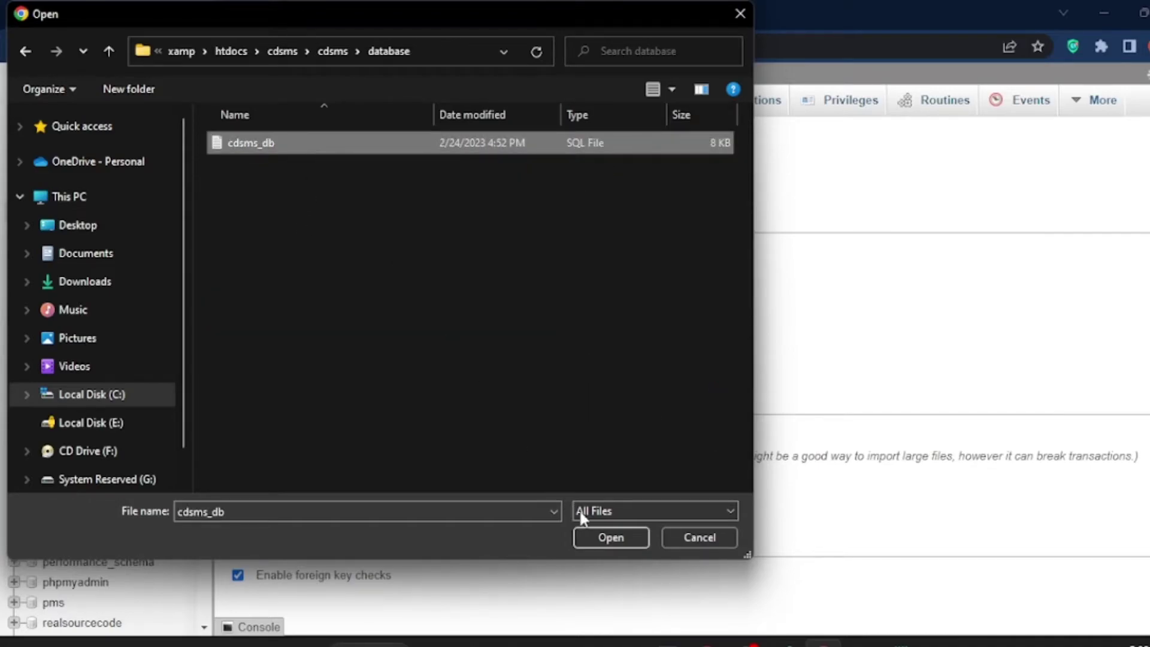
click(598, 535)
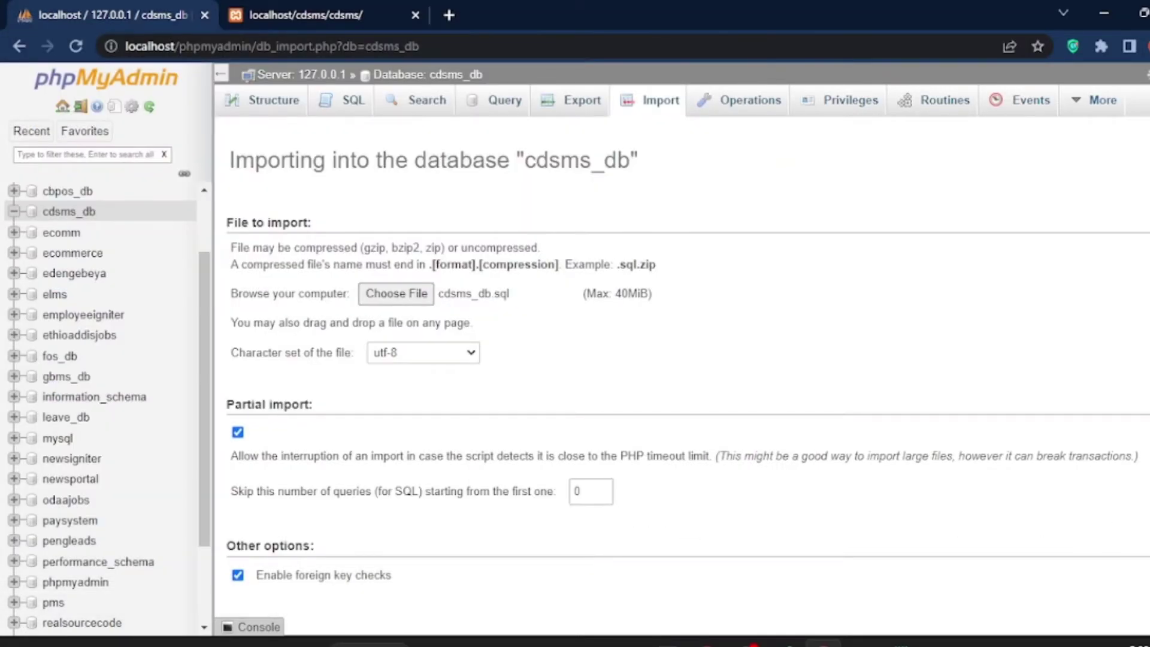
scroll(683, 359, down, 4)
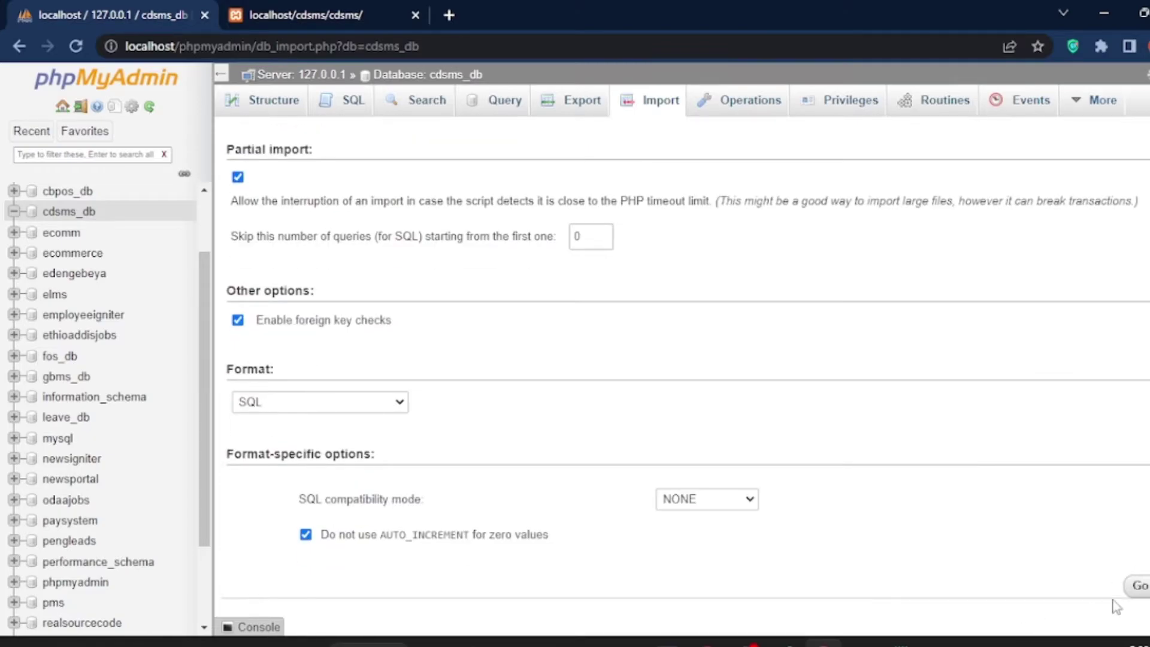
Step: Run the cdsms_db.sql import (32 queries), then switch to the other browser tab
click(1136, 593)
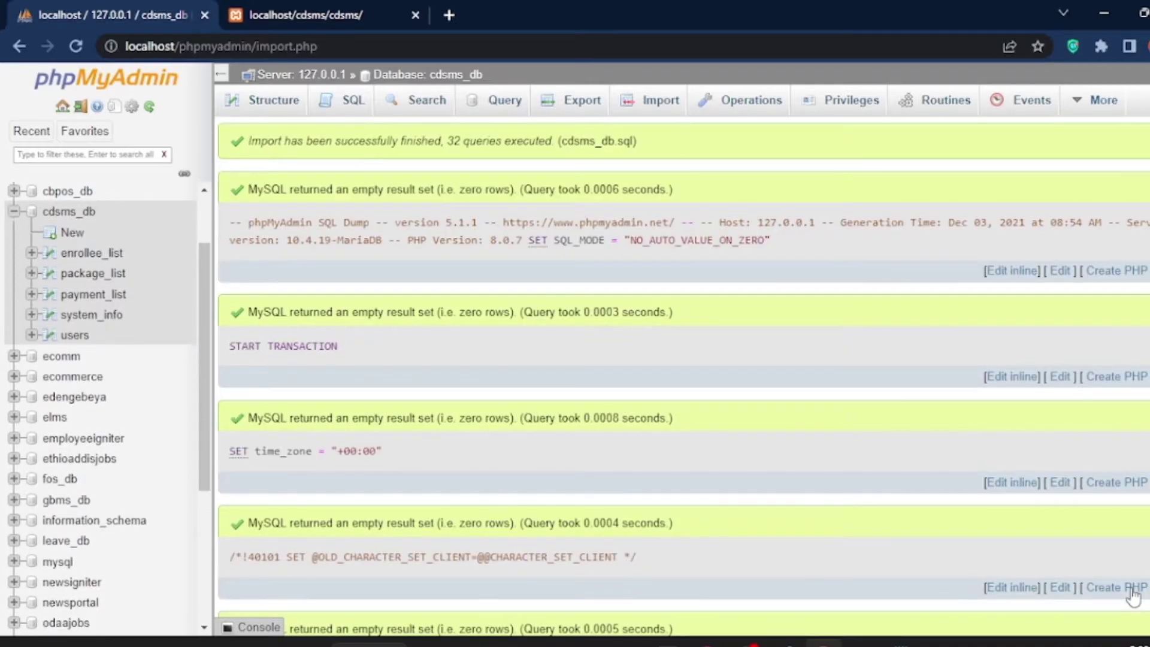
click(327, 15)
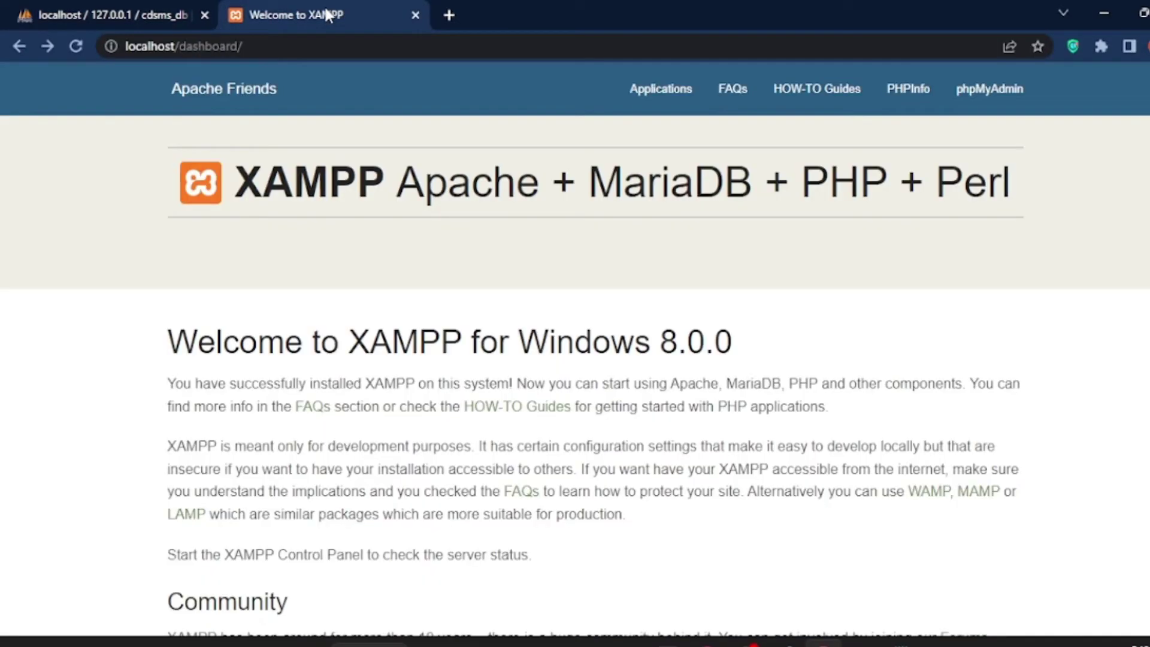
Step: Change the address from 'dashboard' to localhost/cdsms/ and scroll through the loaded home page
double_click(218, 47)
text(cdsms)
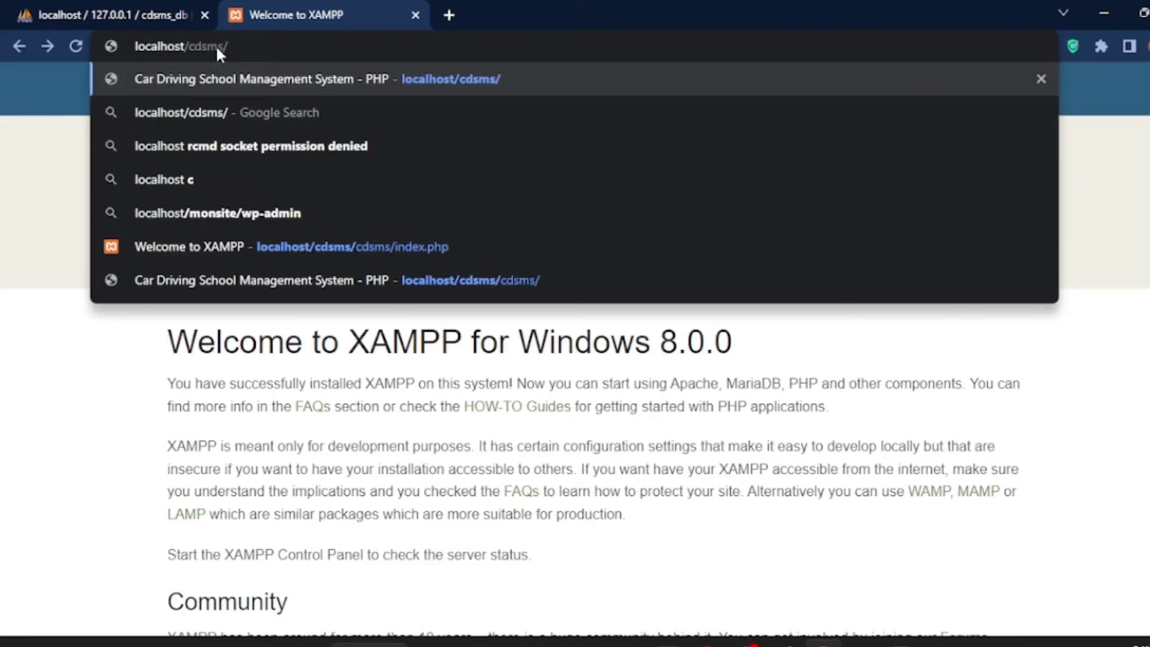
key(Return)
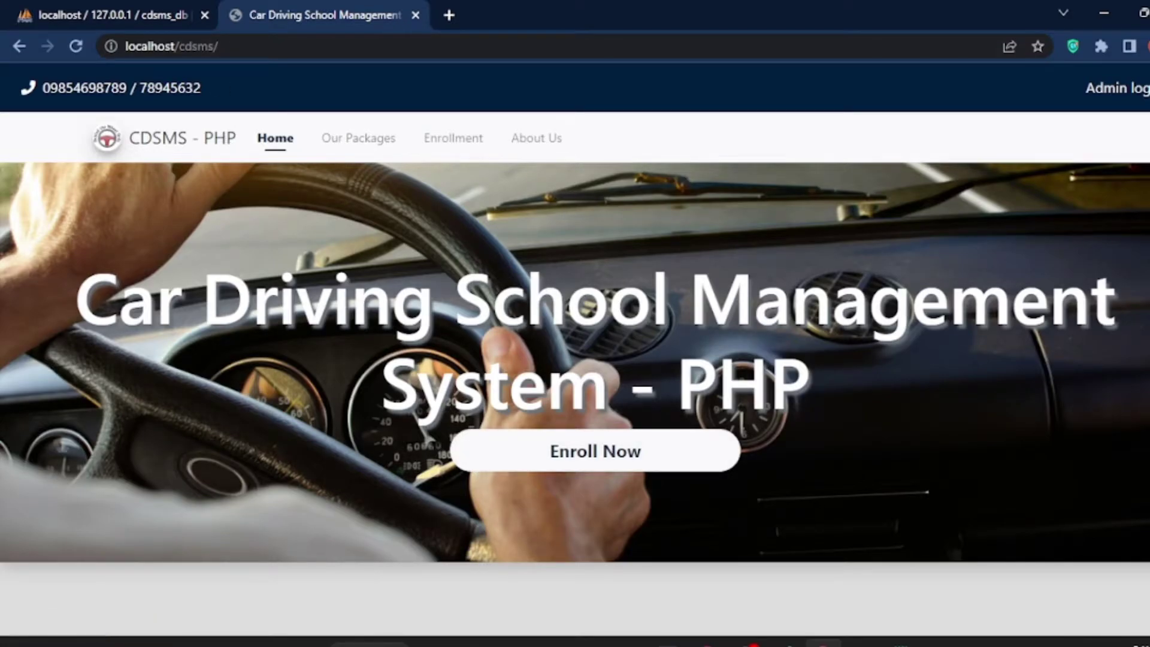
scroll(488, 469, down, 3)
scroll(575, 399, down, 3)
scroll(575, 399, up, 3)
scroll(575, 399, down, 5)
scroll(575, 399, up, 6)
scroll(575, 399, up, 3)
Step: On the enrollment form, enter the enrollee's first, middle and last names
click(616, 467)
click(163, 330)
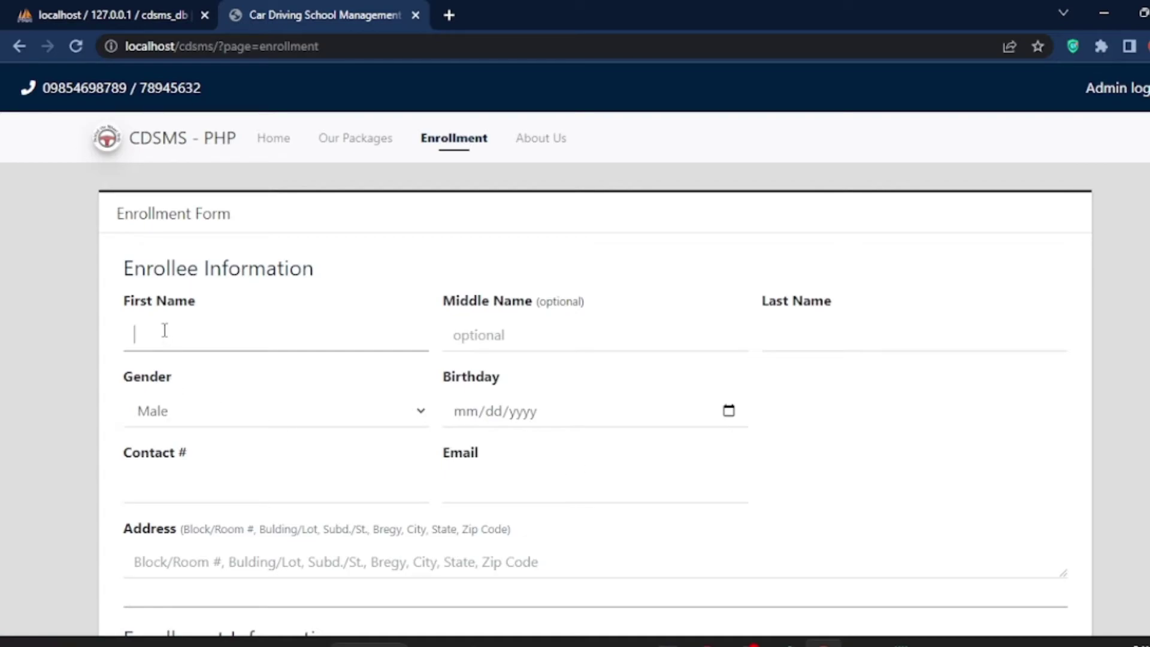
text(to)
key(BackSpace)
text(op)
click(495, 340)
text(source)
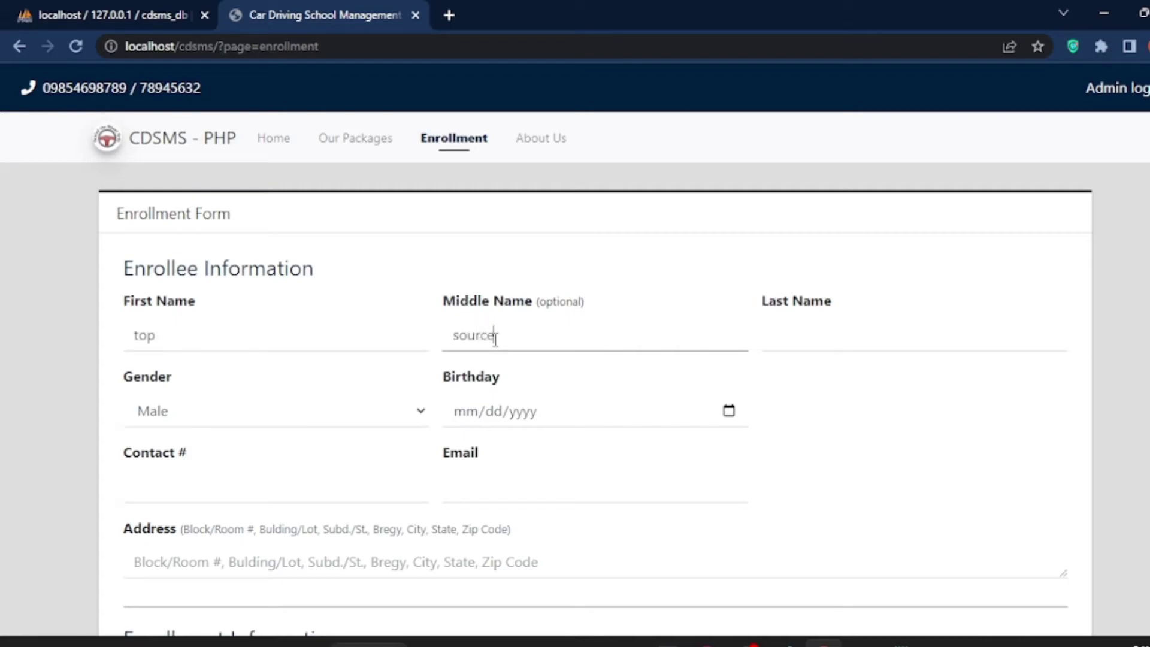
click(809, 339)
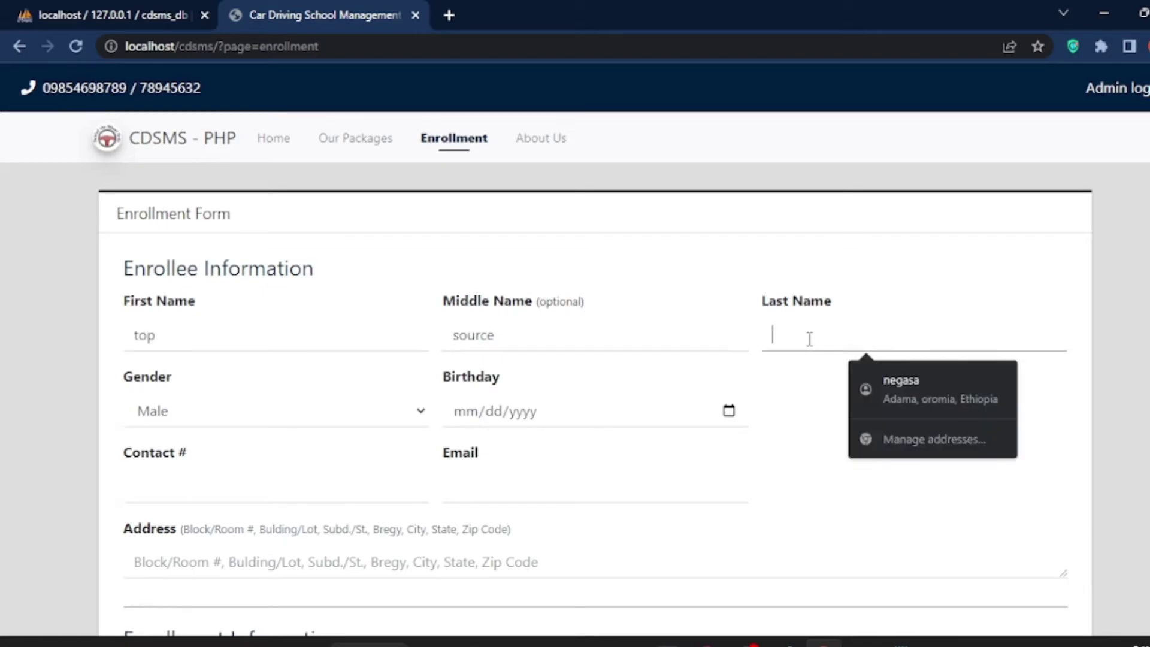
text(code)
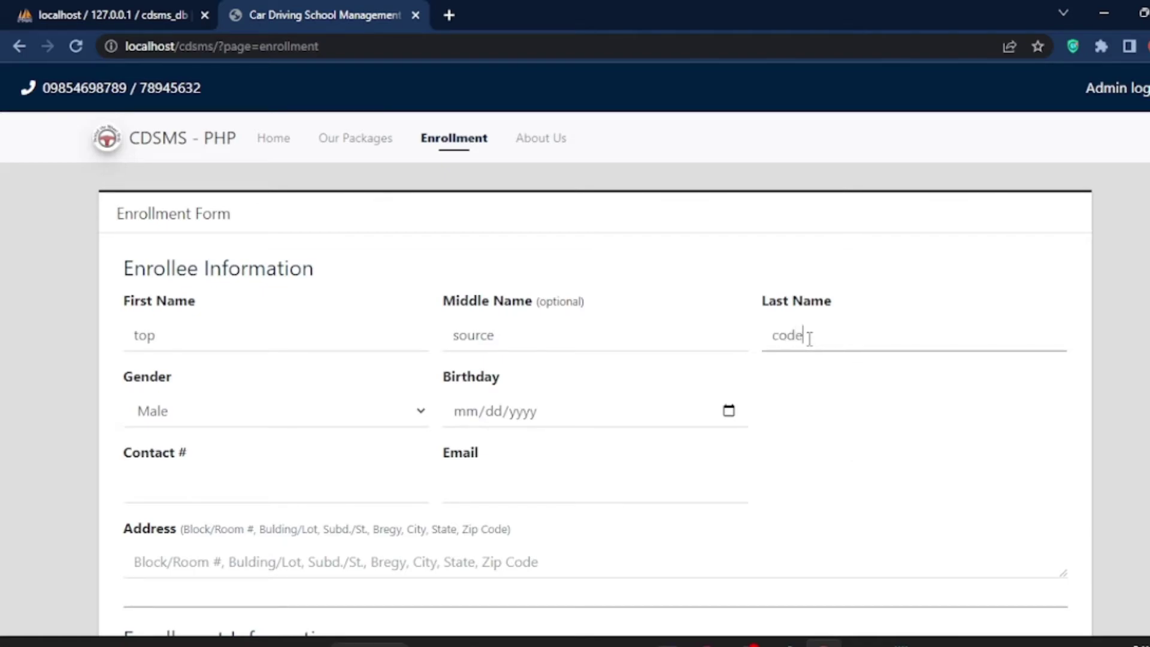
click(234, 410)
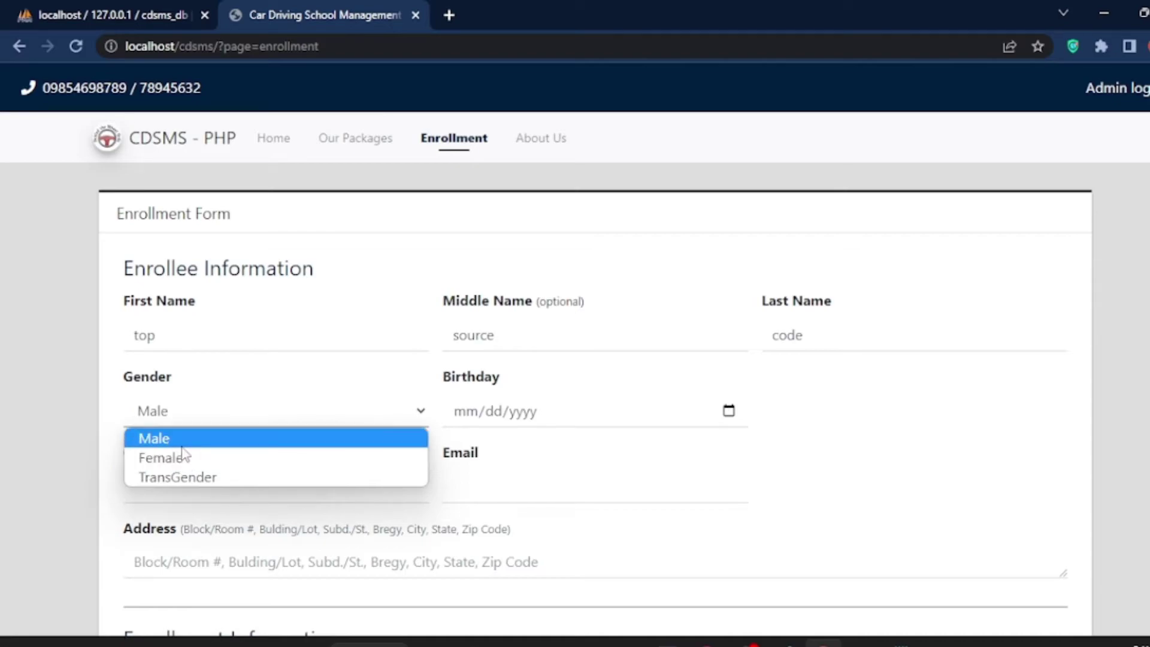
key(Return)
click(501, 417)
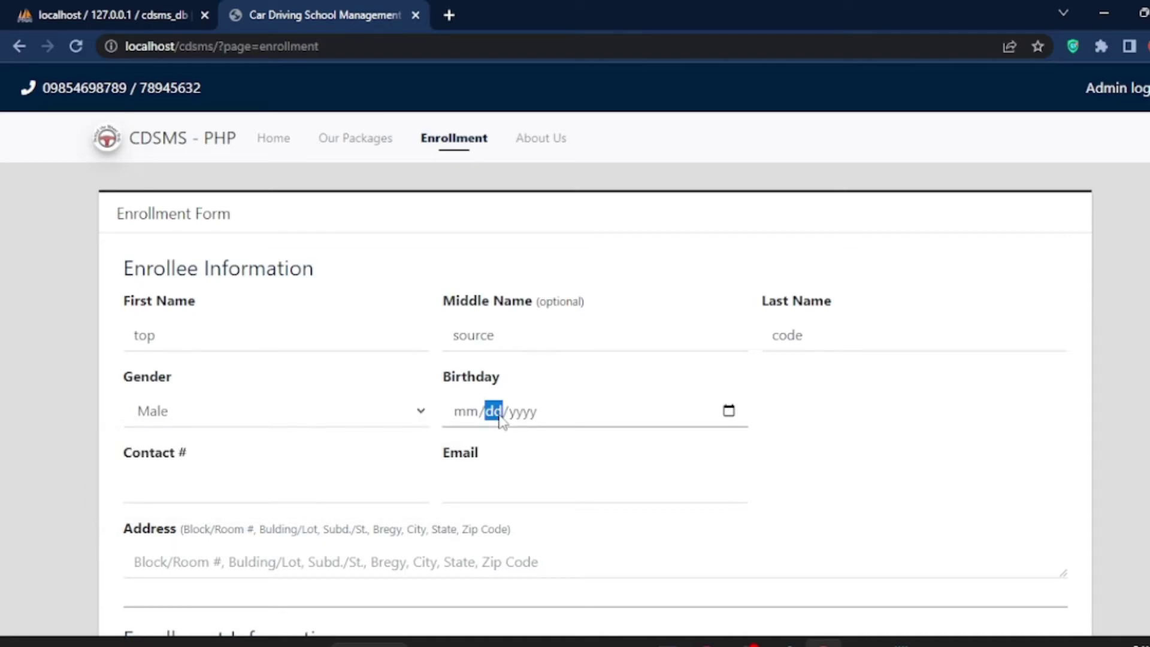
click(467, 413)
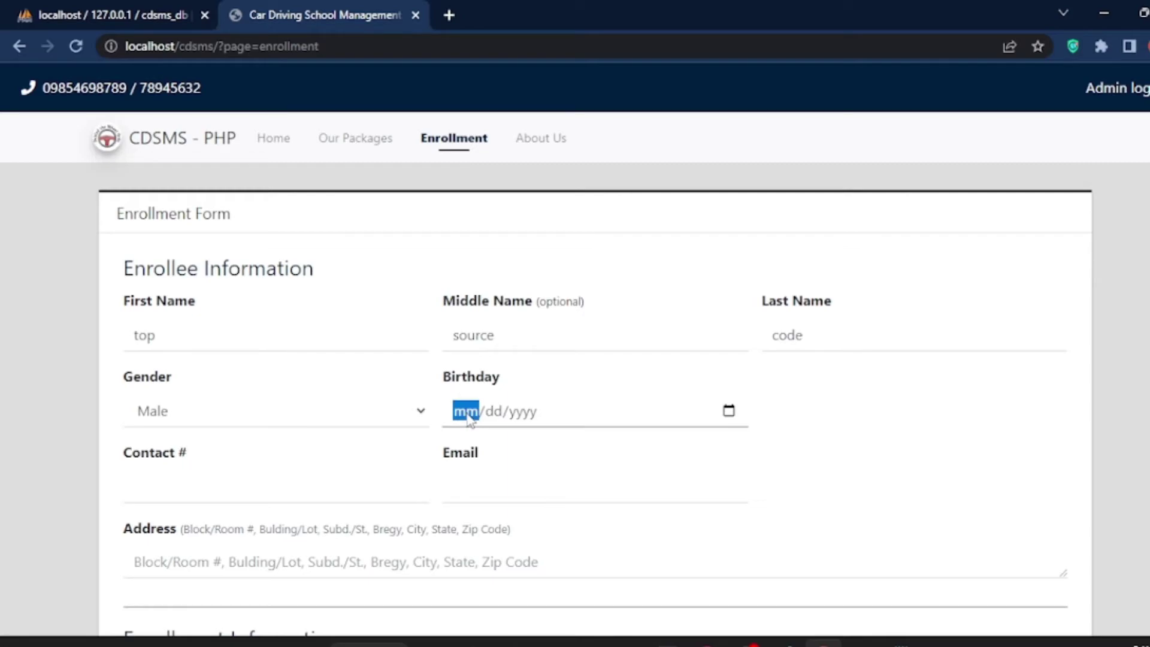
text(09/)
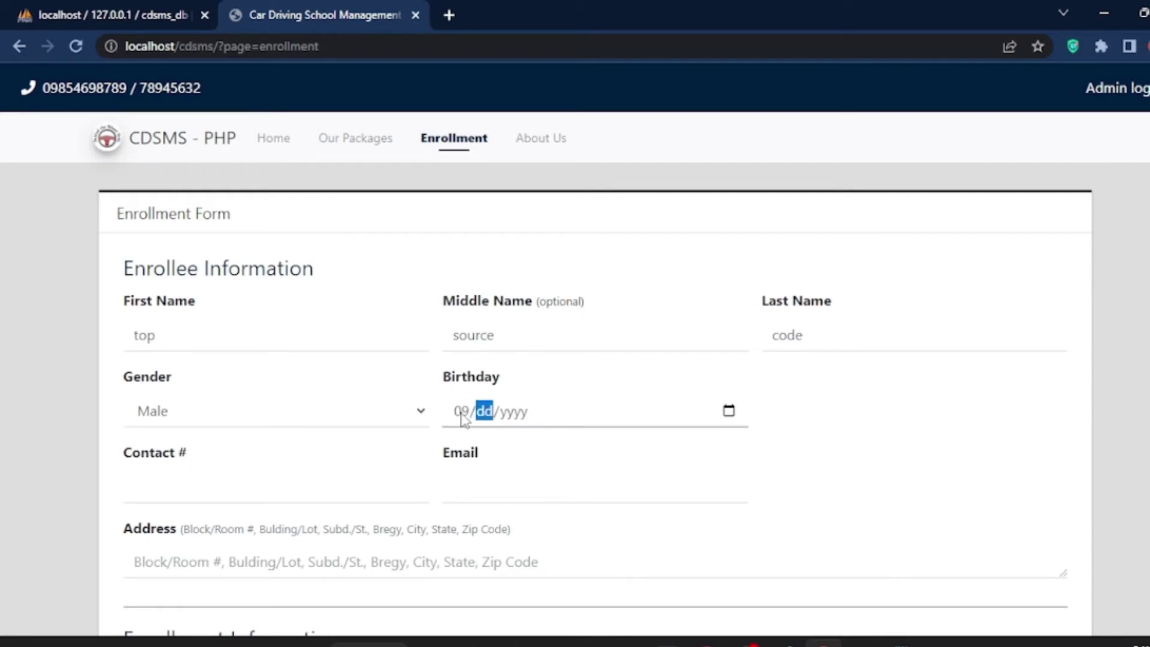
text(12/)
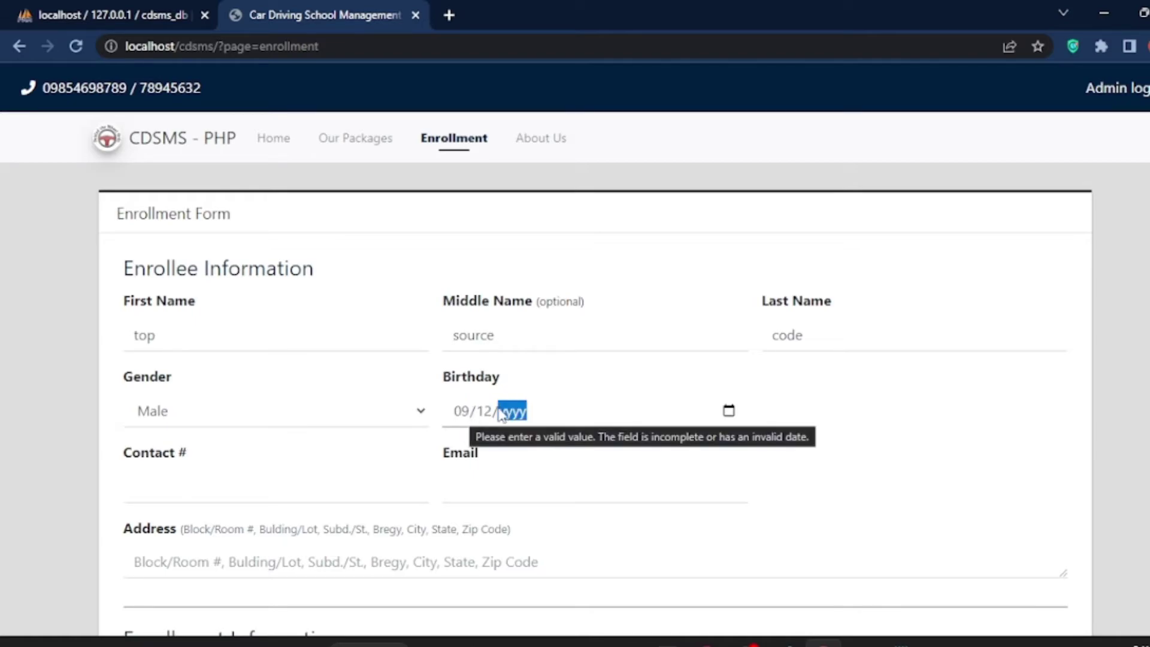
text(1099)
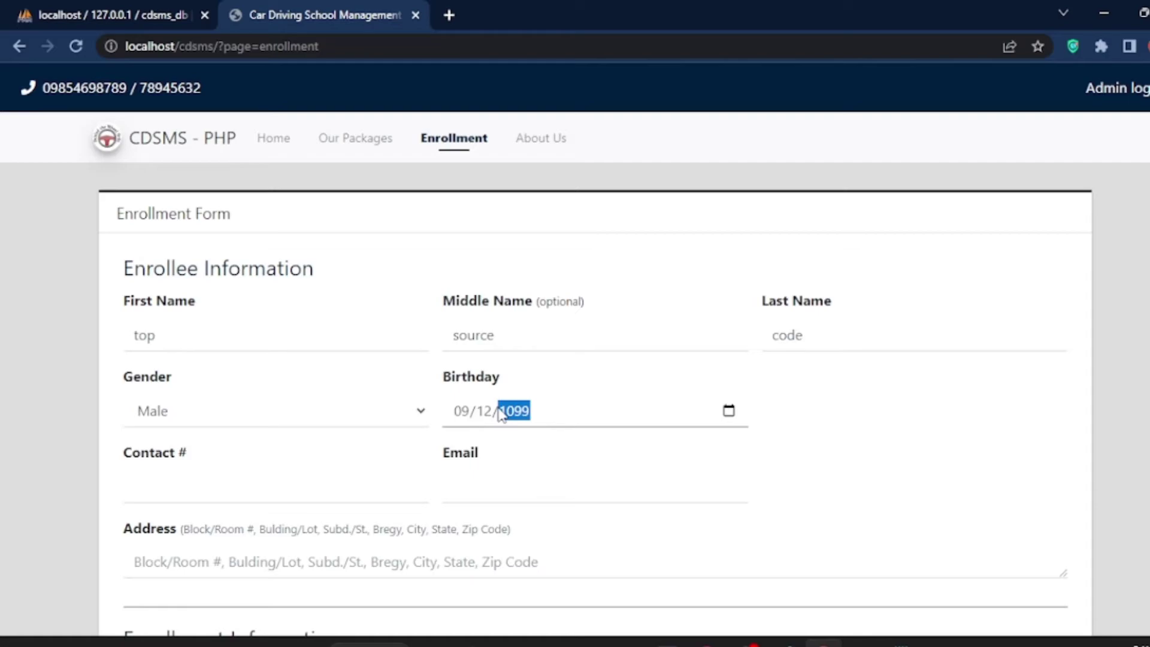
key(BackSpace)
text(219020)
key(BackSpace)
text(20202000)
Step: Enter the enrollee's contact number, e-mail address and home address
click(510, 457)
click(144, 496)
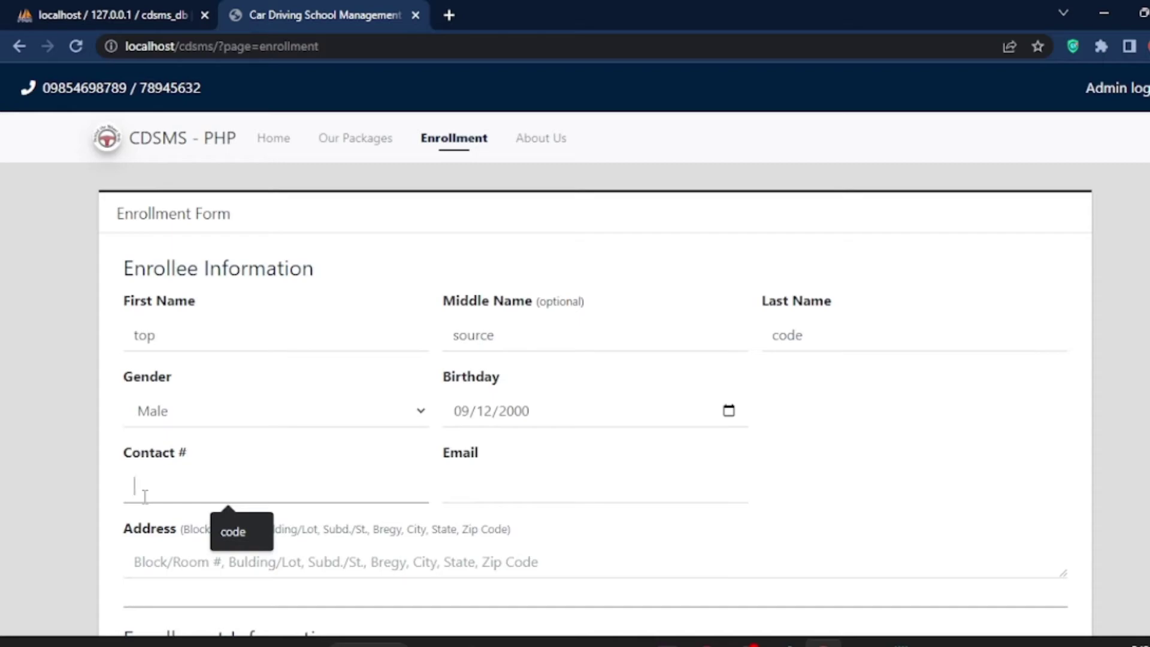
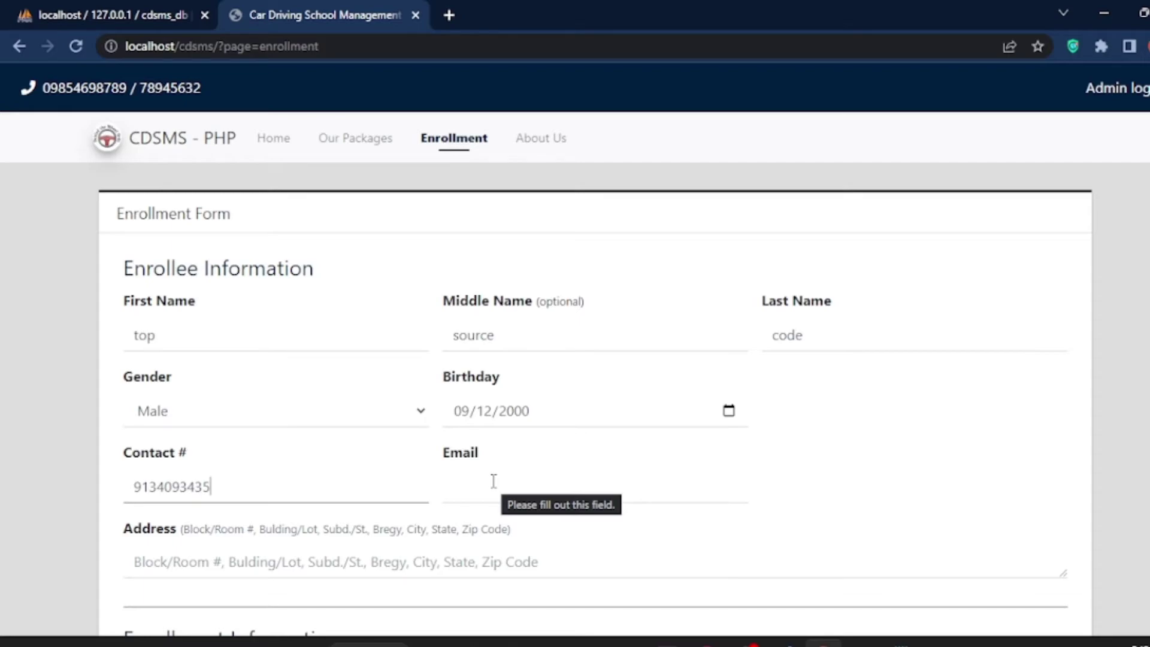
click(501, 489)
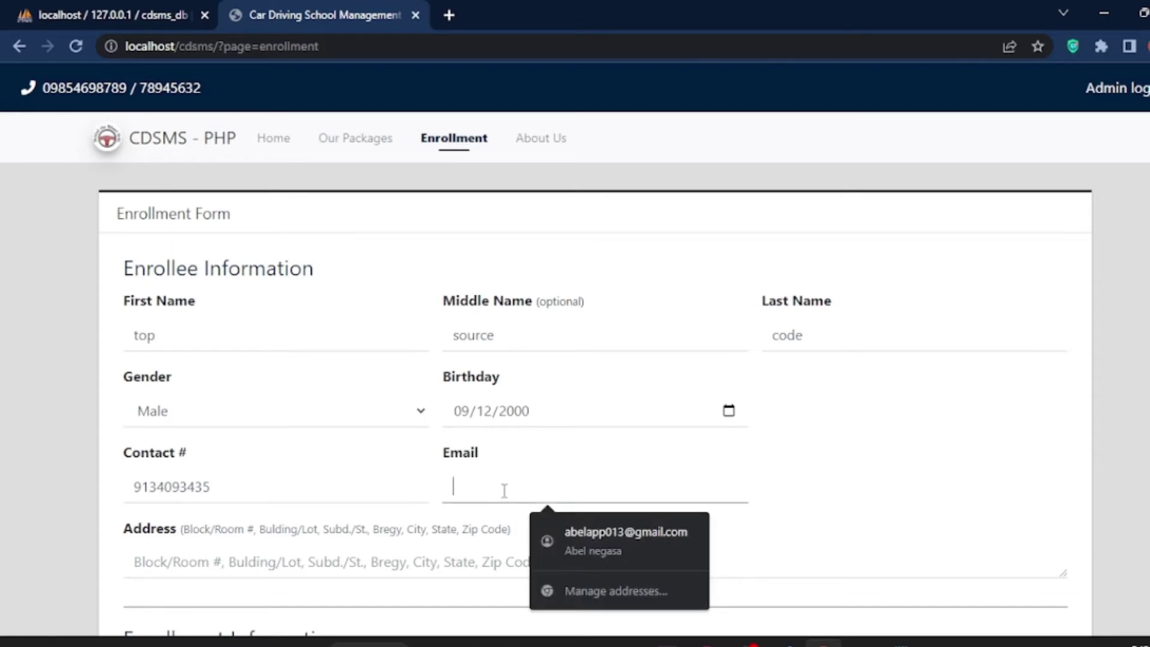
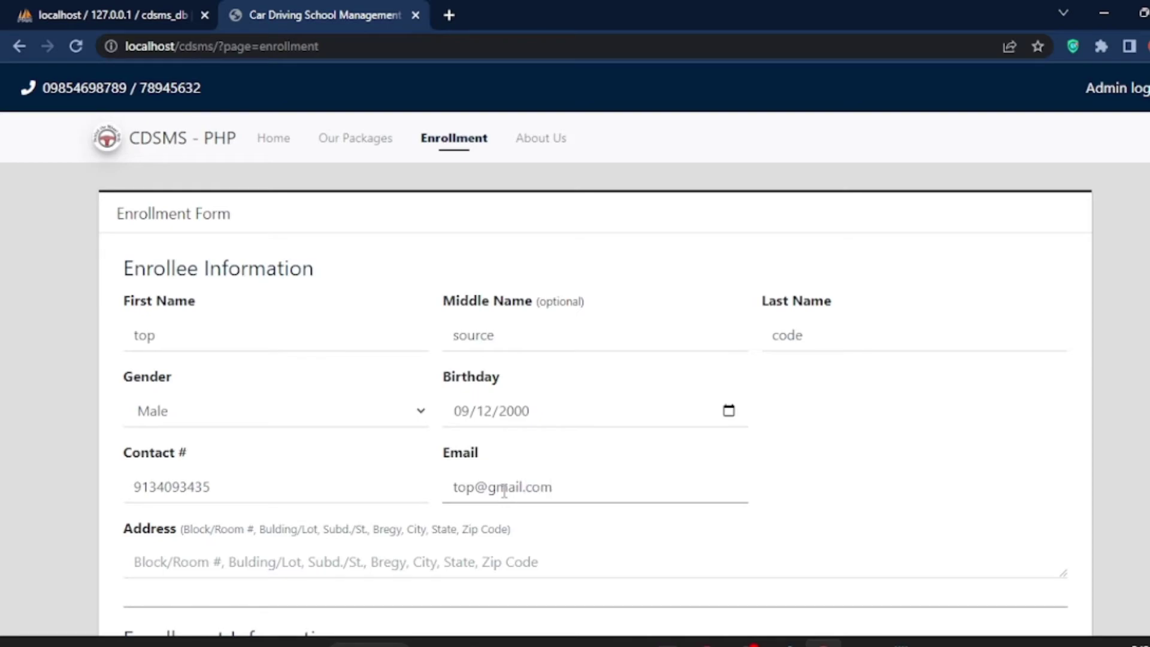
scroll(375, 513, down, 1)
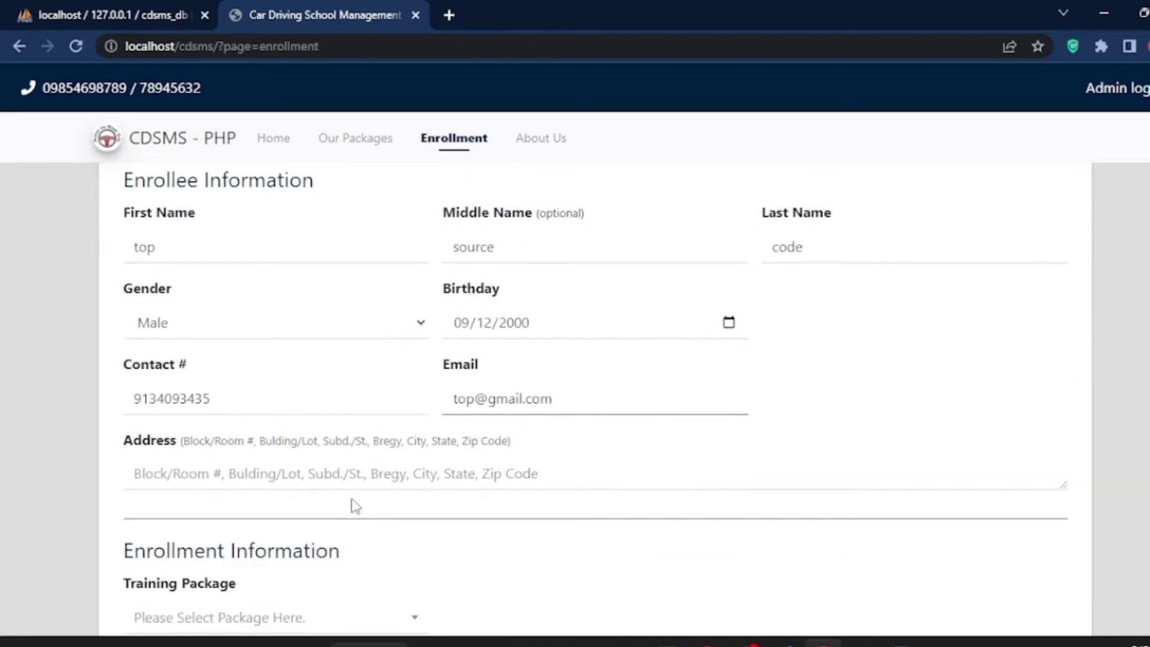
click(258, 479)
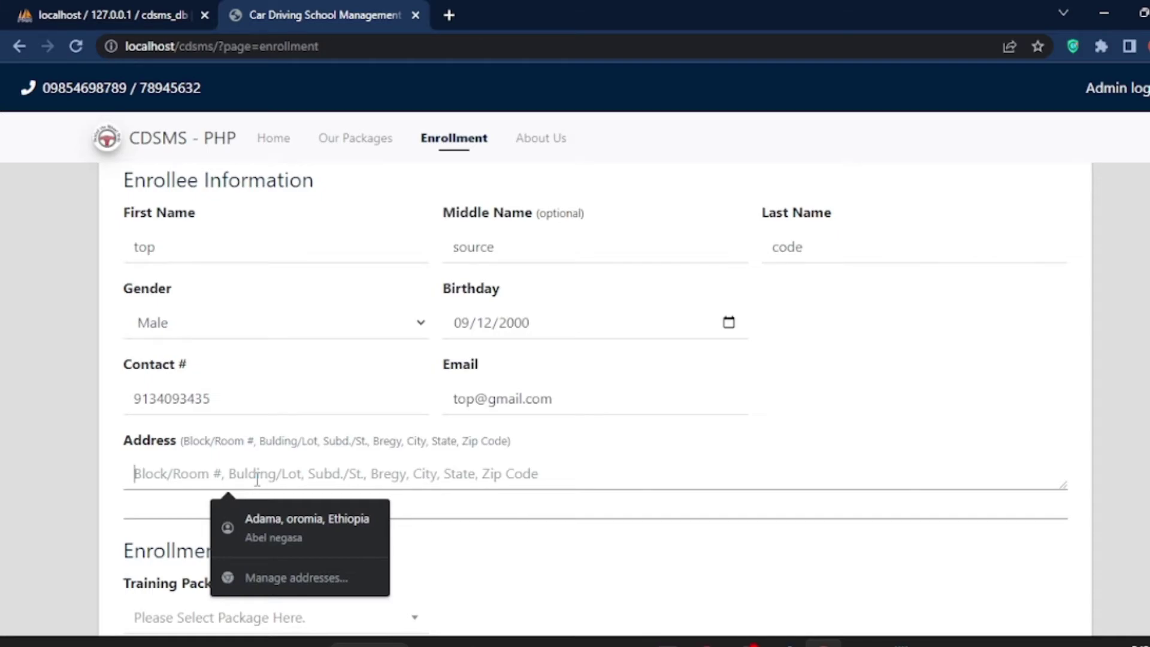
text(32)
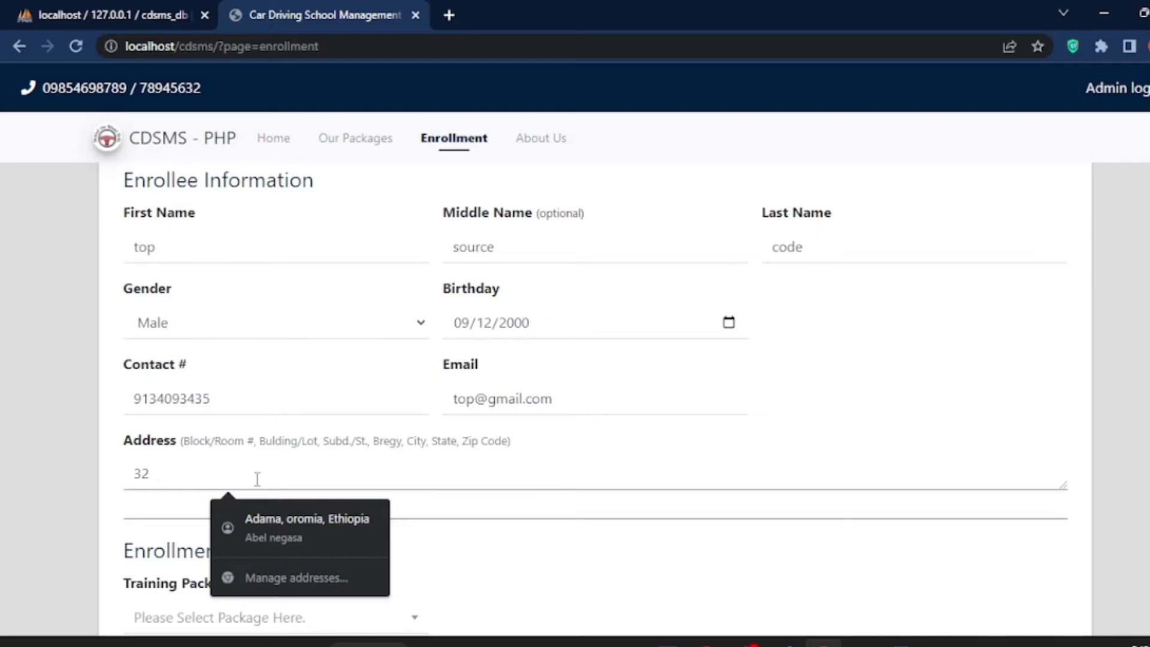
text(,563,778)
Step: Select Automatic Car Training as the training package
click(688, 453)
scroll(398, 586, down, 2)
click(321, 540)
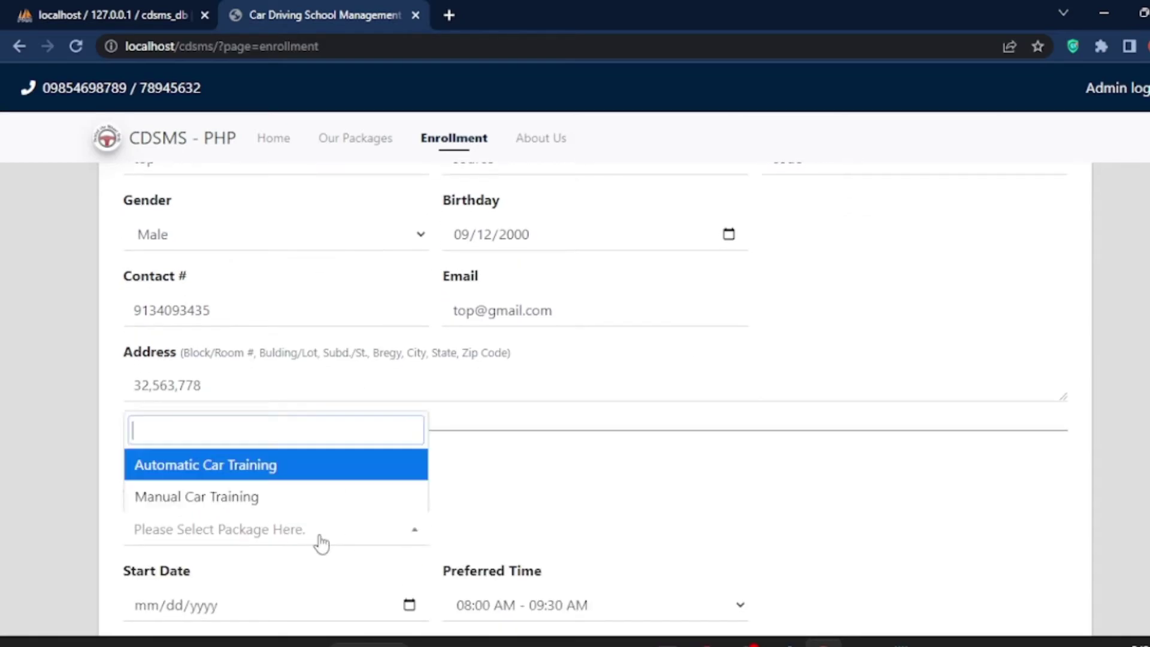
click(198, 466)
scroll(204, 491, down, 4)
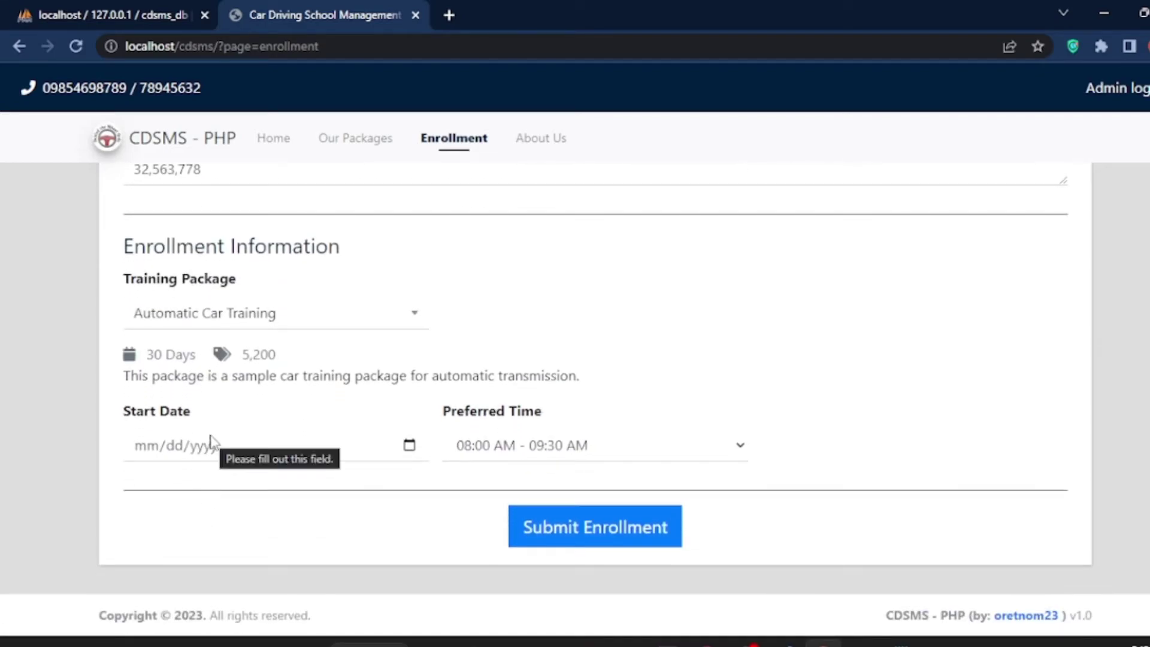
Step: Set start date 09/01/2023, pick the 02:00 PM - 03:30 PM slot, and submit the enrollment
click(148, 449)
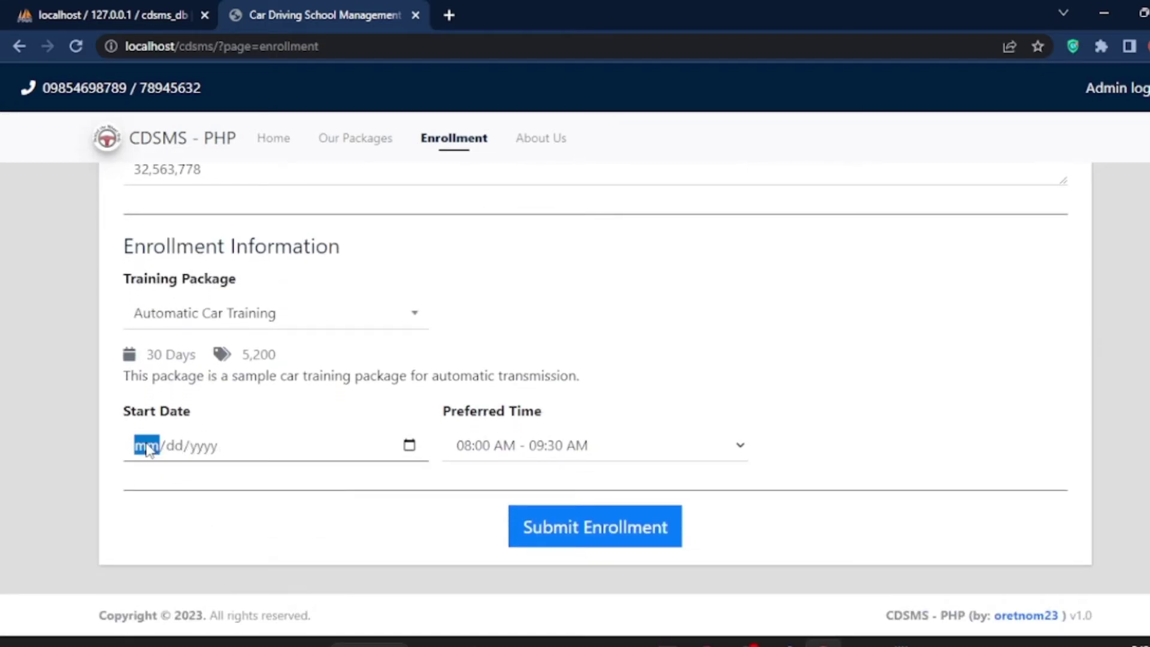
text(09/0)
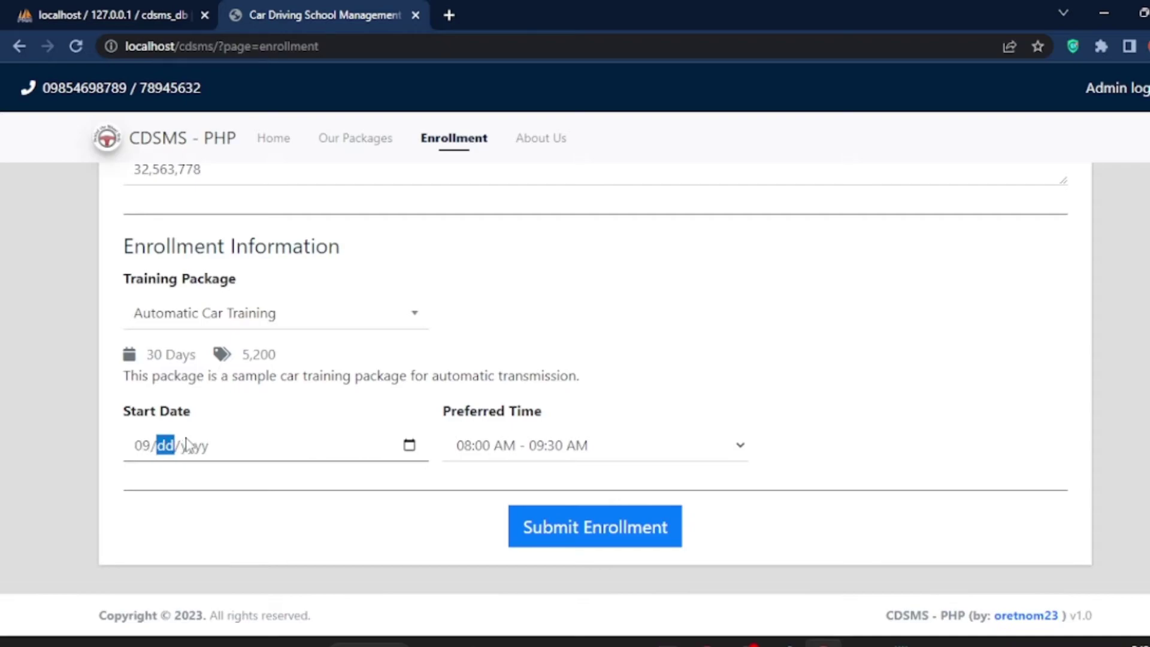
text(1)
click(194, 451)
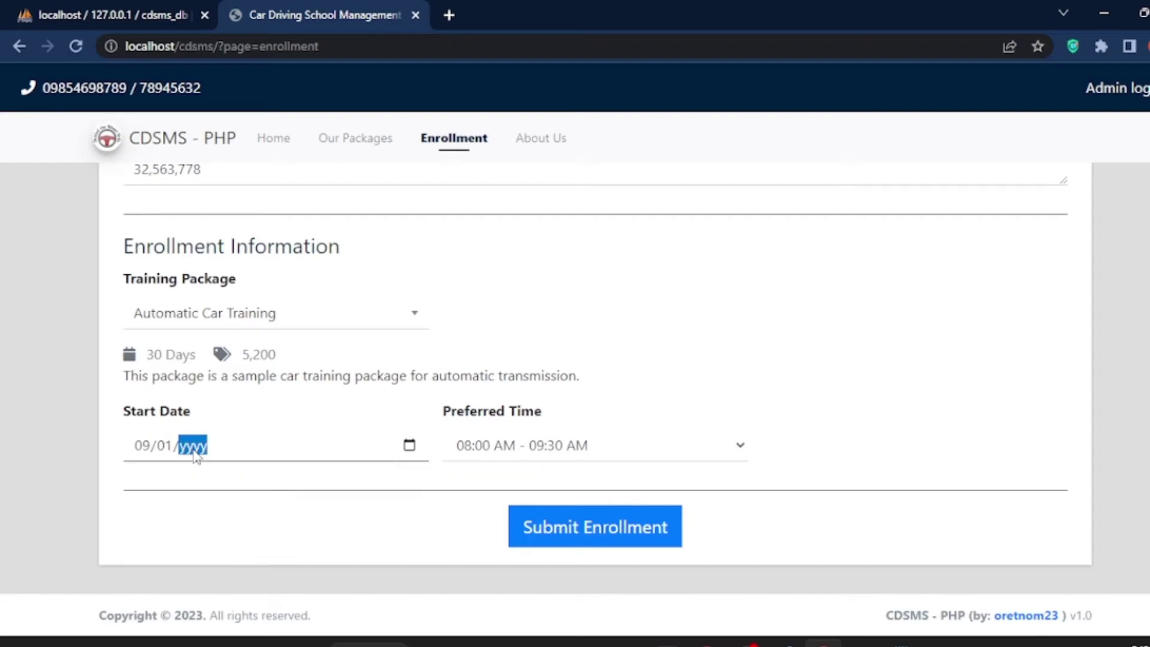
text(2023)
click(470, 450)
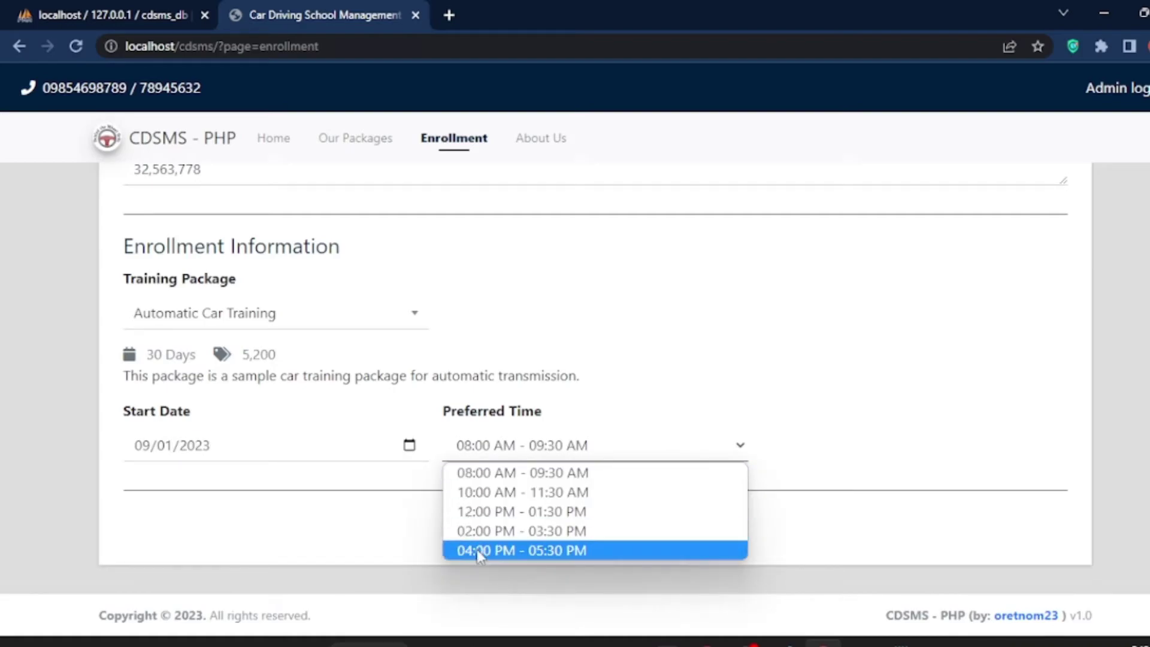
click(476, 531)
click(617, 530)
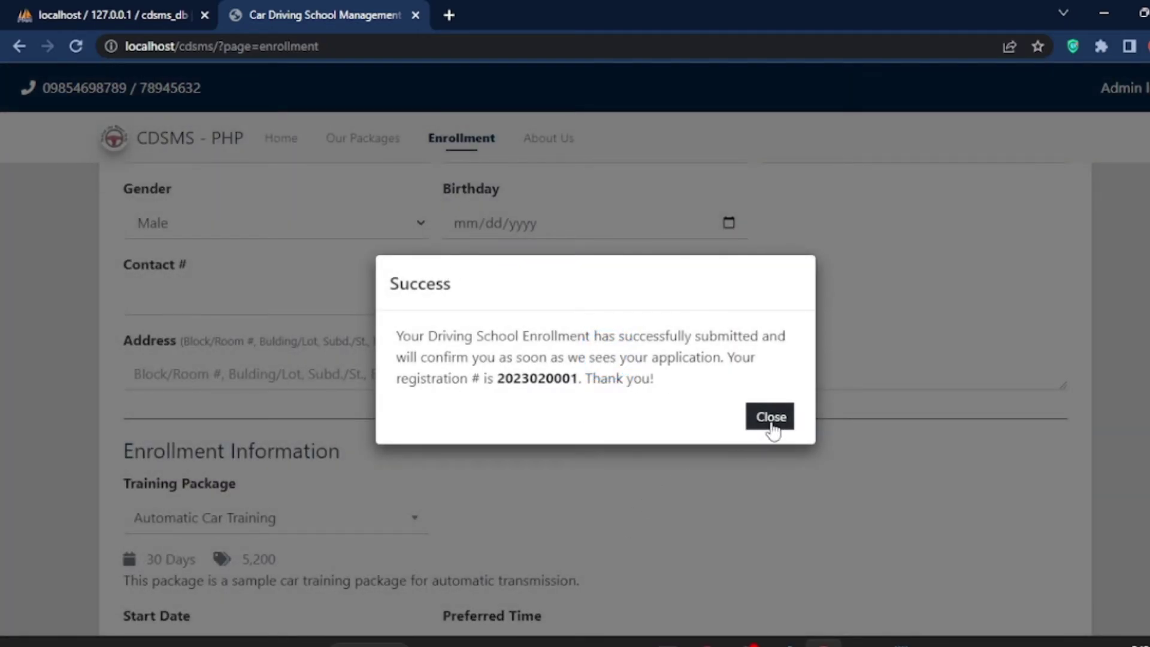
Step: Dismiss the success message and view the Automatic Car Training details on the packages page
click(771, 417)
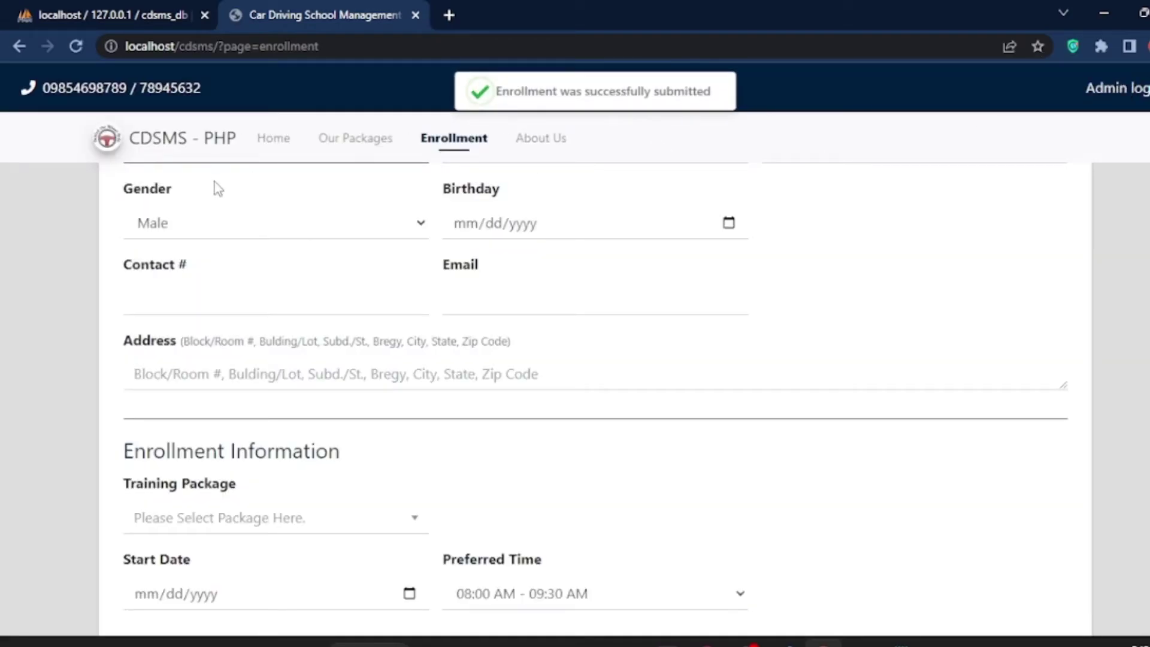
scroll(513, 334, up, 3)
click(375, 143)
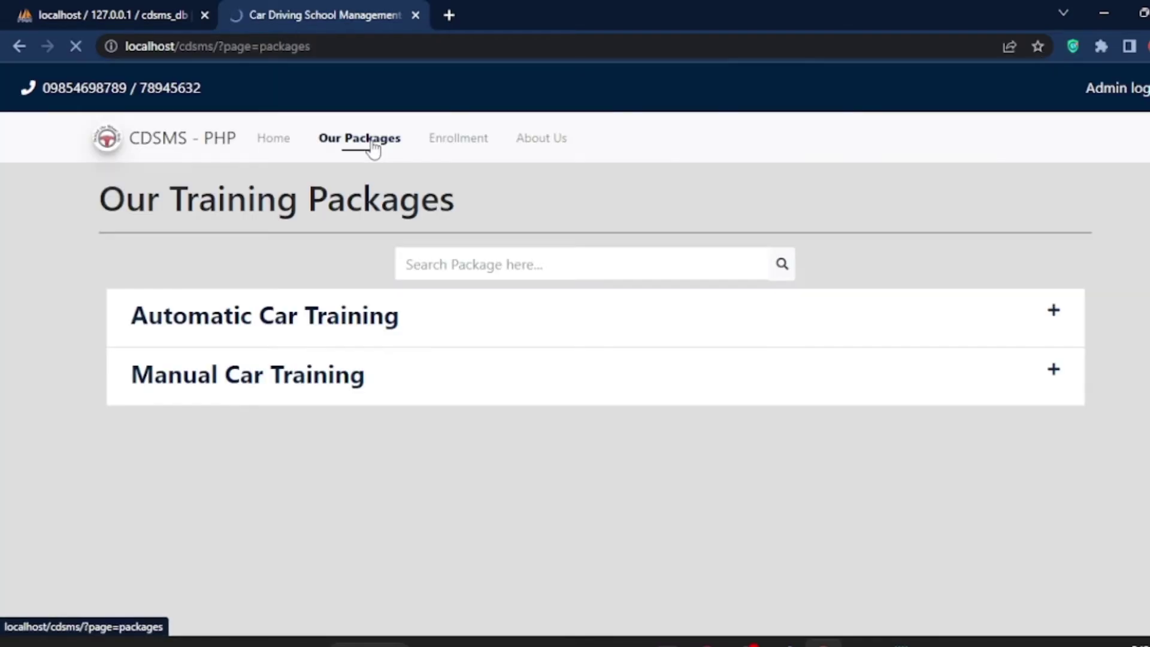
click(463, 270)
click(306, 328)
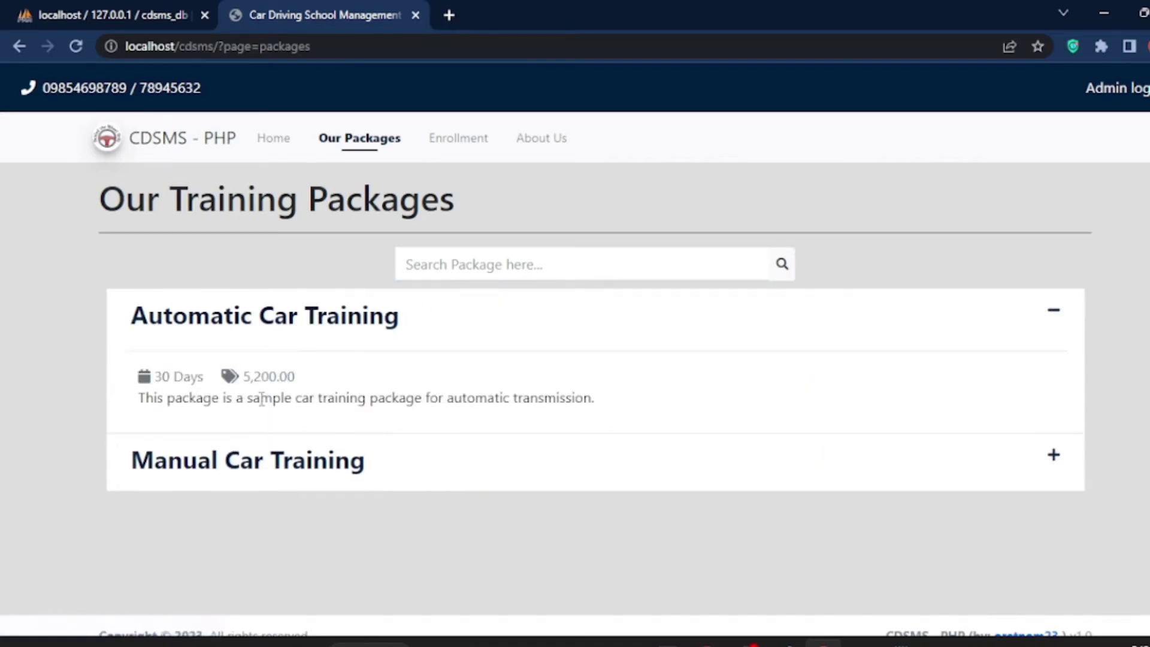
Step: Try a package search, clear it, and return to the public home page
click(431, 270)
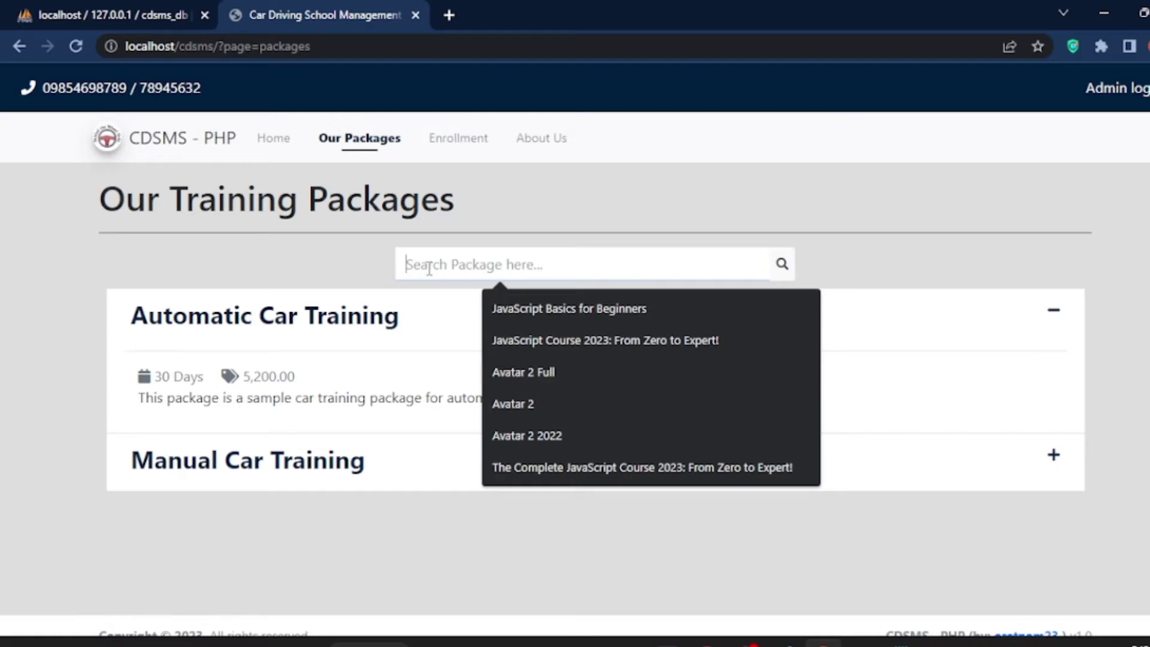
text(top)
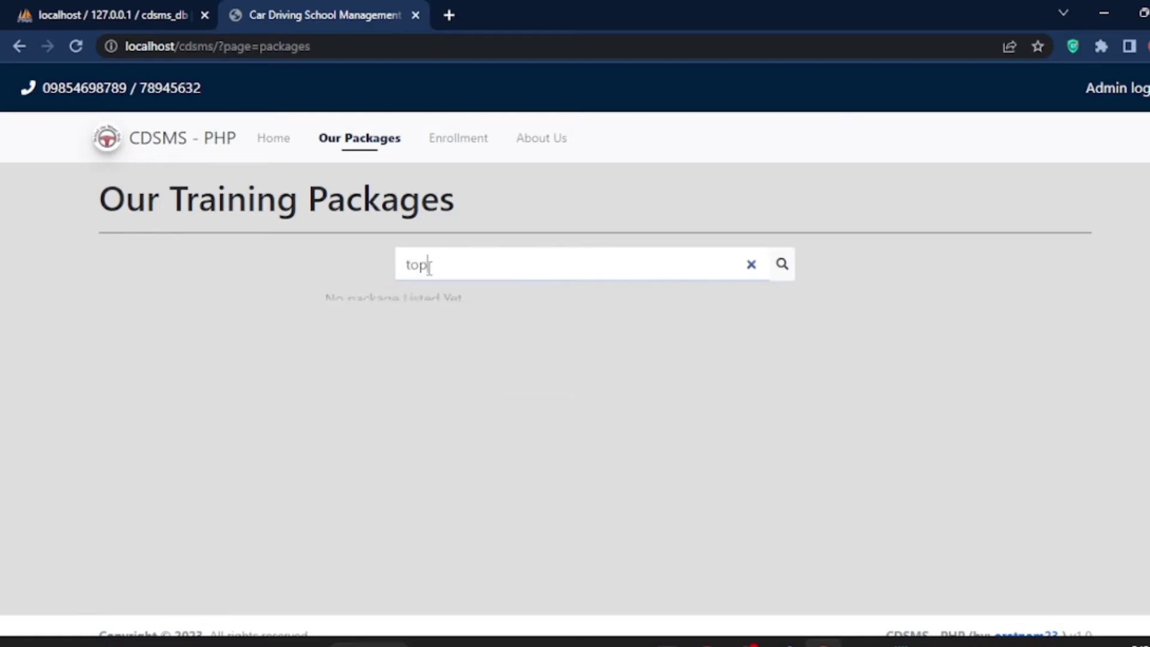
key(BackSpace)
key(BackSpace)
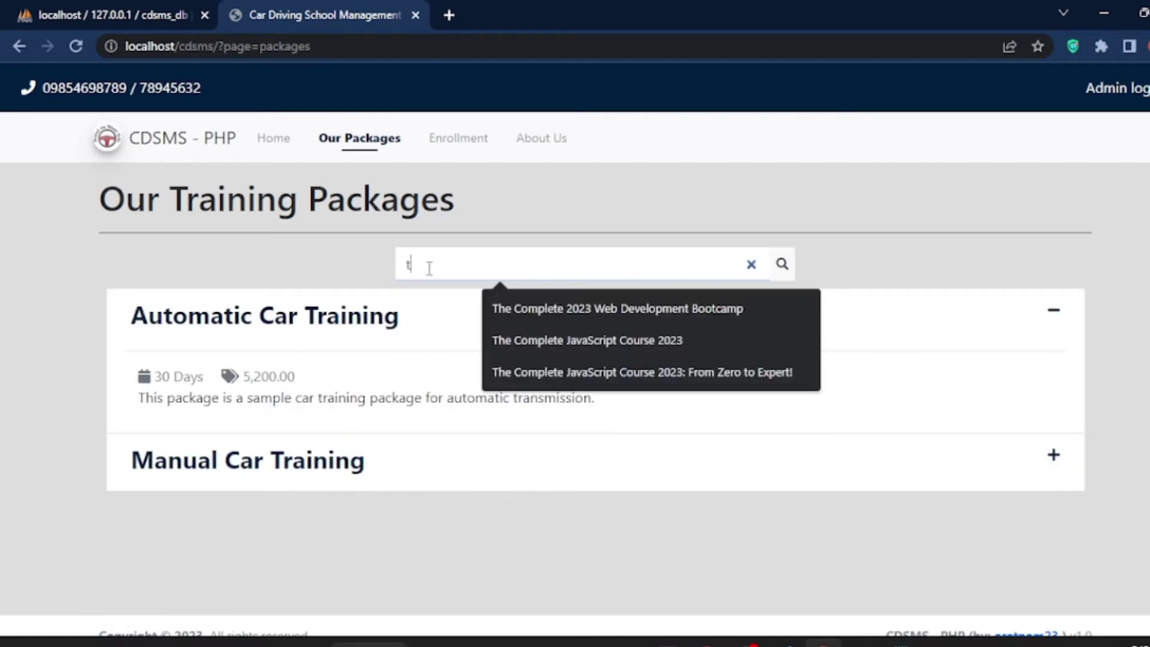
key(BackSpace)
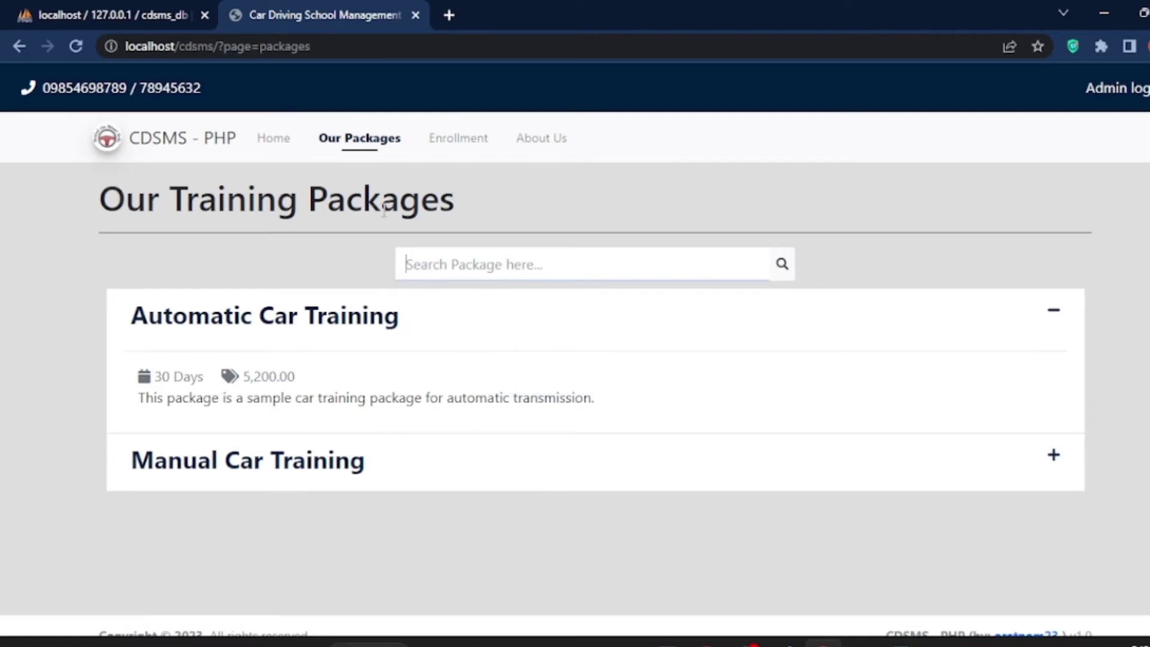
click(275, 139)
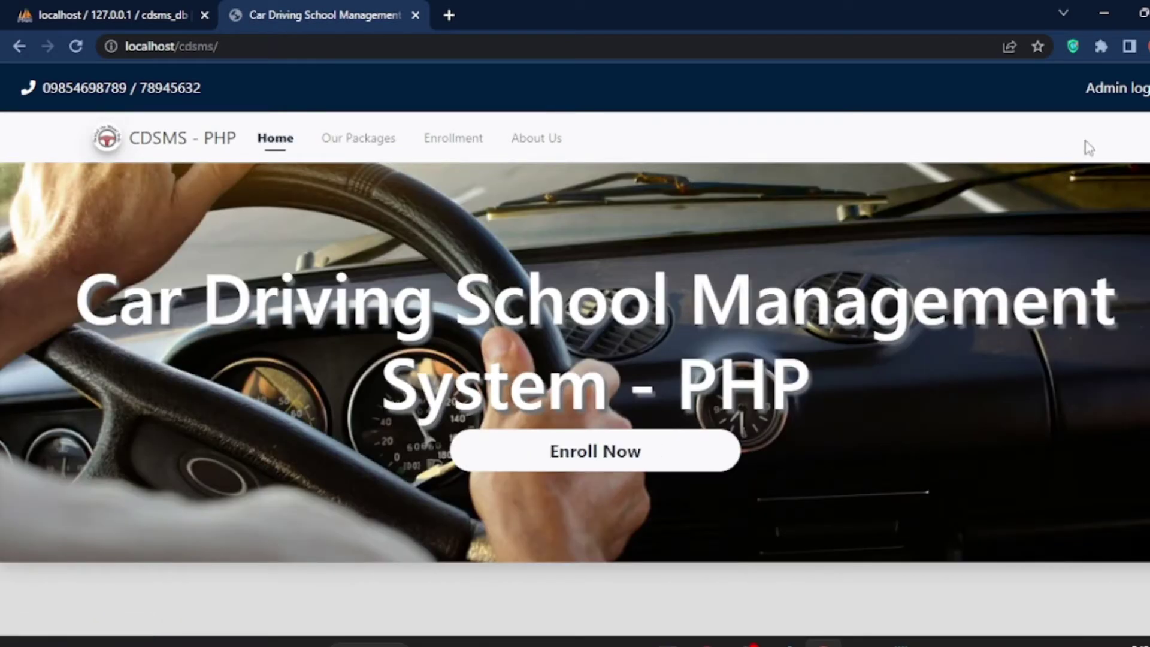
Step: Open the admin login page and look up the admin username in the readme
click(1111, 90)
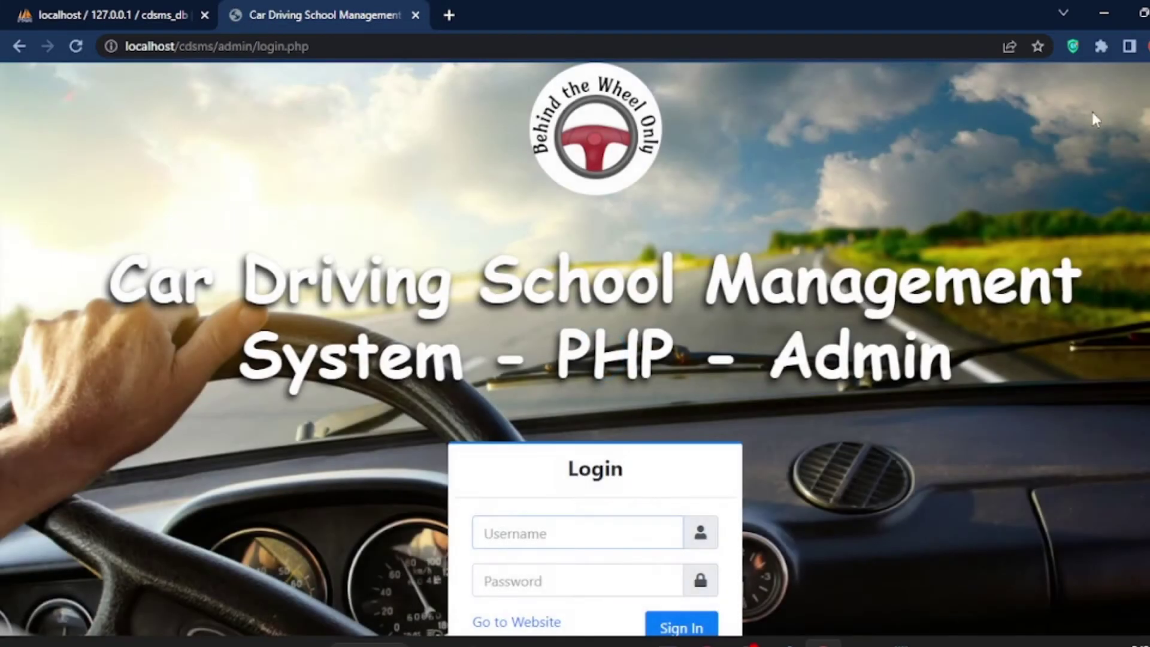
scroll(745, 390, down, 1)
click(631, 494)
click(629, 466)
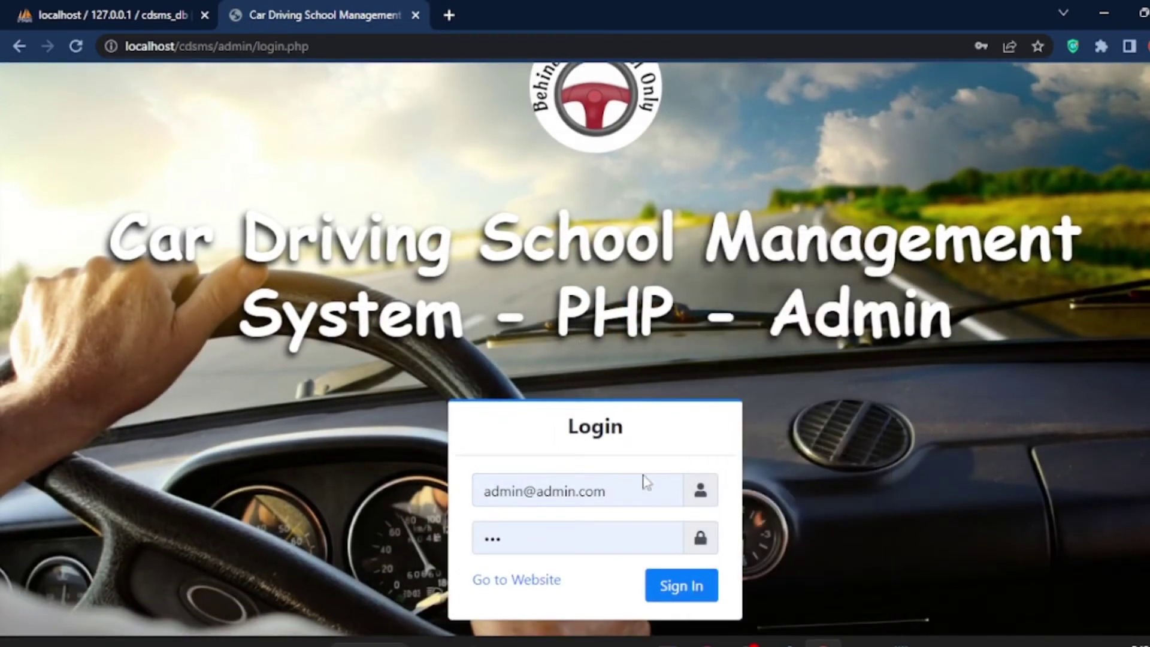
click(901, 643)
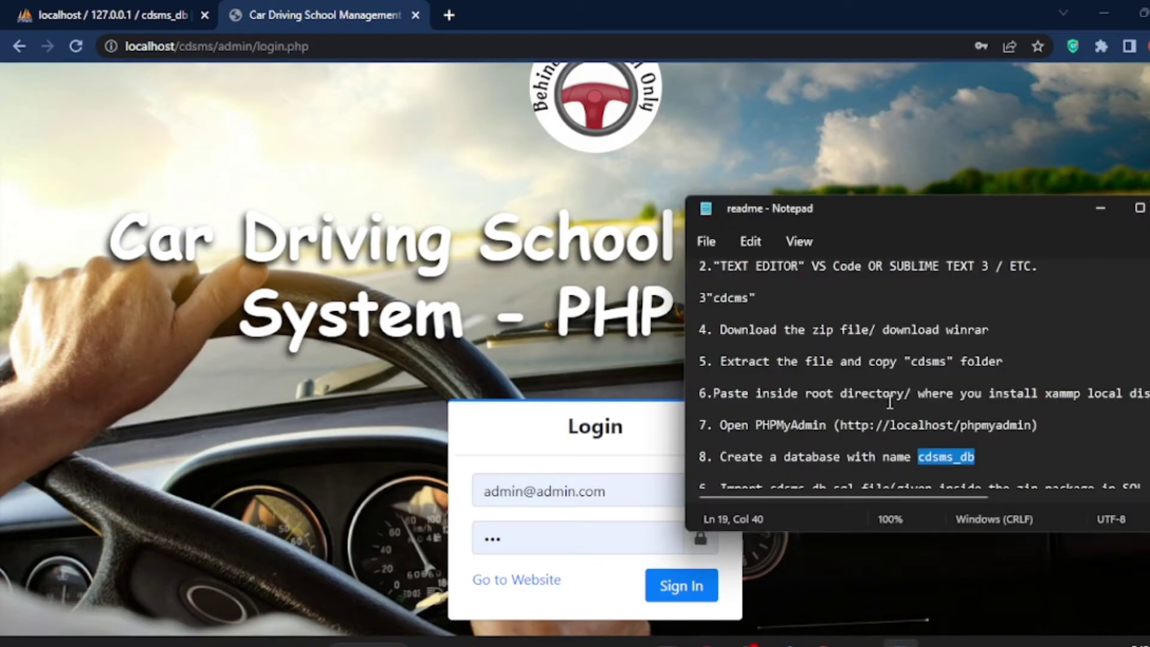
scroll(883, 395, down, 2)
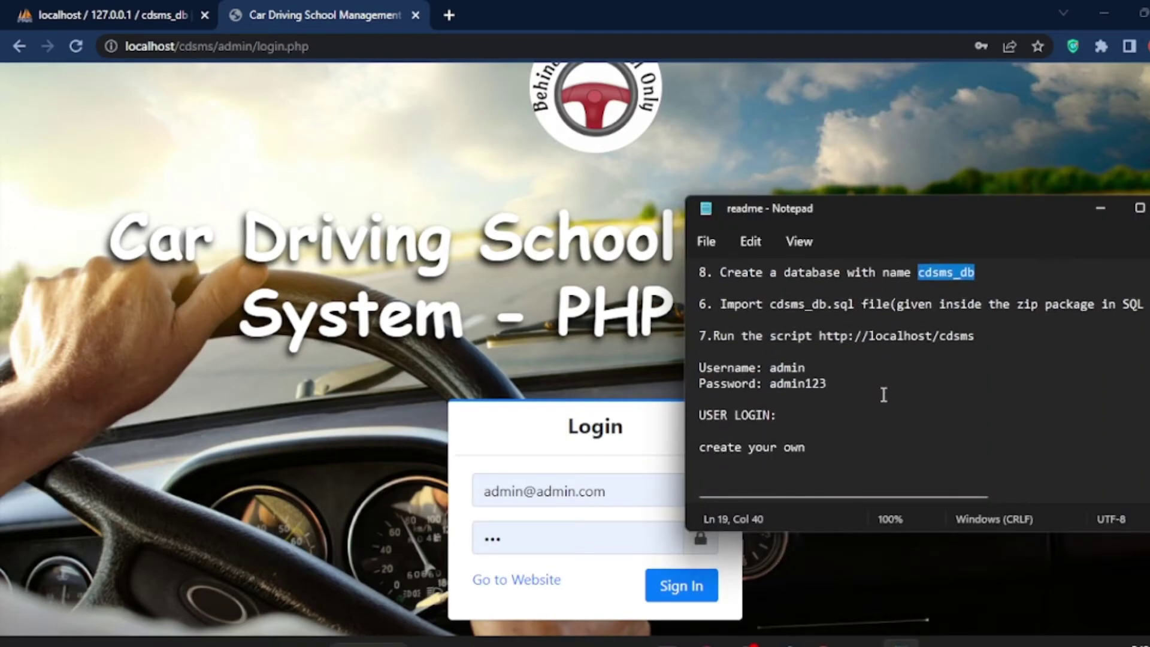
drag(769, 361, 825, 378)
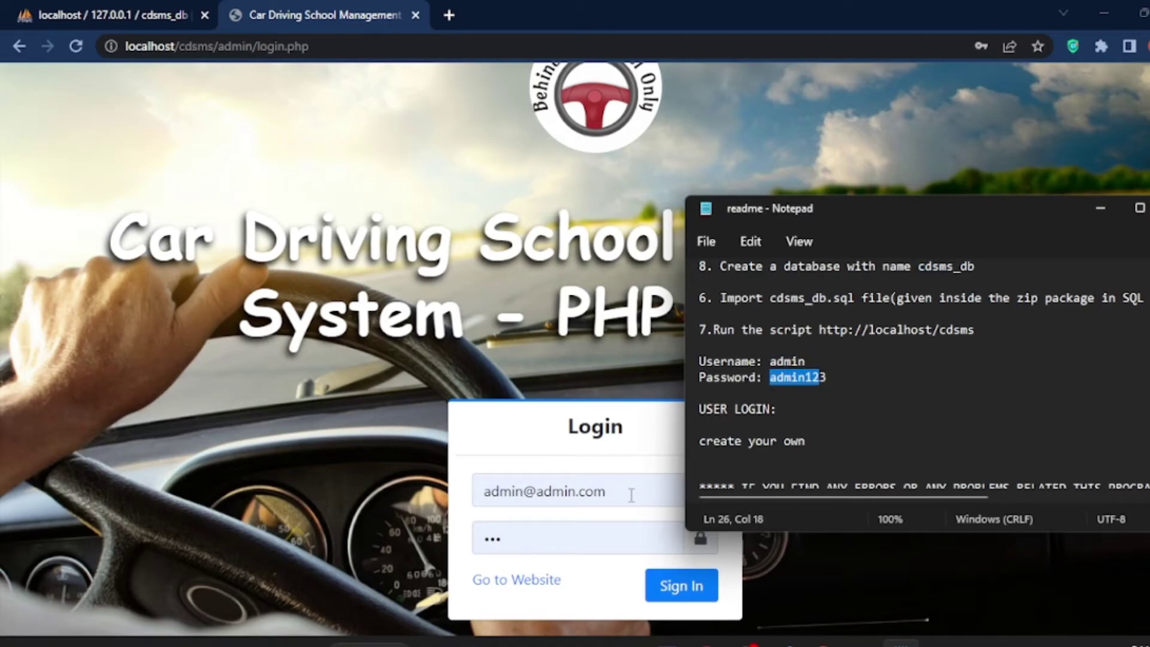
Step: Replace the autofilled username and password with the readme's admin credentials
click(633, 492)
drag(623, 495, 539, 493)
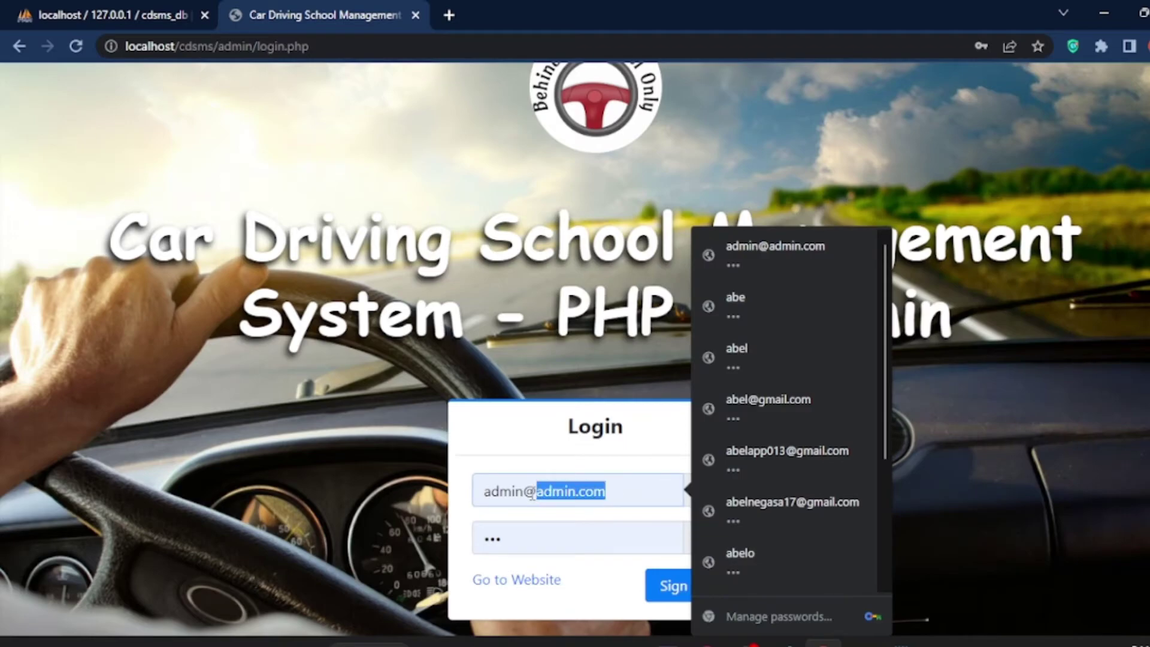
key(BackSpace)
key(BackSpace)
click(525, 540)
key(BackSpace)
key(BackSpace)
key(BackSpace)
text(admin)
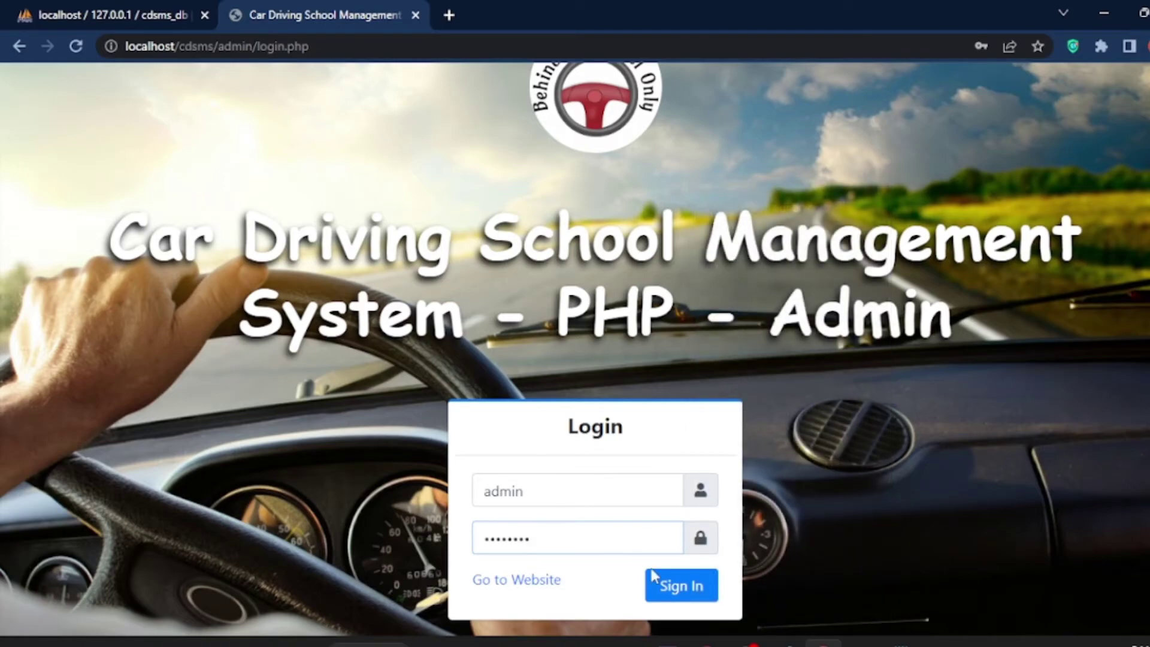
Step: Sign in as admin, declining Chrome's password update and breach warning prompts
click(675, 593)
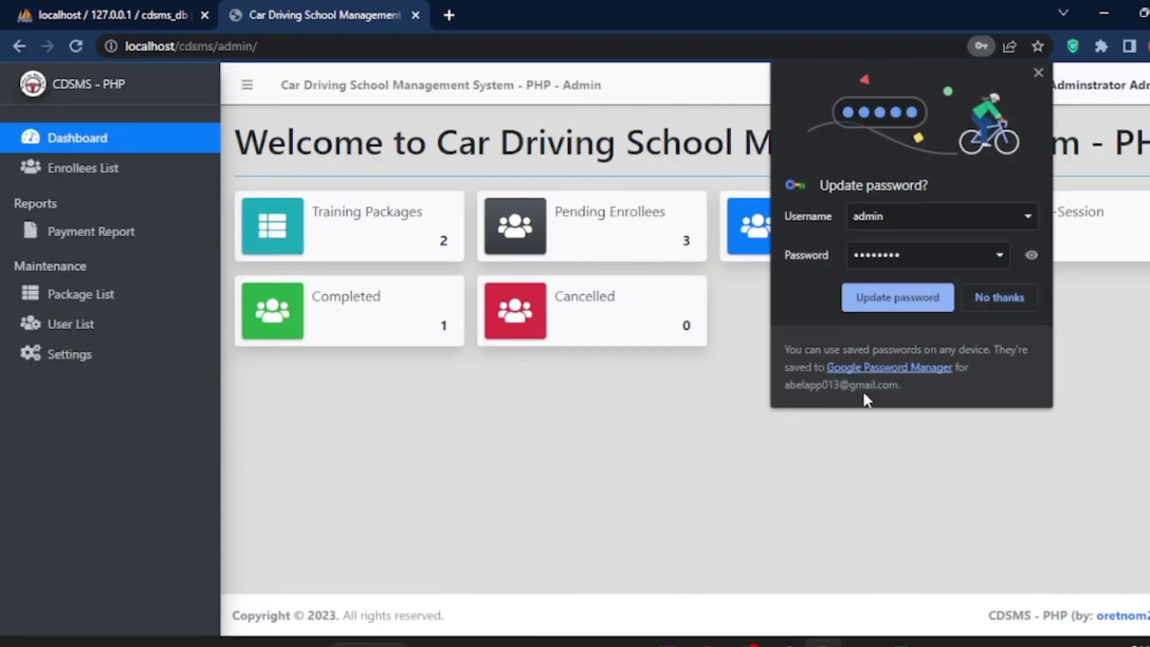
click(982, 298)
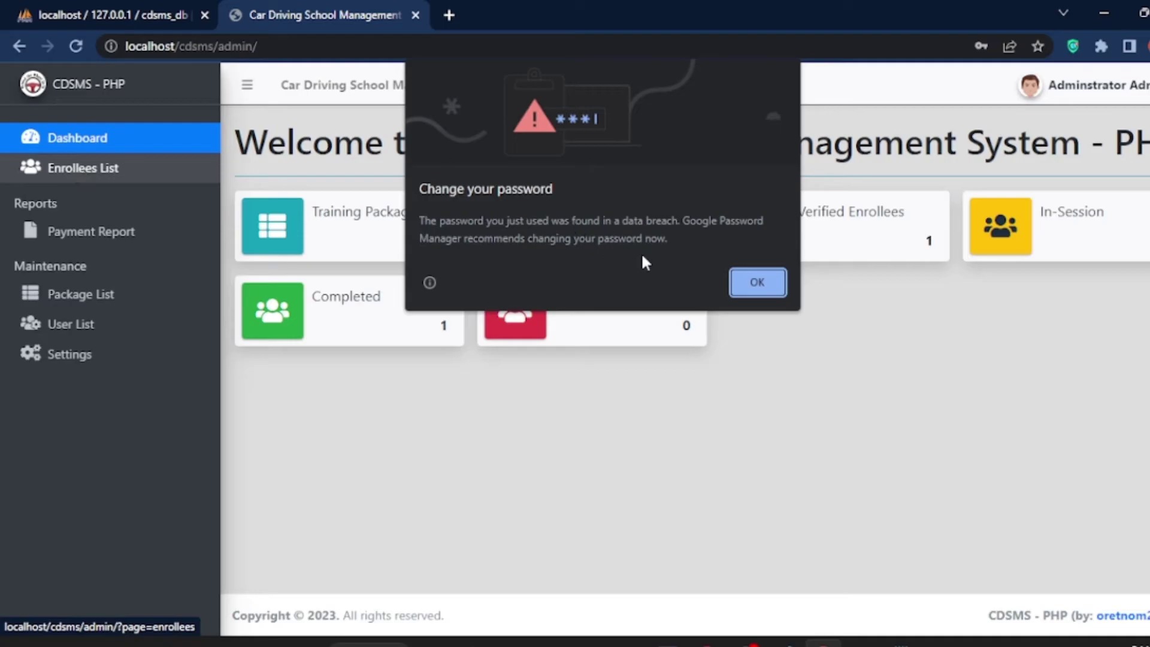
click(747, 279)
click(997, 294)
Step: Open the printable Payment Report for 02/17/2023–02/24/2023 from the Enrollees List section
click(94, 172)
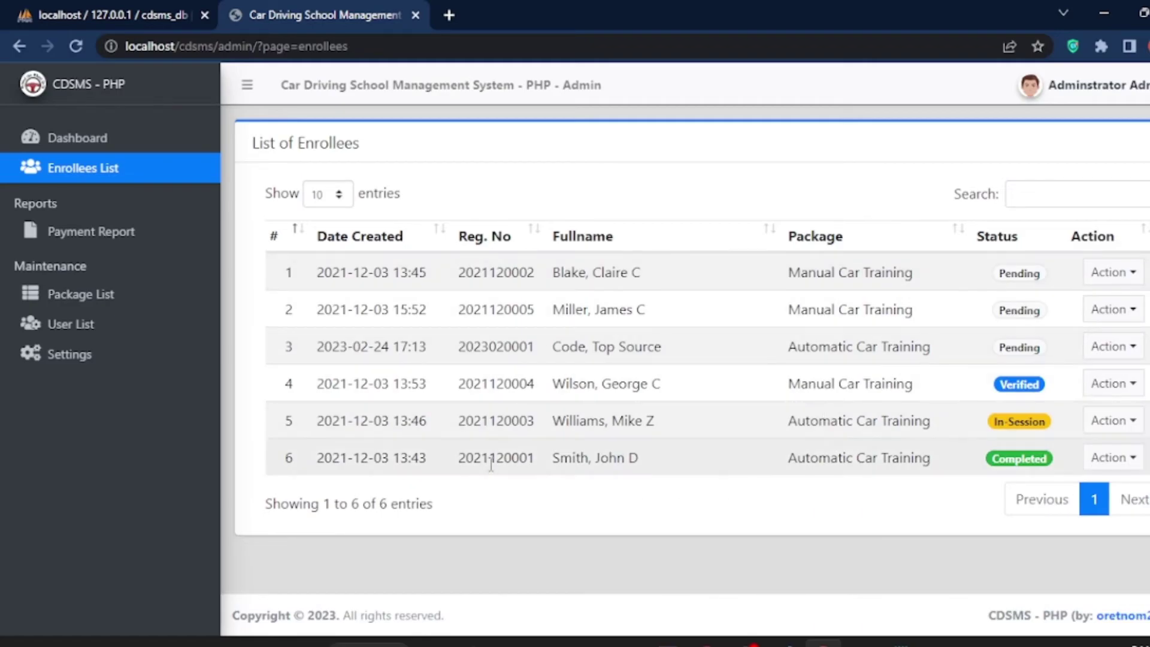
click(66, 234)
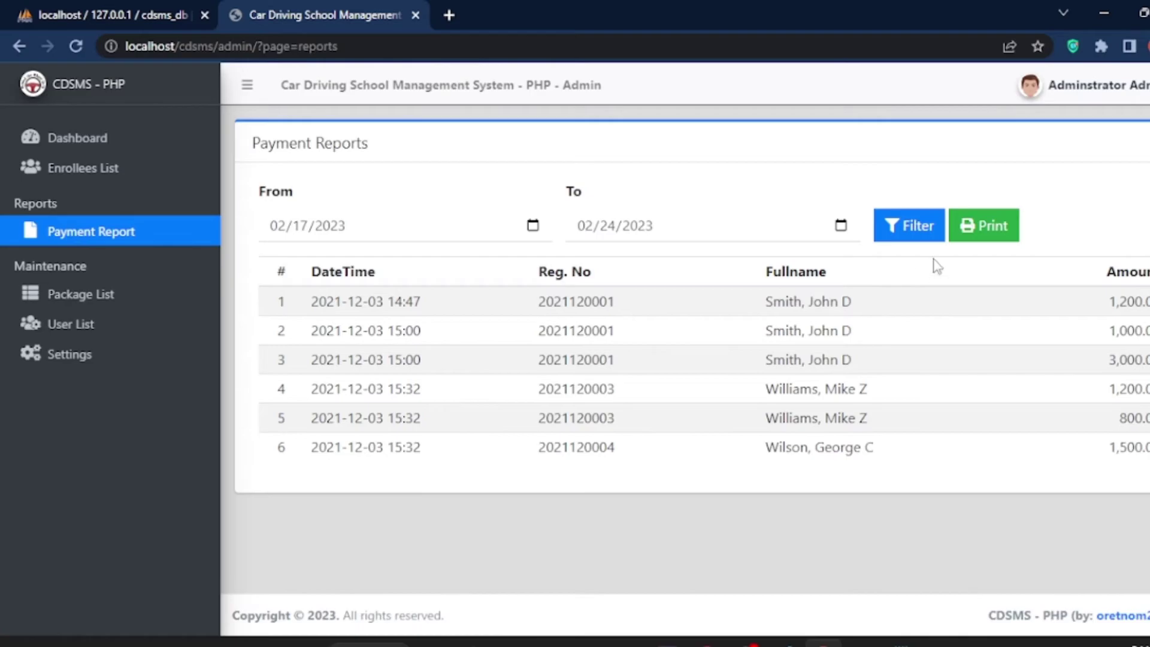
click(983, 224)
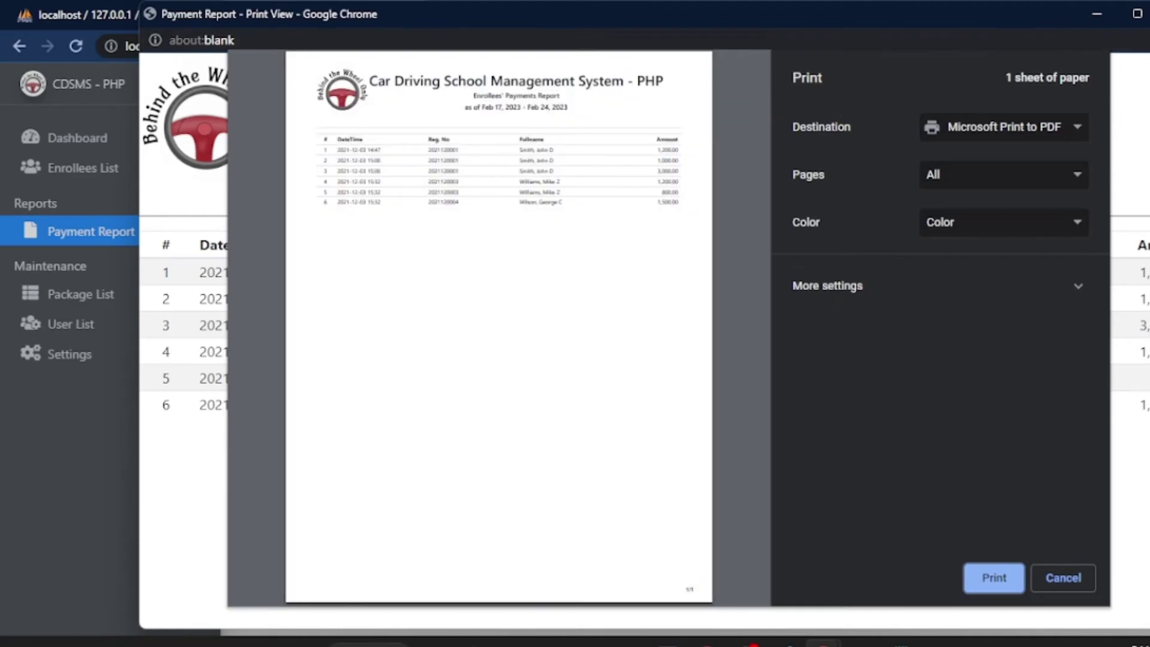
Step: Cancel the payment report print preview without printing and return to the List of Enrollees
click(1066, 576)
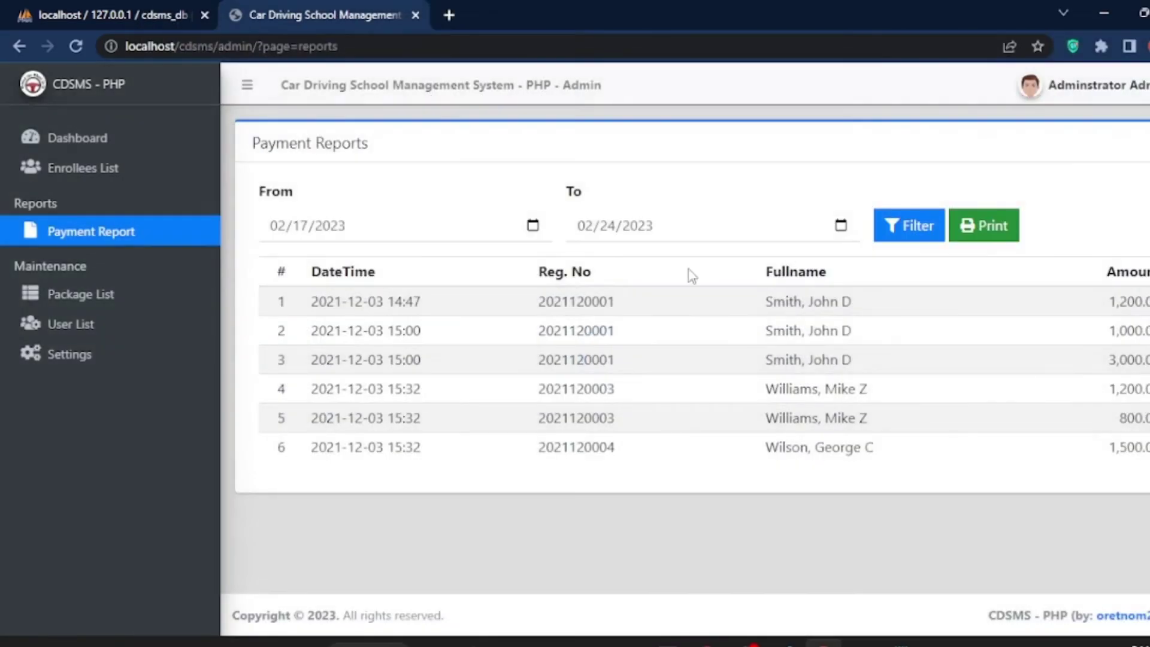
click(38, 171)
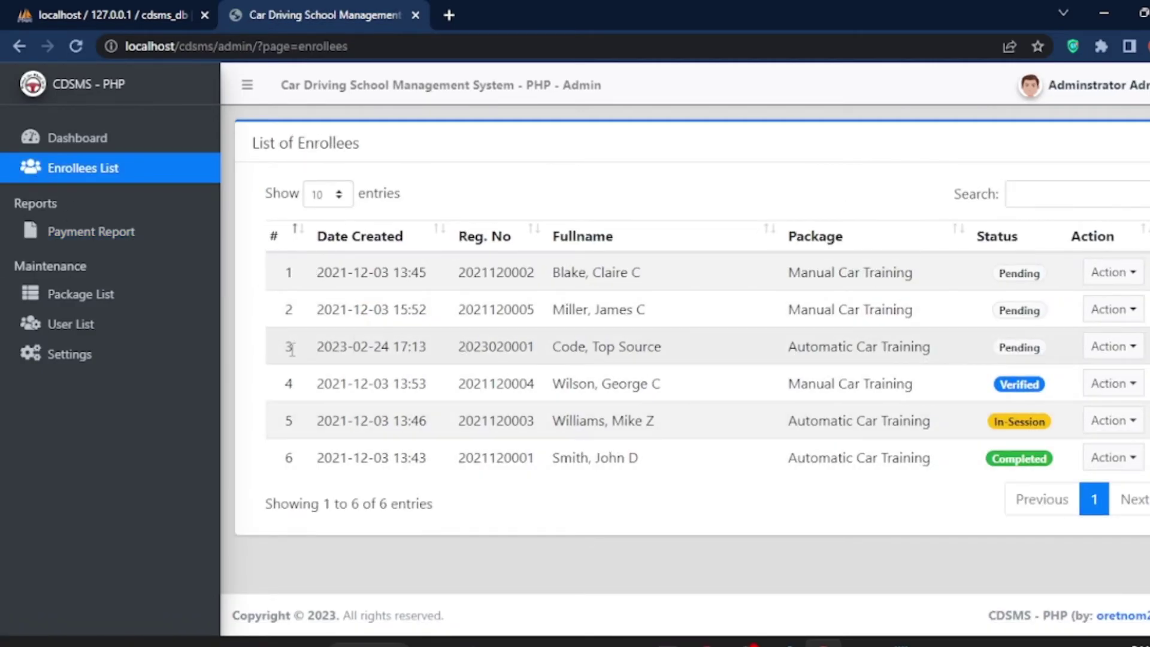
Step: Open the details of the Automatic Car Training enrollee in row 3 via Action > View
drag(322, 347, 1132, 353)
click(1132, 349)
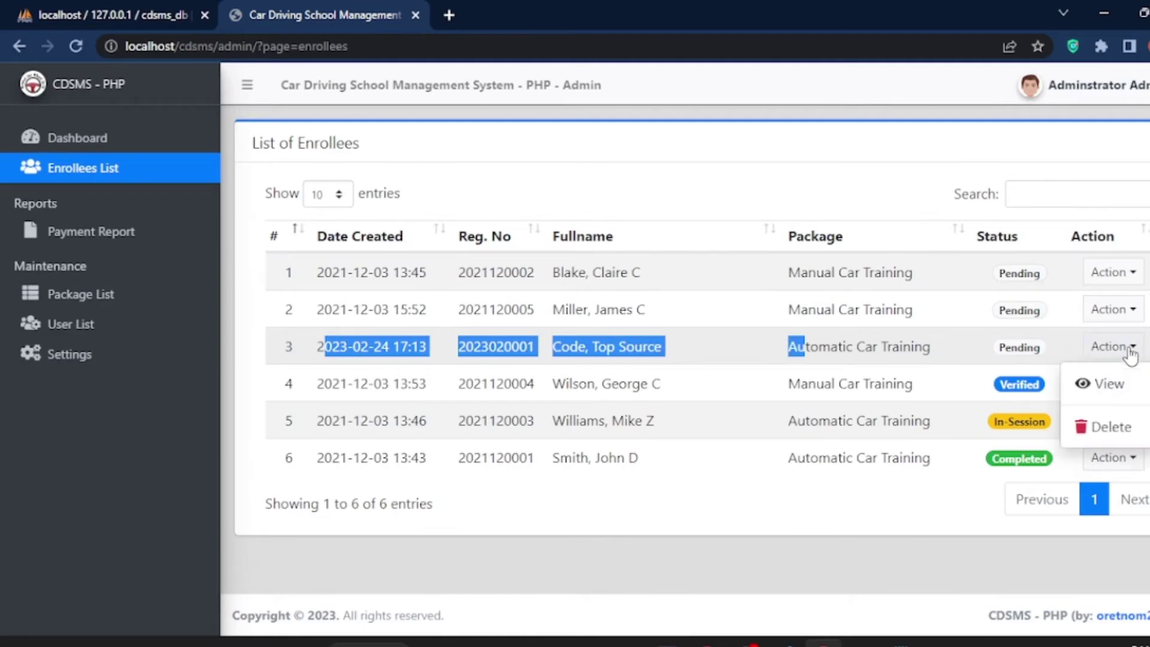
click(1111, 385)
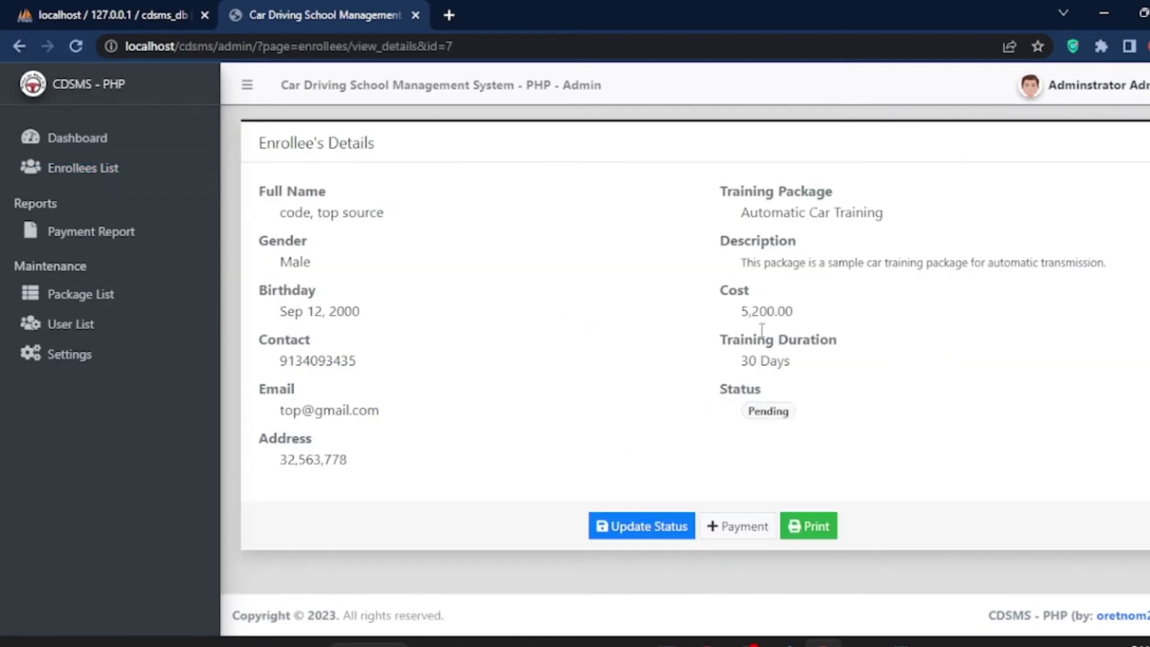
Step: Highlight the enrollee's name, gender, birthday, contact and email, plus package name, description and cost
drag(284, 214, 383, 213)
drag(279, 265, 312, 264)
drag(745, 211, 896, 229)
drag(737, 268, 1138, 277)
drag(278, 311, 388, 323)
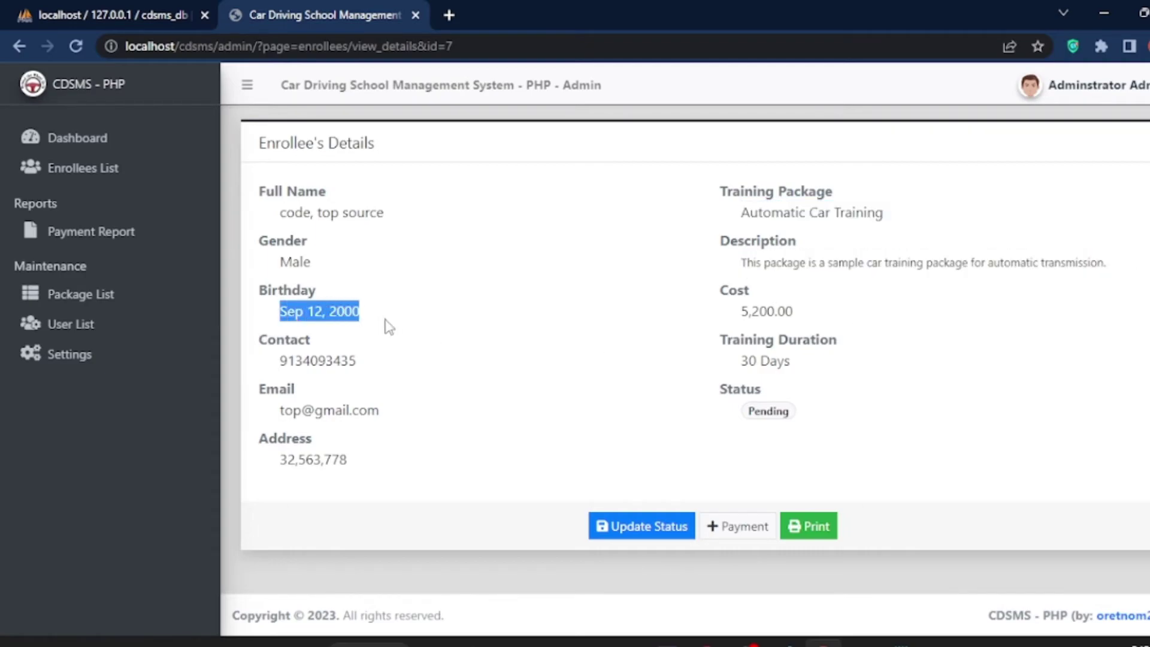
drag(742, 311, 833, 333)
click(668, 332)
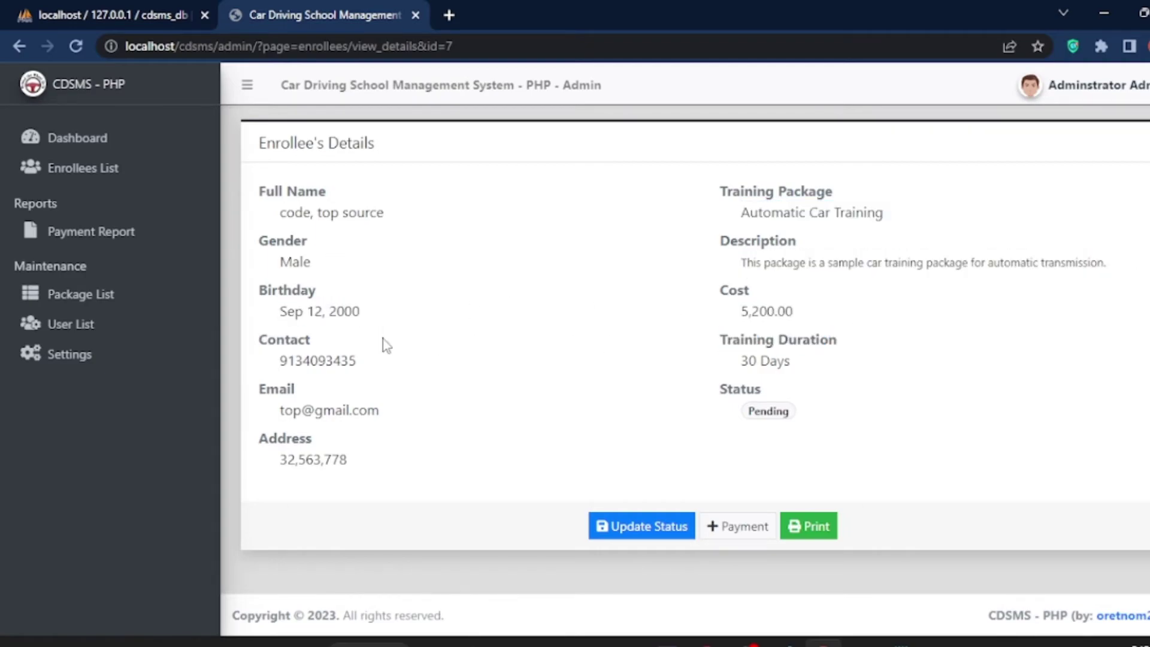
drag(253, 361, 406, 369)
click(836, 383)
drag(285, 410, 432, 412)
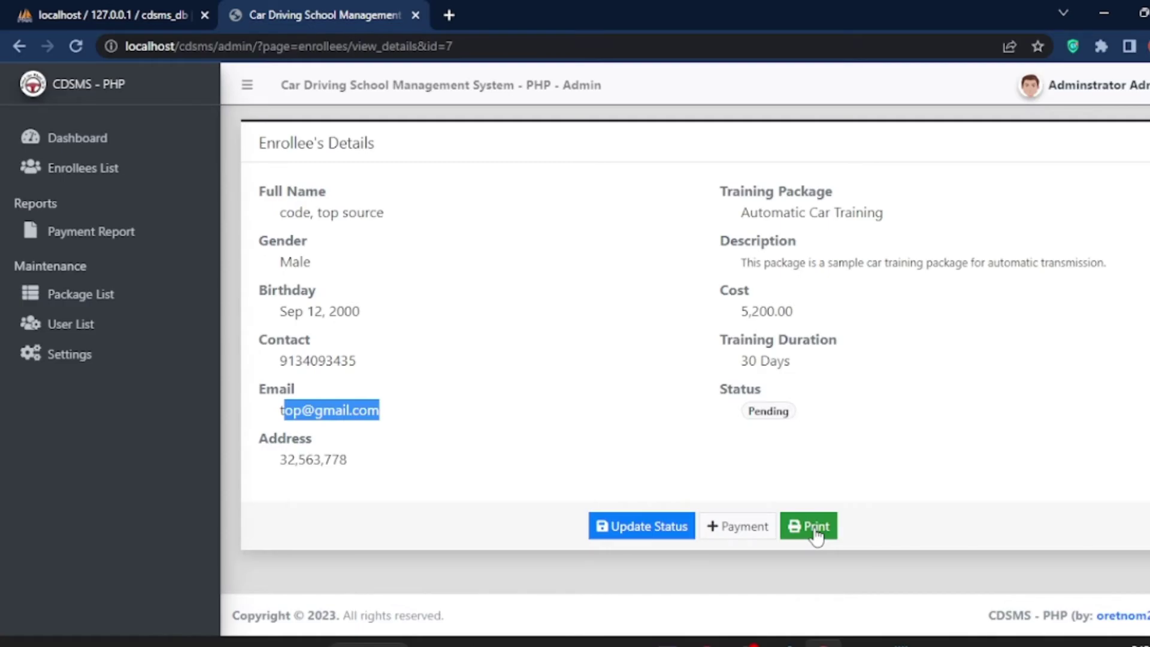
Step: Add and save a payment of 23246 with the remark 'Paid' for this enrollee
click(746, 530)
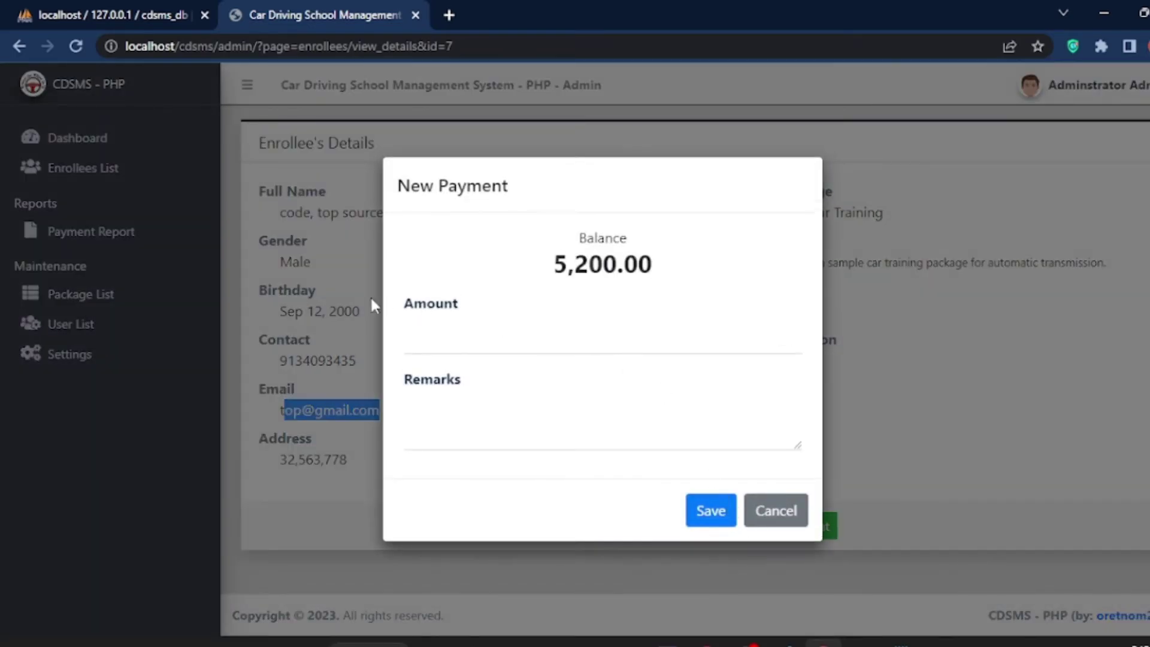
click(497, 341)
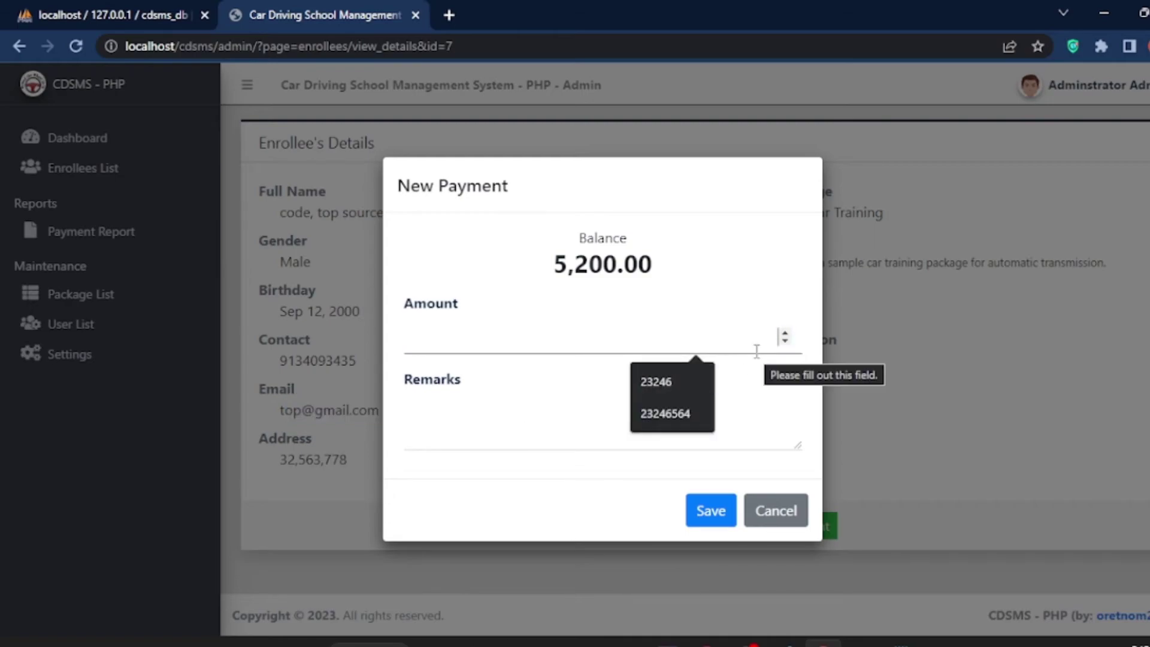
click(783, 335)
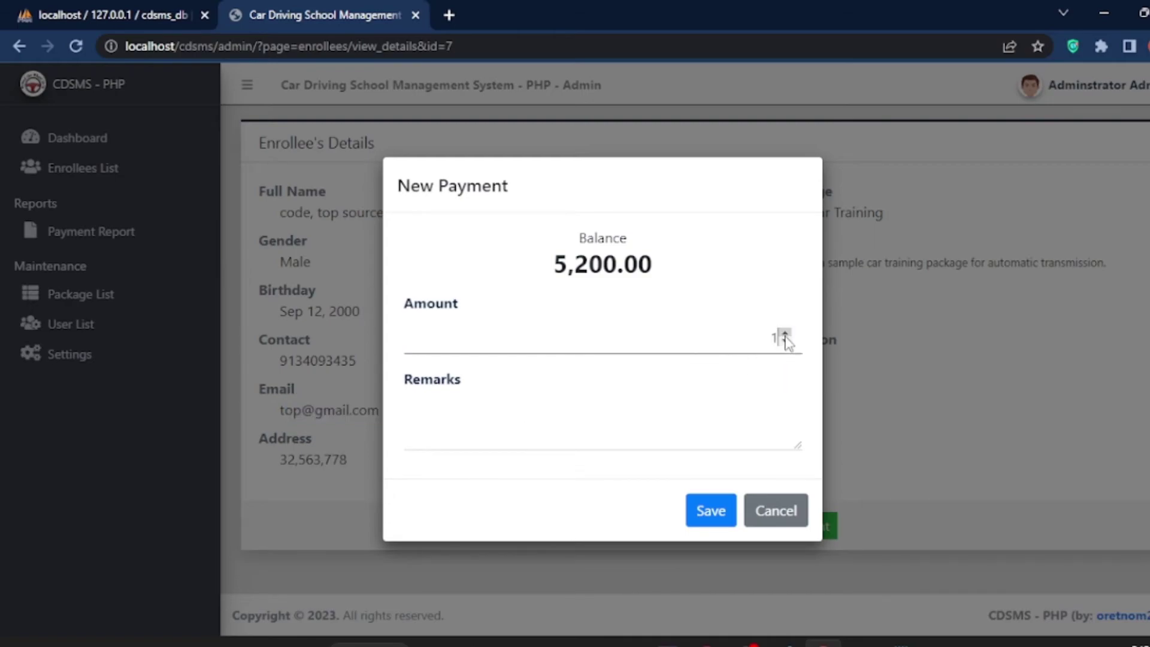
click(784, 334)
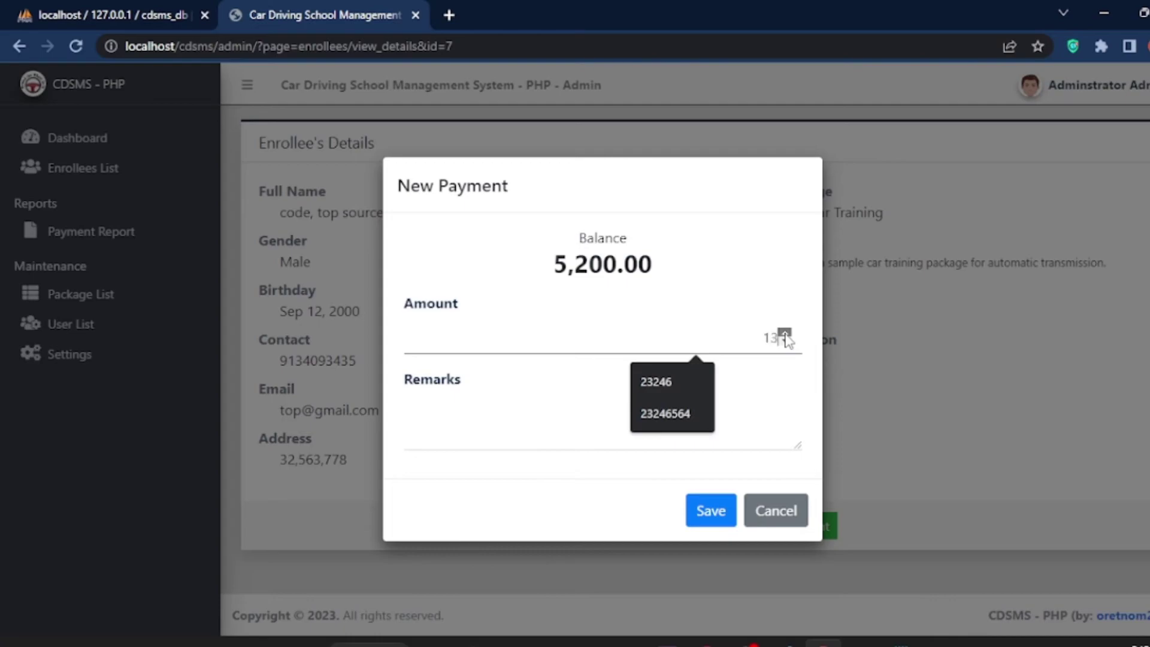
click(647, 381)
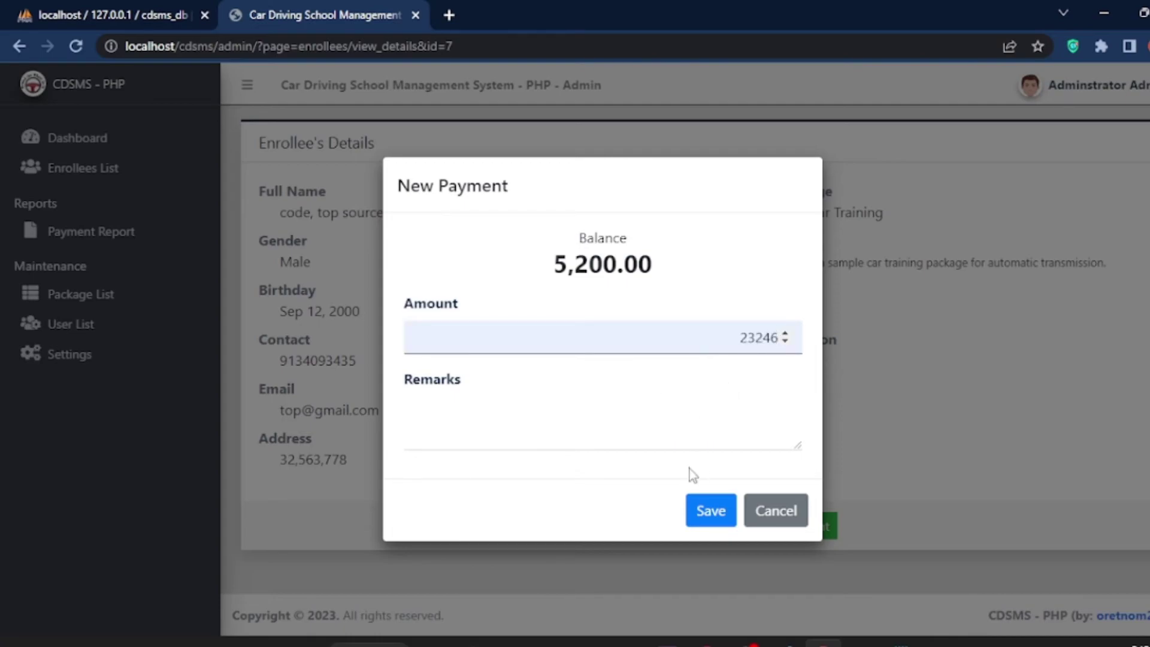
click(526, 438)
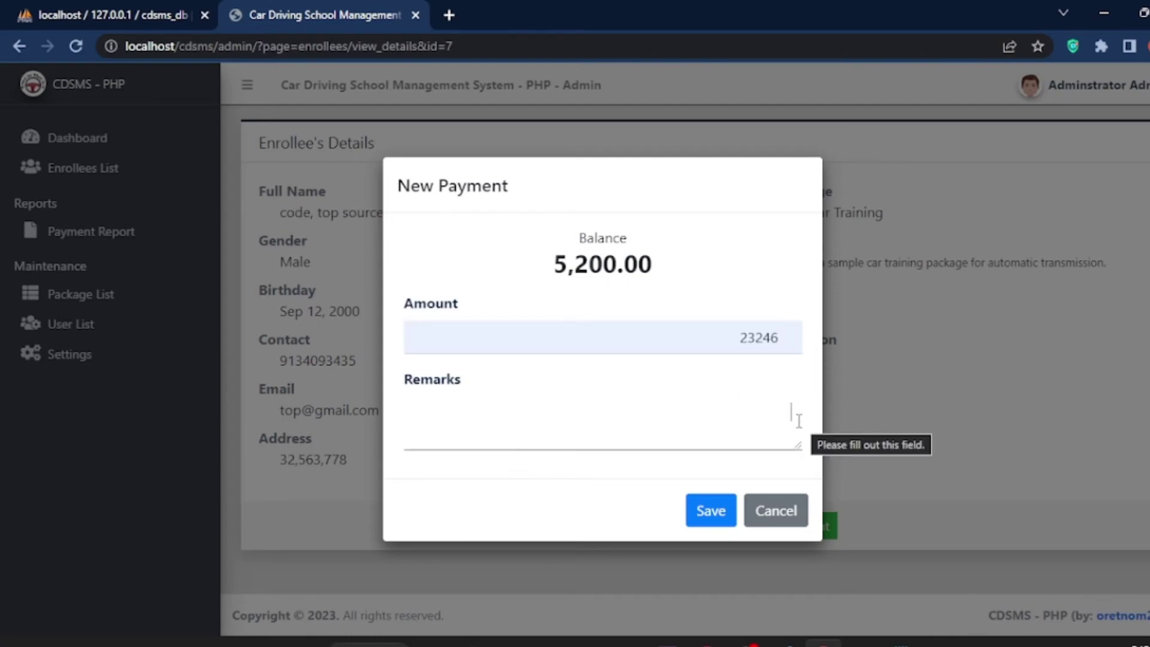
text(Paid)
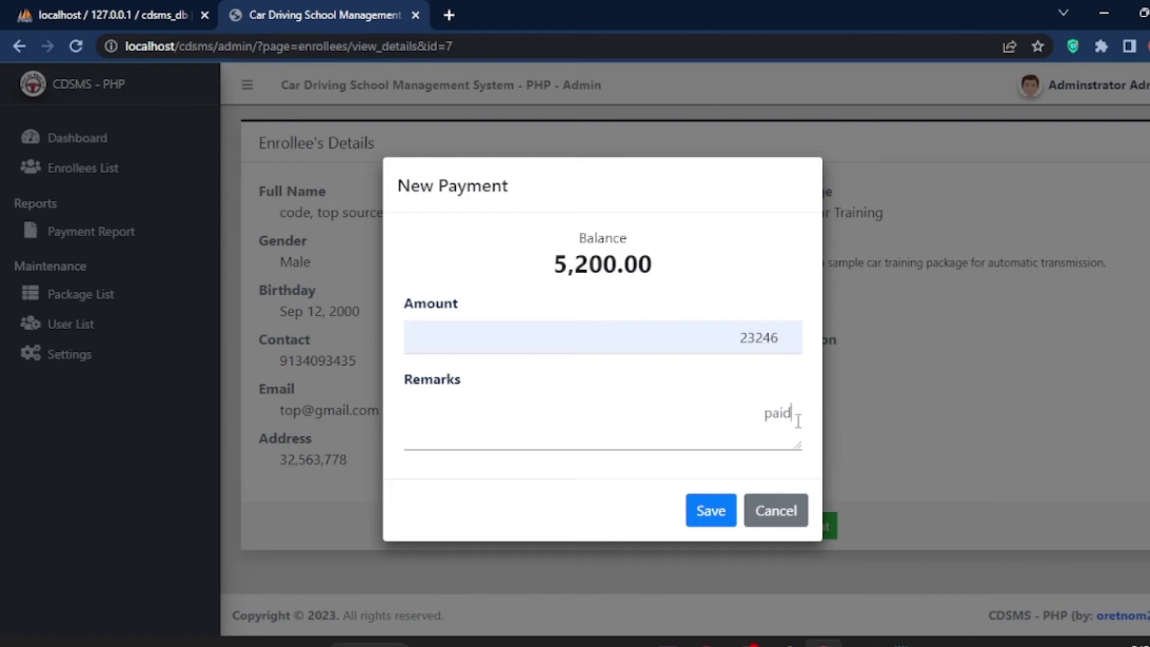
click(699, 513)
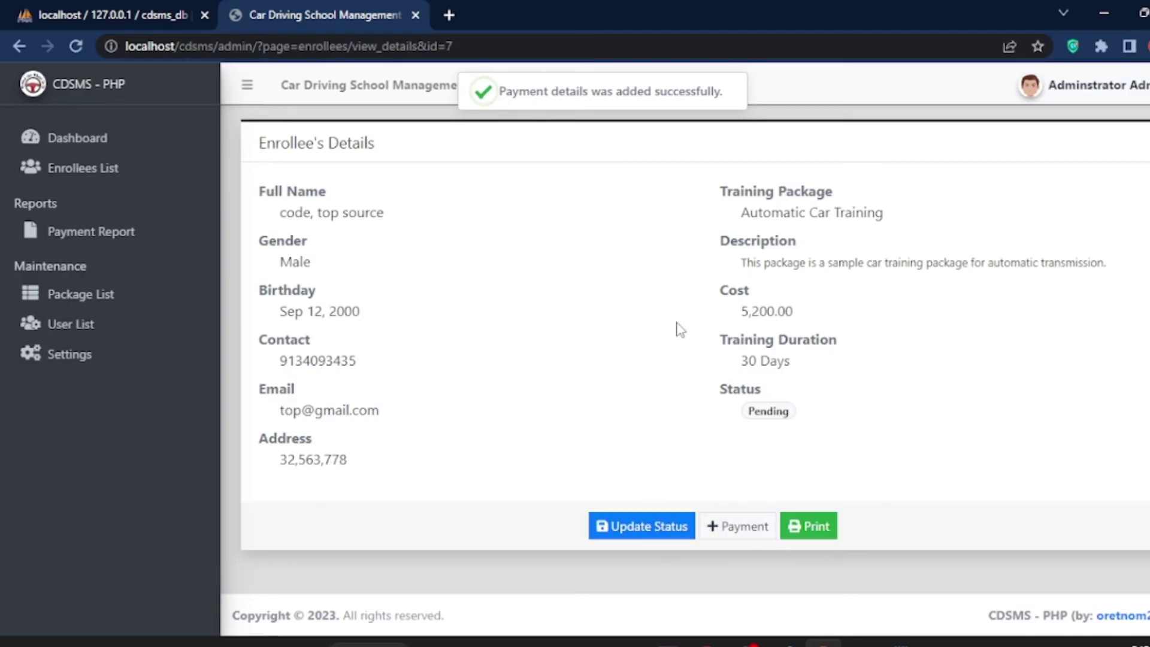
Step: Open the printable Enrollee Details view, then cancel it without printing
click(802, 527)
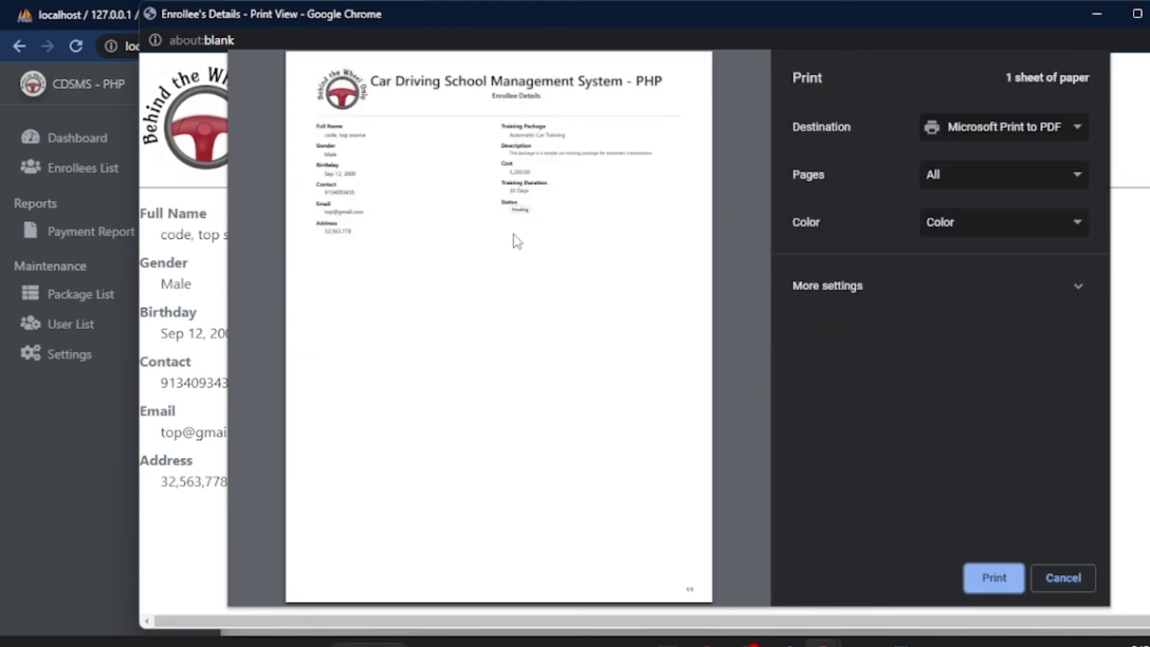
click(1054, 578)
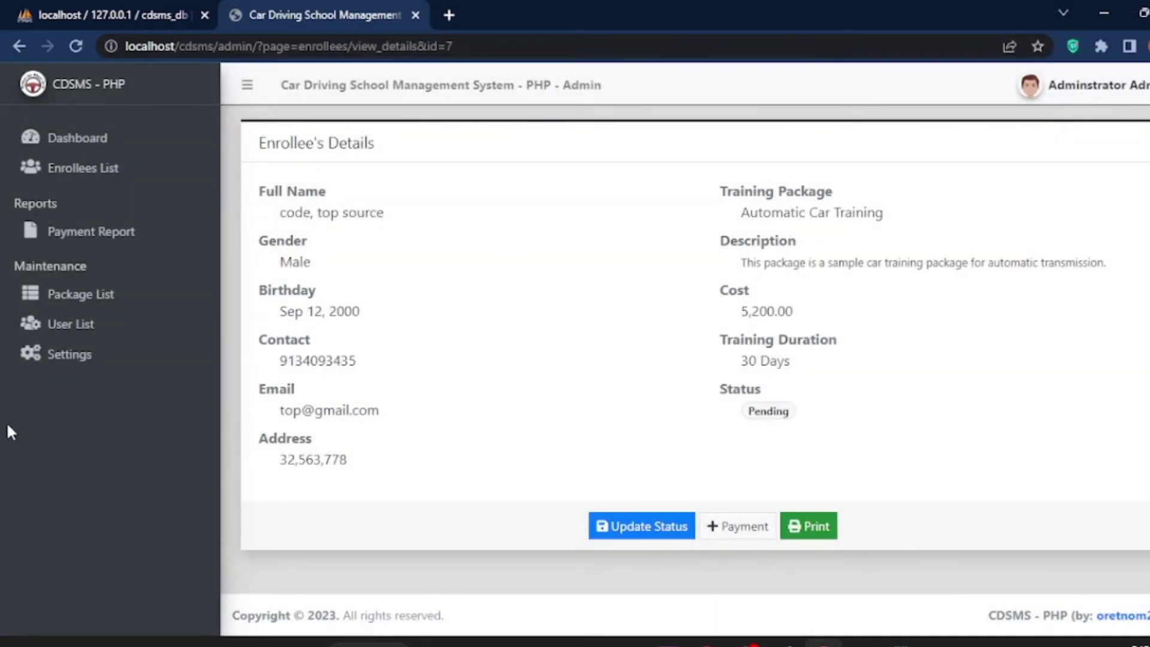
Step: Check the newest payment row in the Payment Report, then open the Package List
click(49, 239)
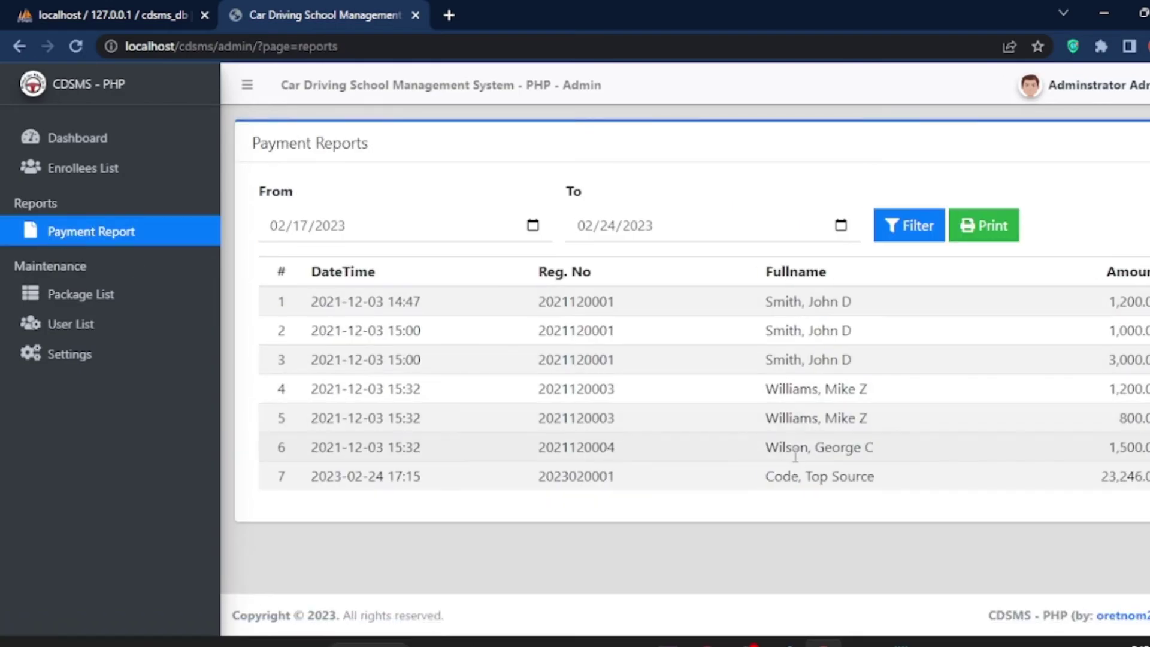
drag(289, 478, 1147, 476)
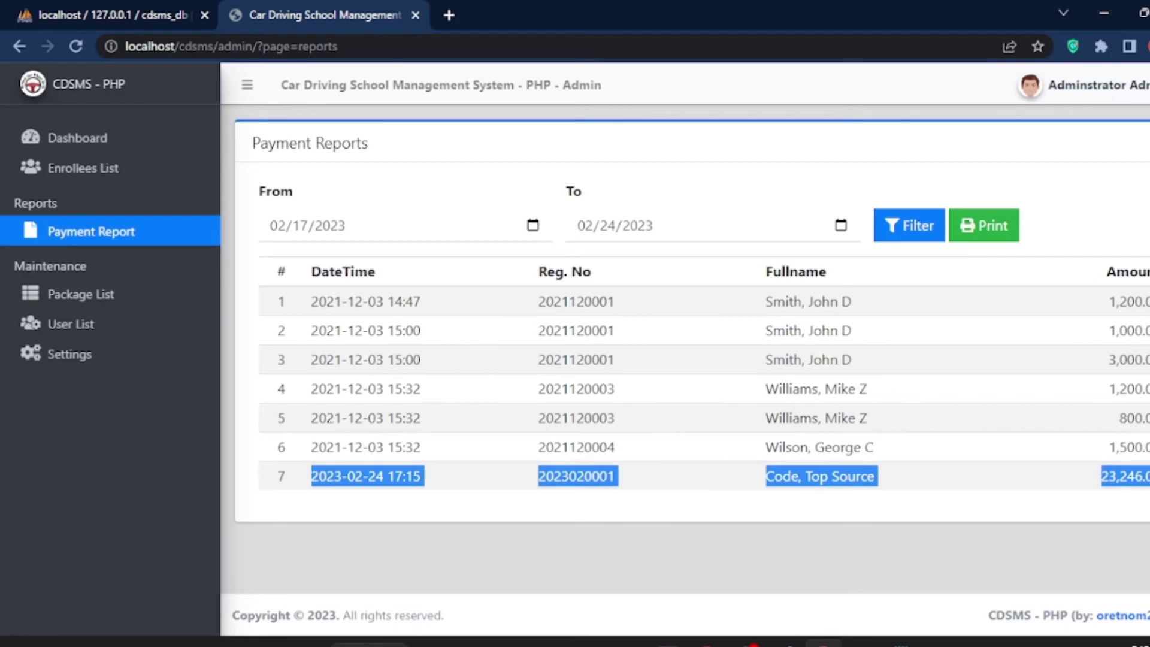
click(72, 294)
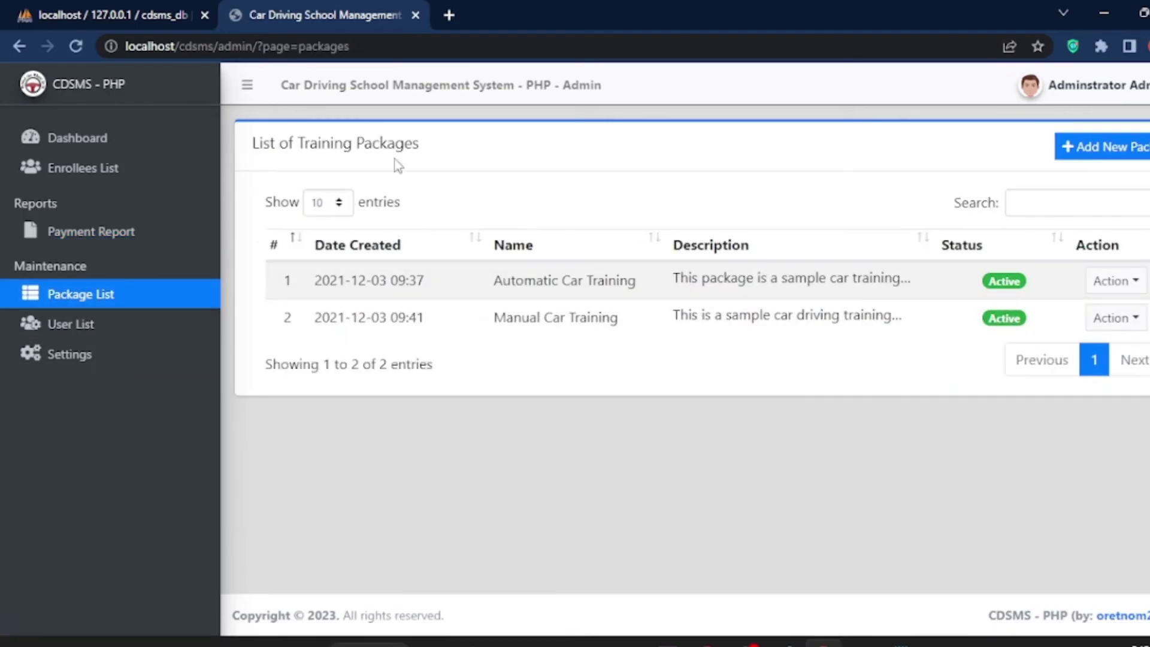
Step: Look over the Automatic Car Training package and the User List, then open the System Information settings
drag(494, 280, 995, 283)
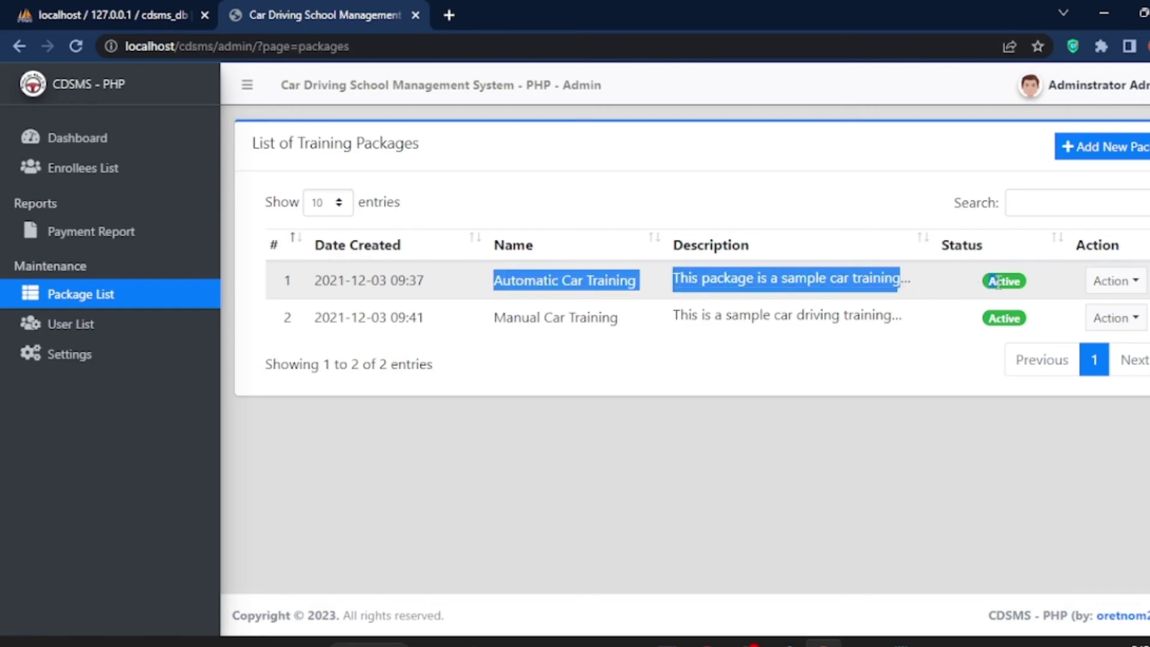
click(898, 364)
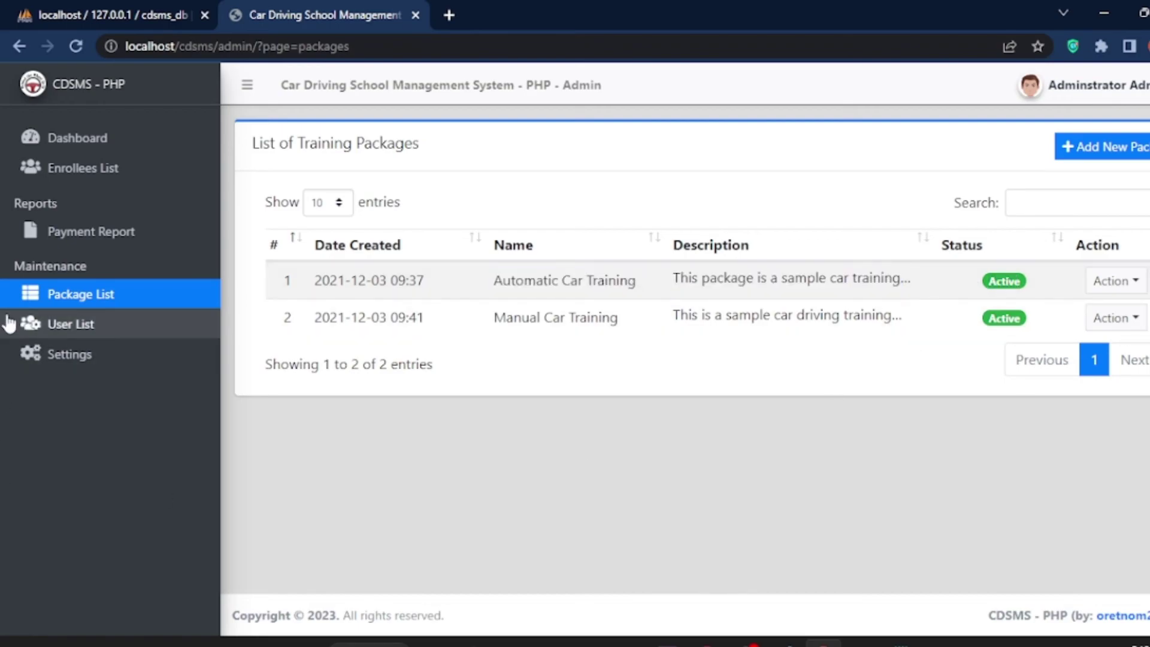
click(48, 326)
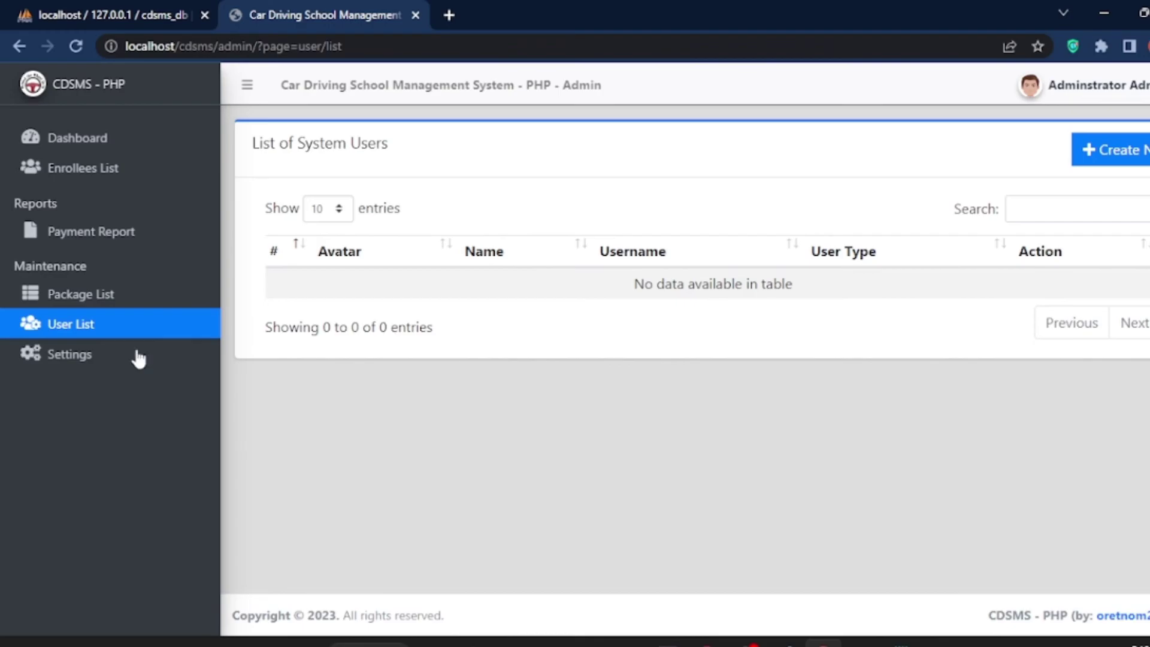
click(48, 359)
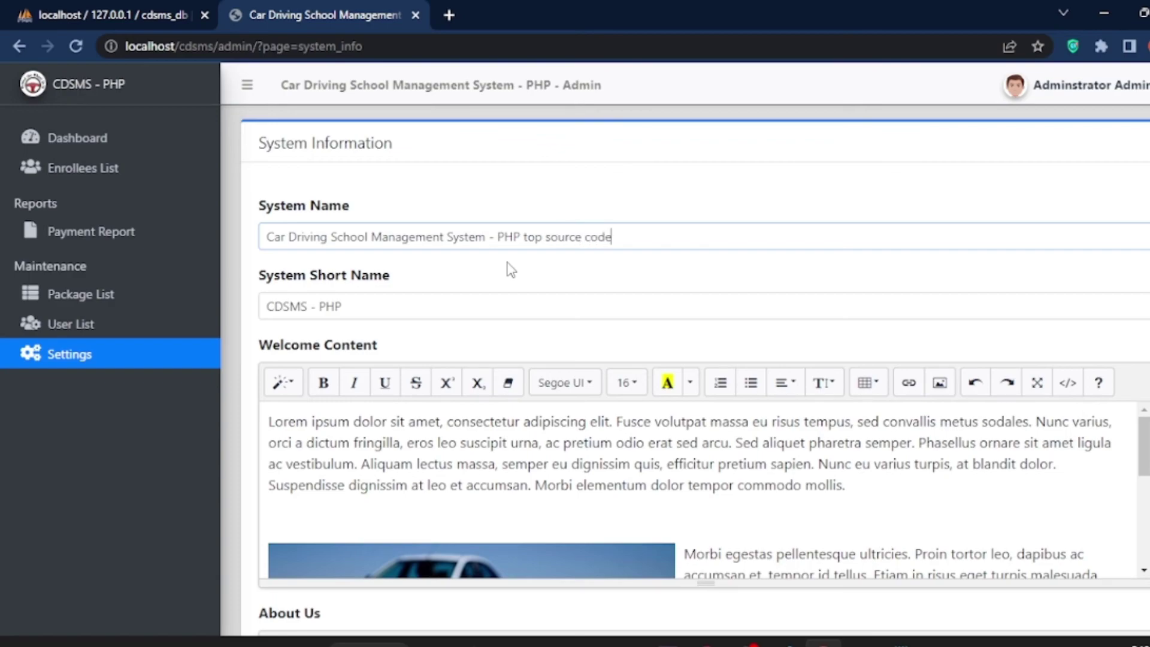
Step: Update the System Name to 'Car Driving School Management System - PHP top source code'
scroll(475, 347, down, 2)
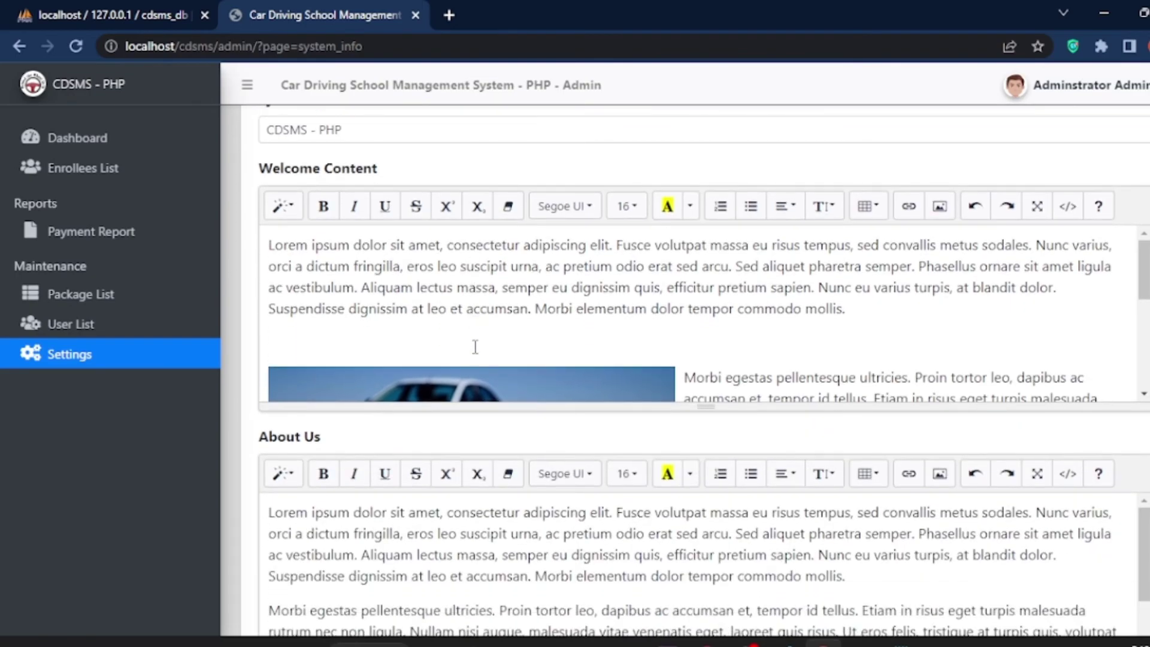
scroll(864, 254, up, 1)
scroll(865, 254, down, 15)
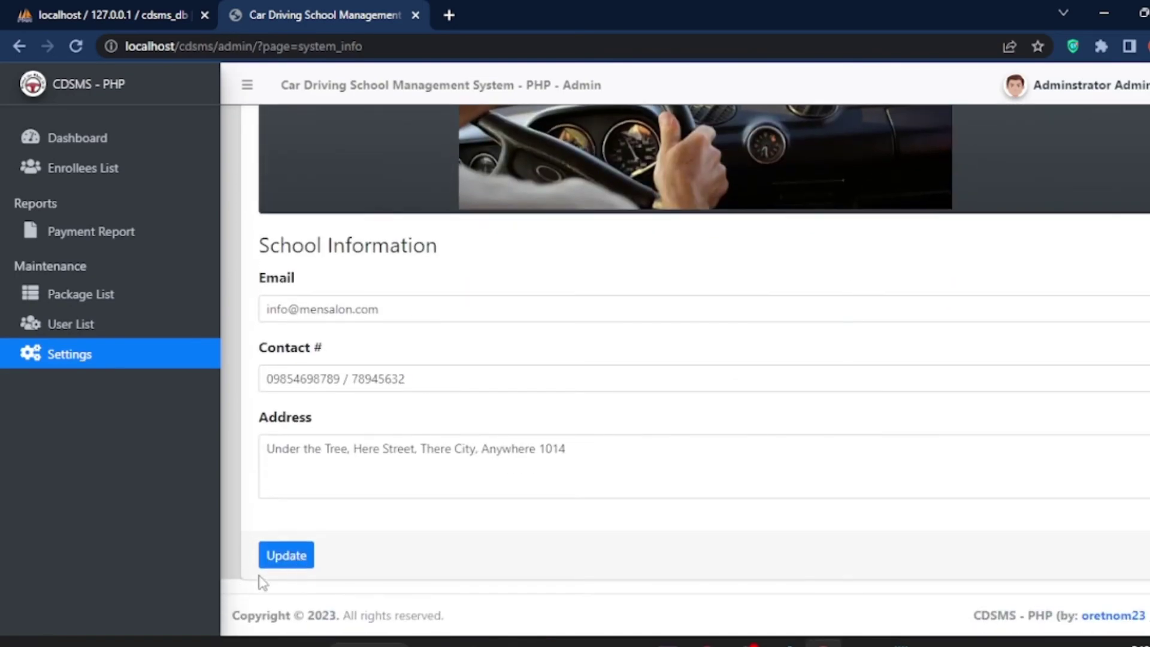
click(272, 556)
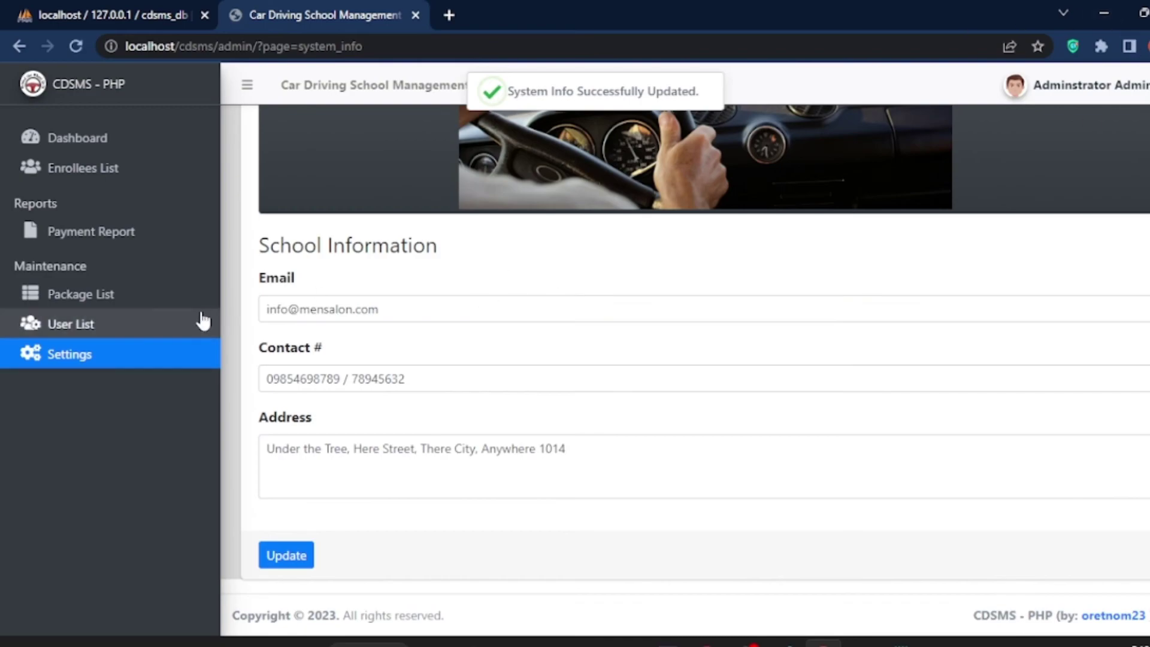
Step: Open the administrator's My Account details page
click(1072, 84)
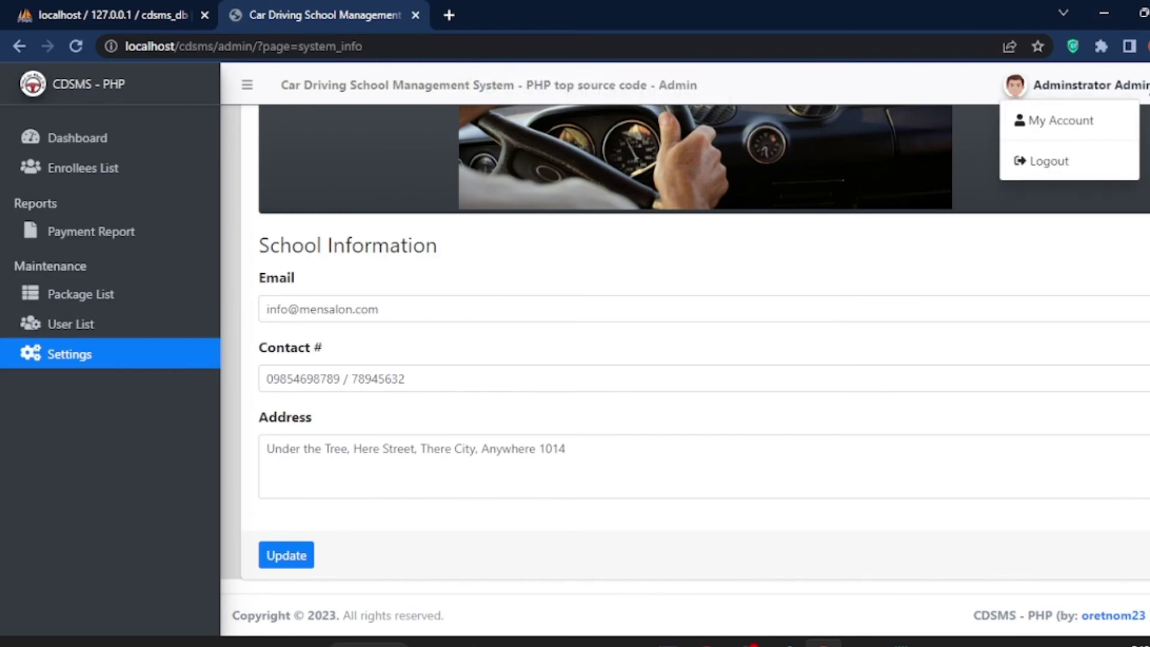
click(1093, 122)
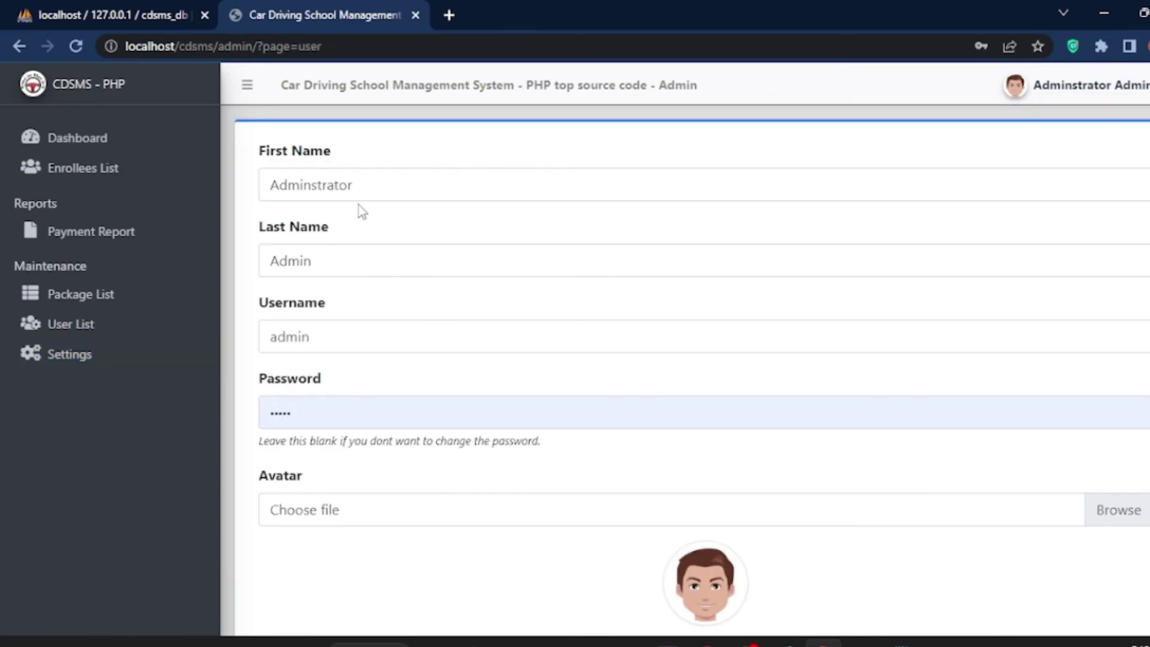
click(333, 341)
click(362, 364)
Step: Log out of the admin panel and go to the public website from the login page
click(1140, 87)
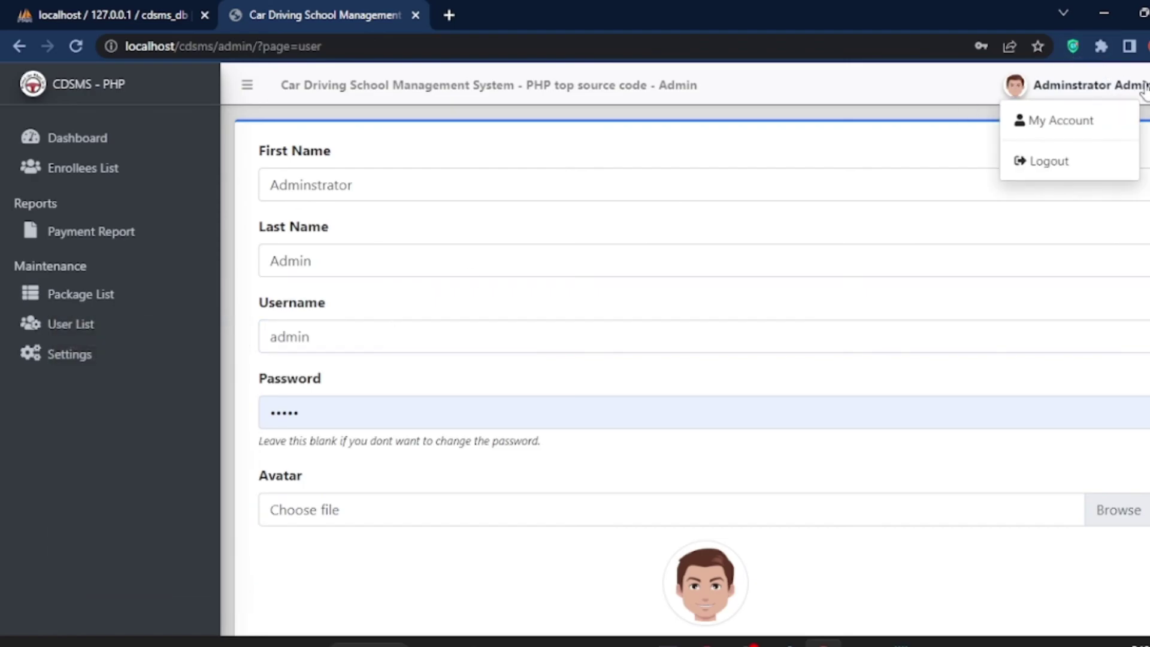
click(1045, 165)
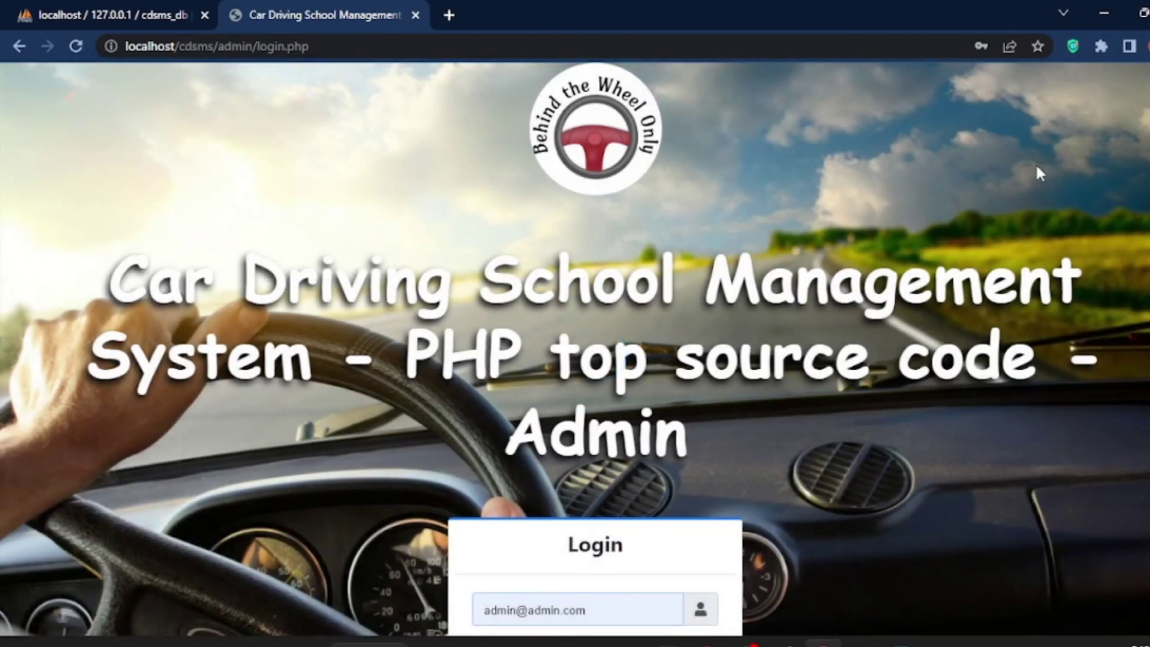
scroll(752, 293, down, 2)
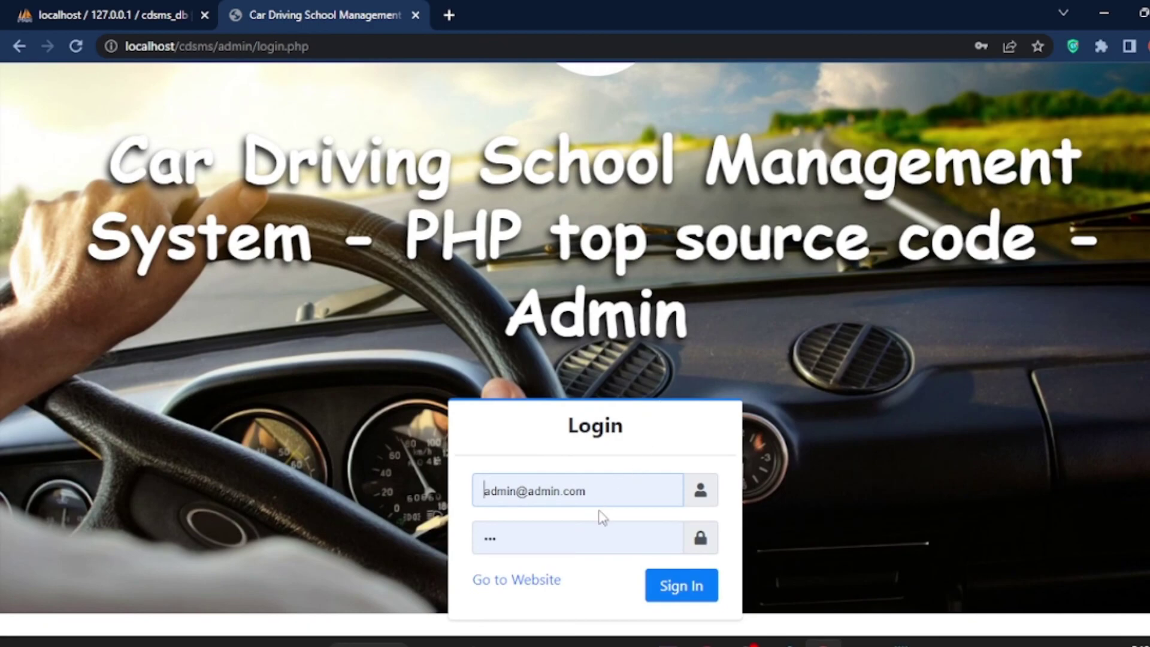
click(544, 579)
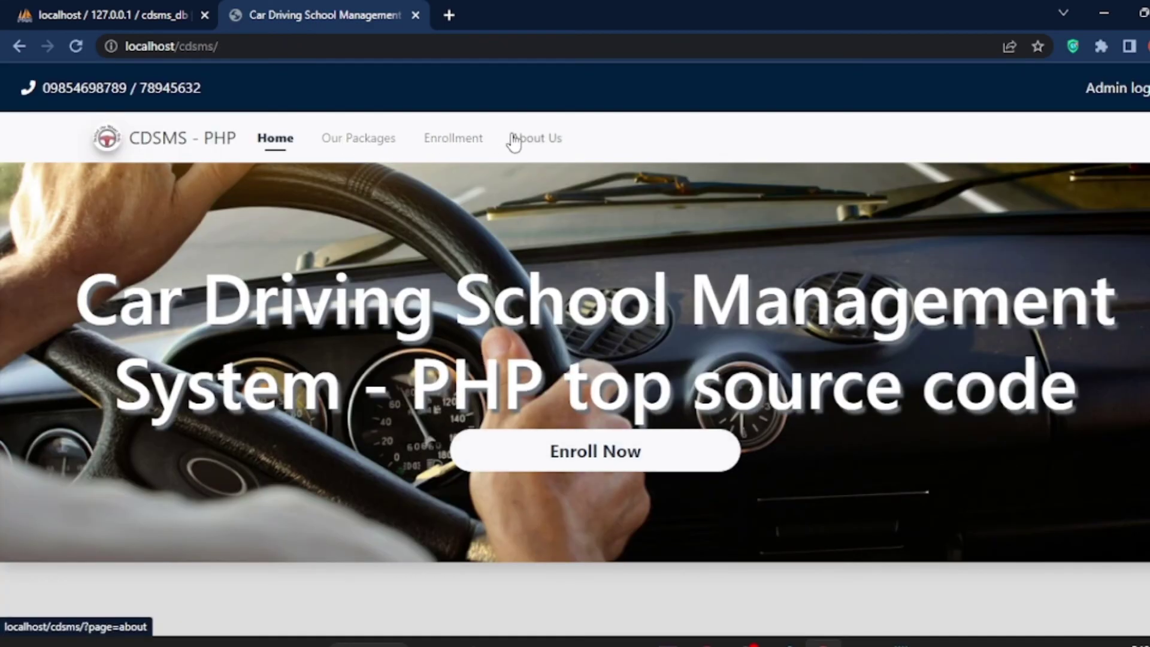
click(351, 142)
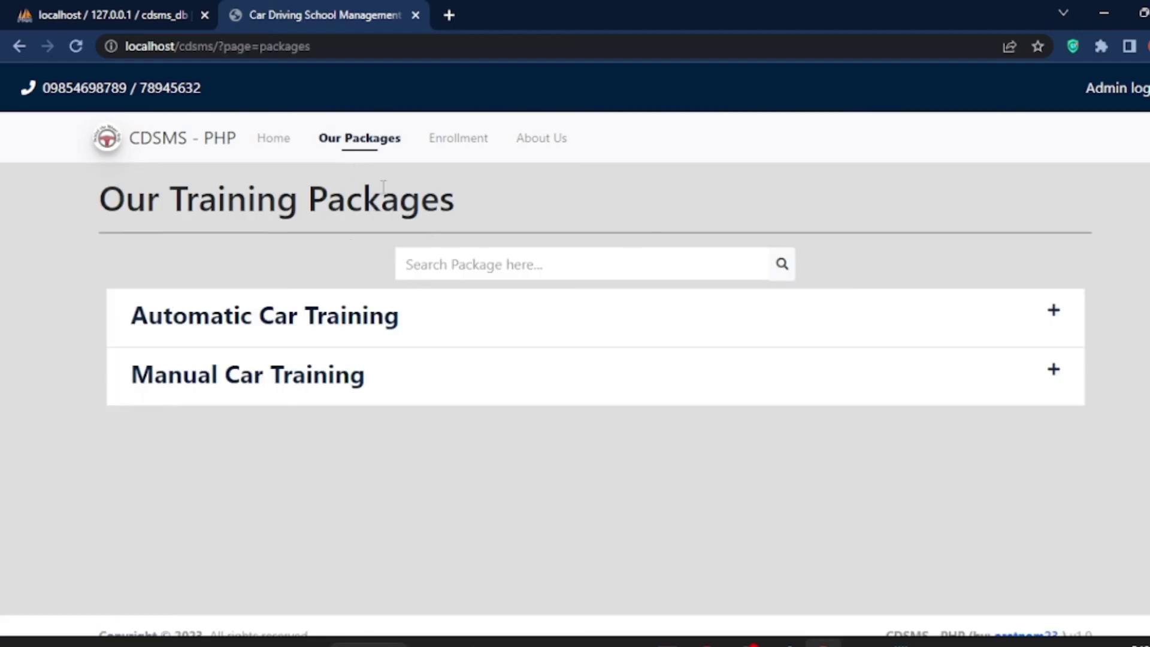
click(308, 382)
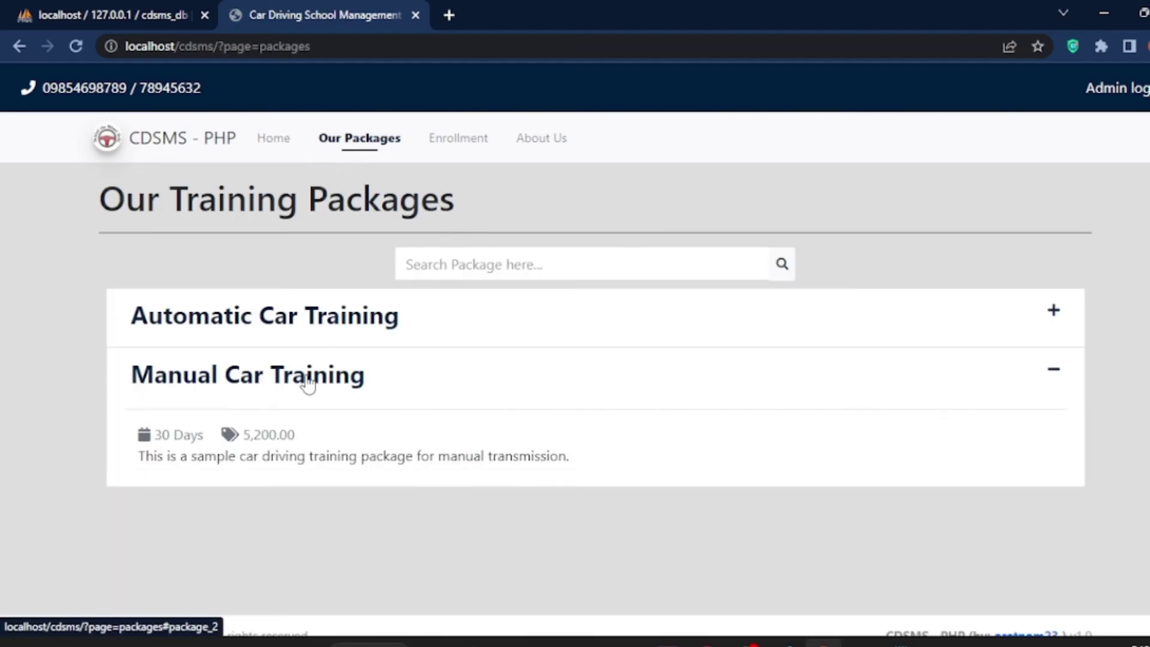
click(314, 317)
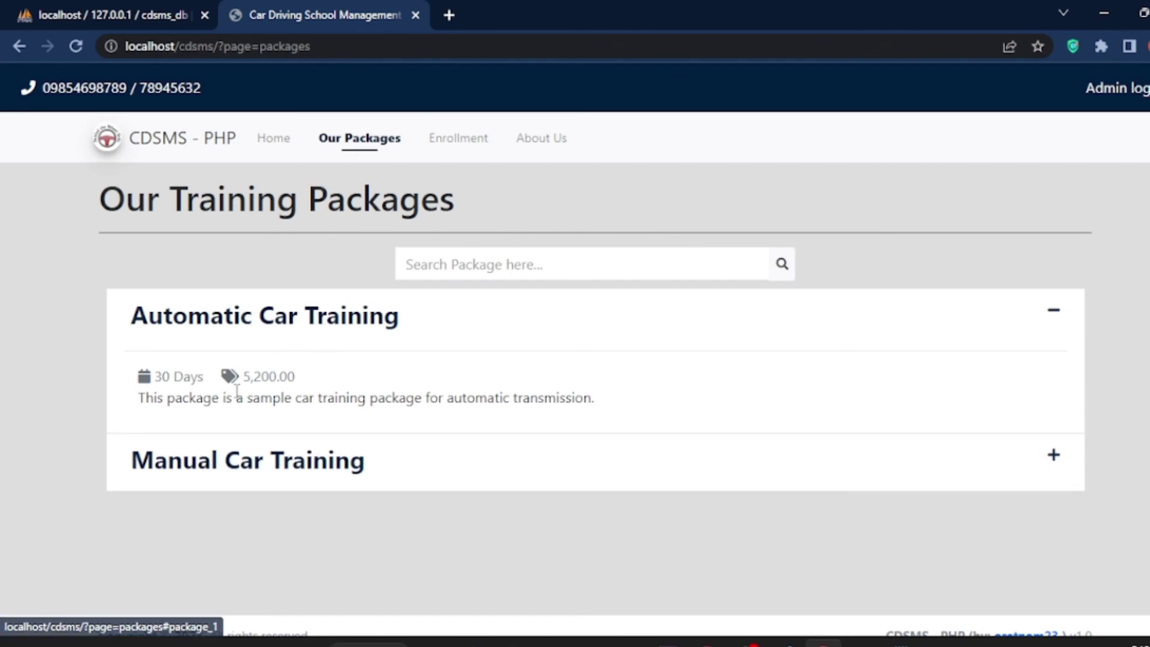
drag(243, 378, 297, 378)
drag(153, 376, 211, 388)
drag(136, 399, 220, 401)
drag(292, 398, 579, 412)
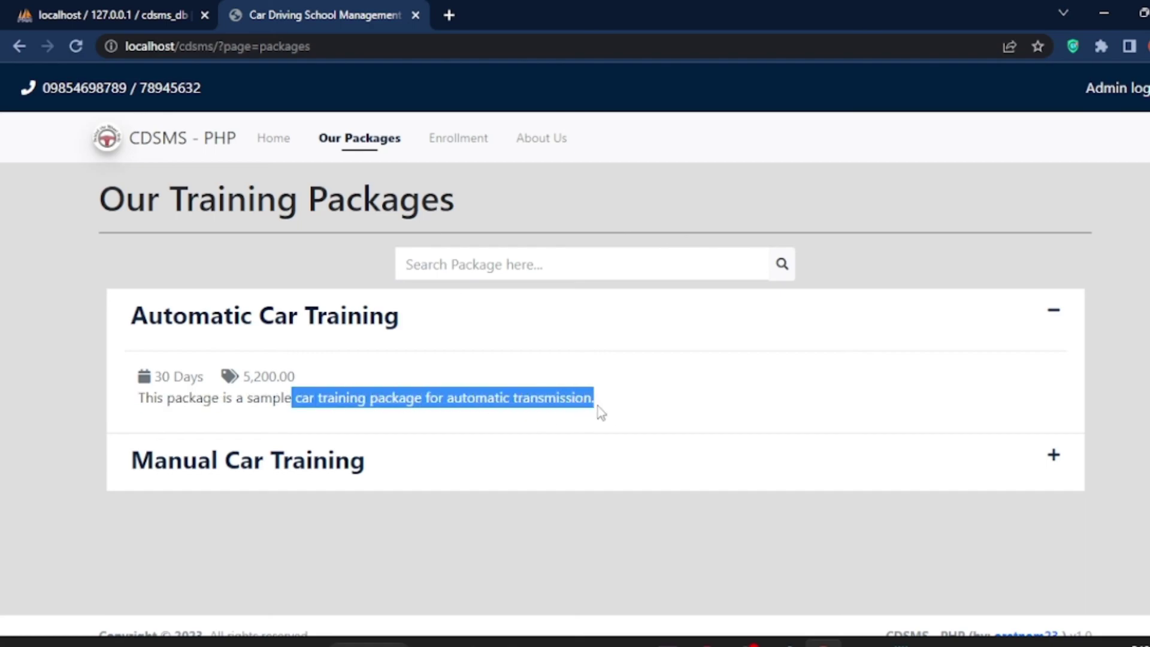
click(139, 144)
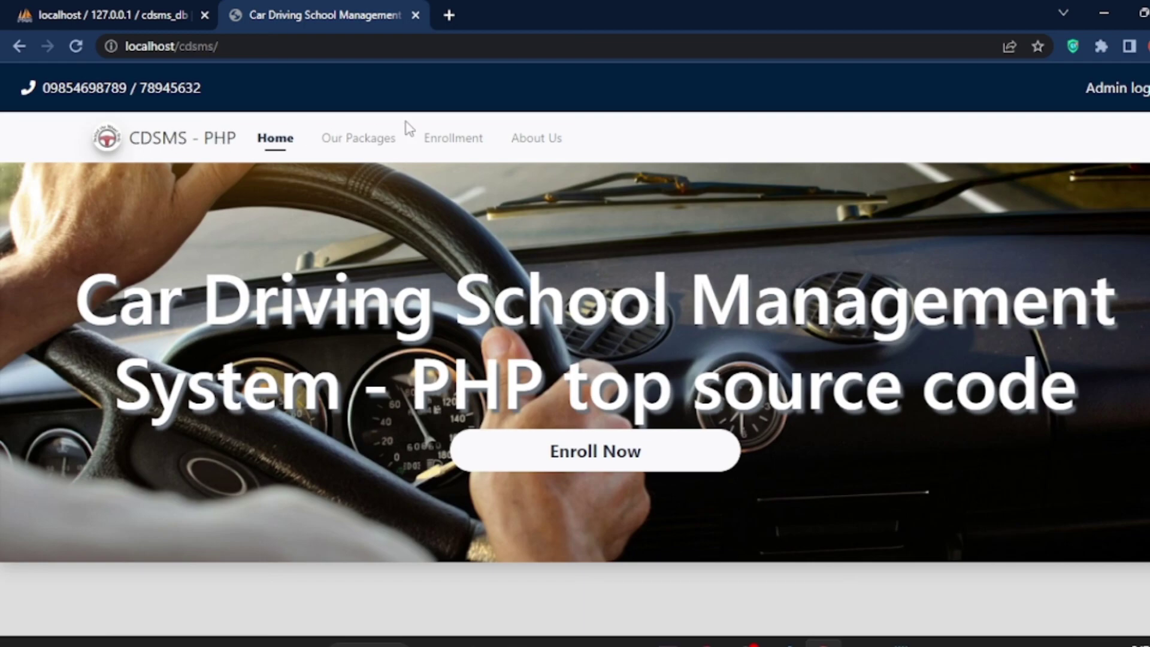
Step: Open the public Enrollment page and scroll through its empty enrollment form
click(431, 151)
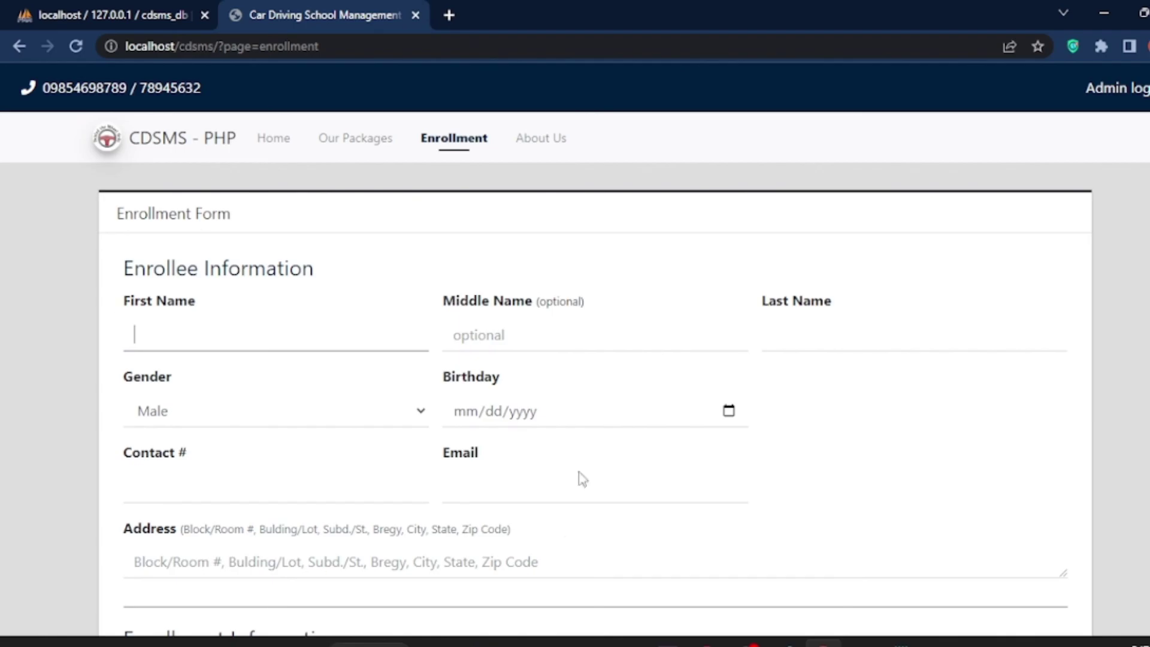
scroll(571, 460, down, 5)
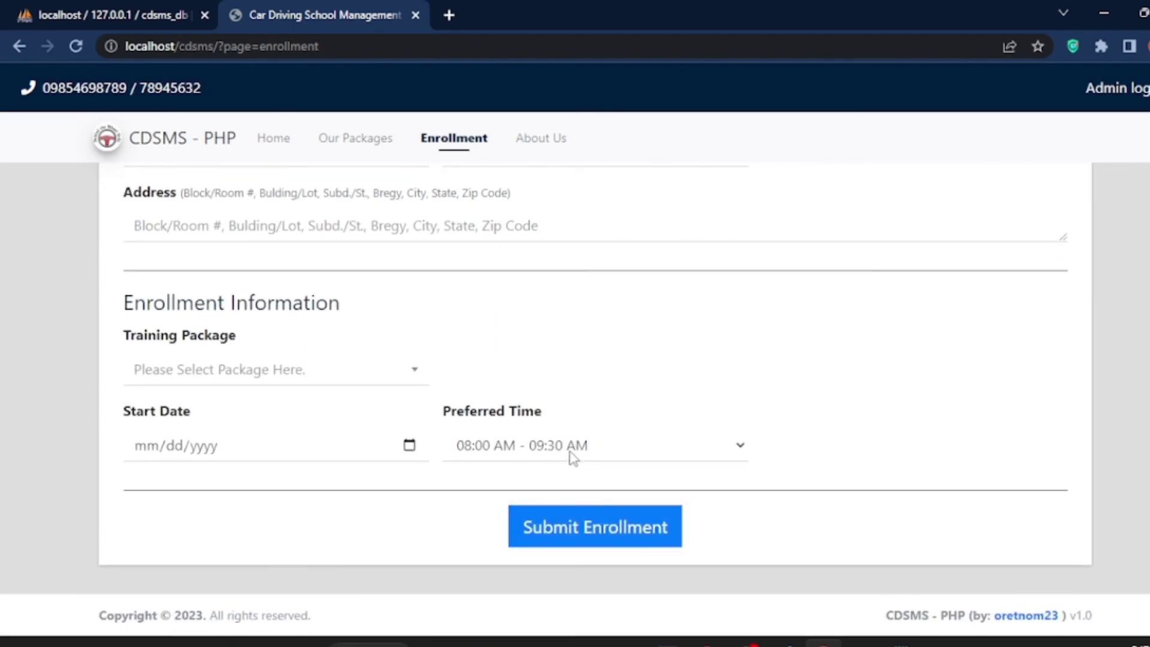
scroll(914, 367, up, 4)
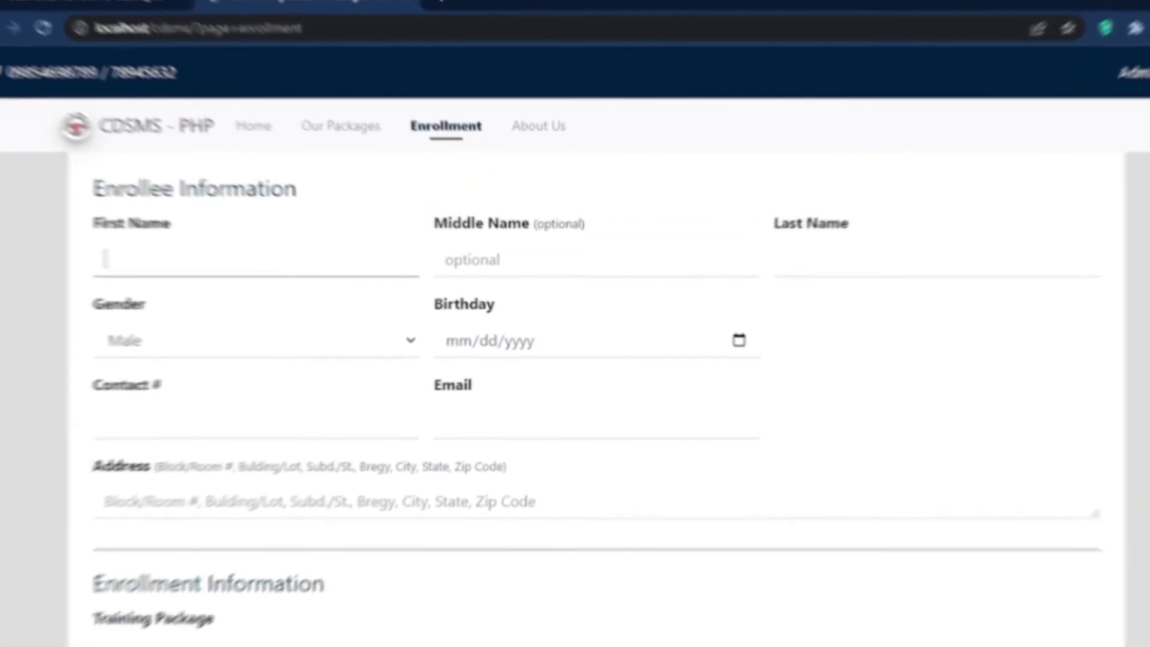